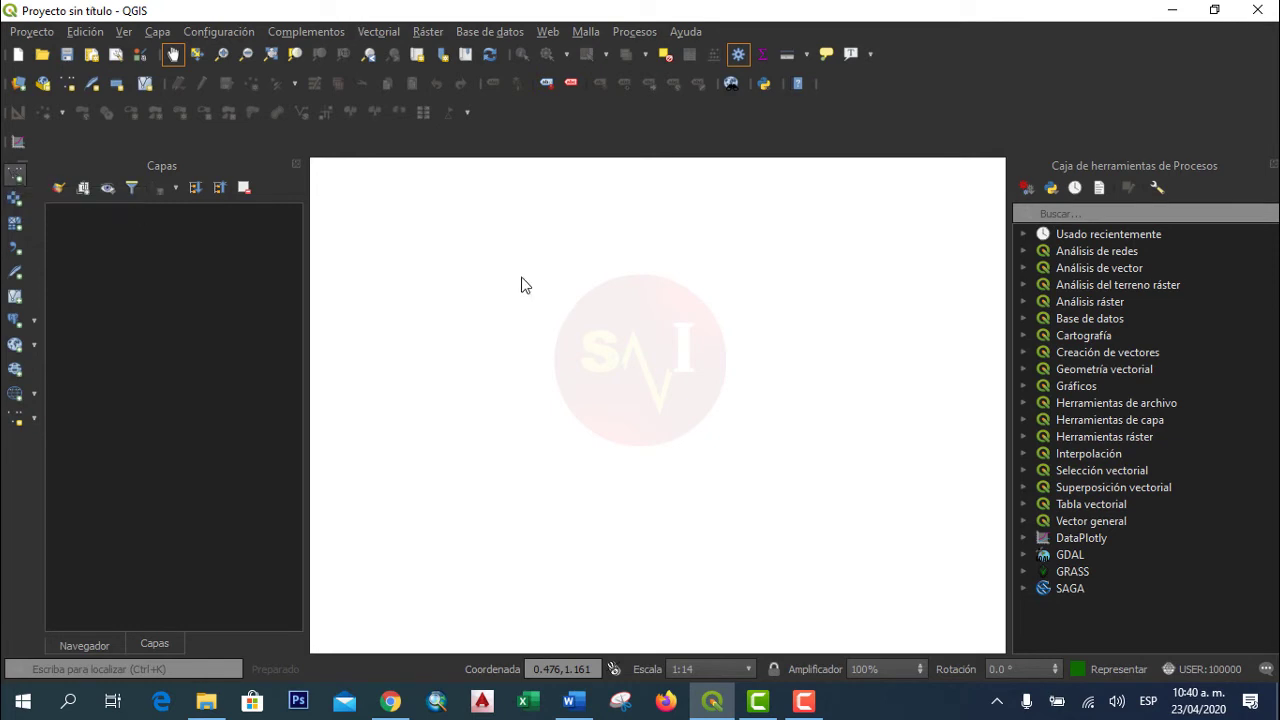
# Start adding a vector layer from file and browse to the limites huehue USIGHUE folder inside 00-Herramientas_GIS.
pyautogui.hotkey('ctrl', 'shift', 'v')
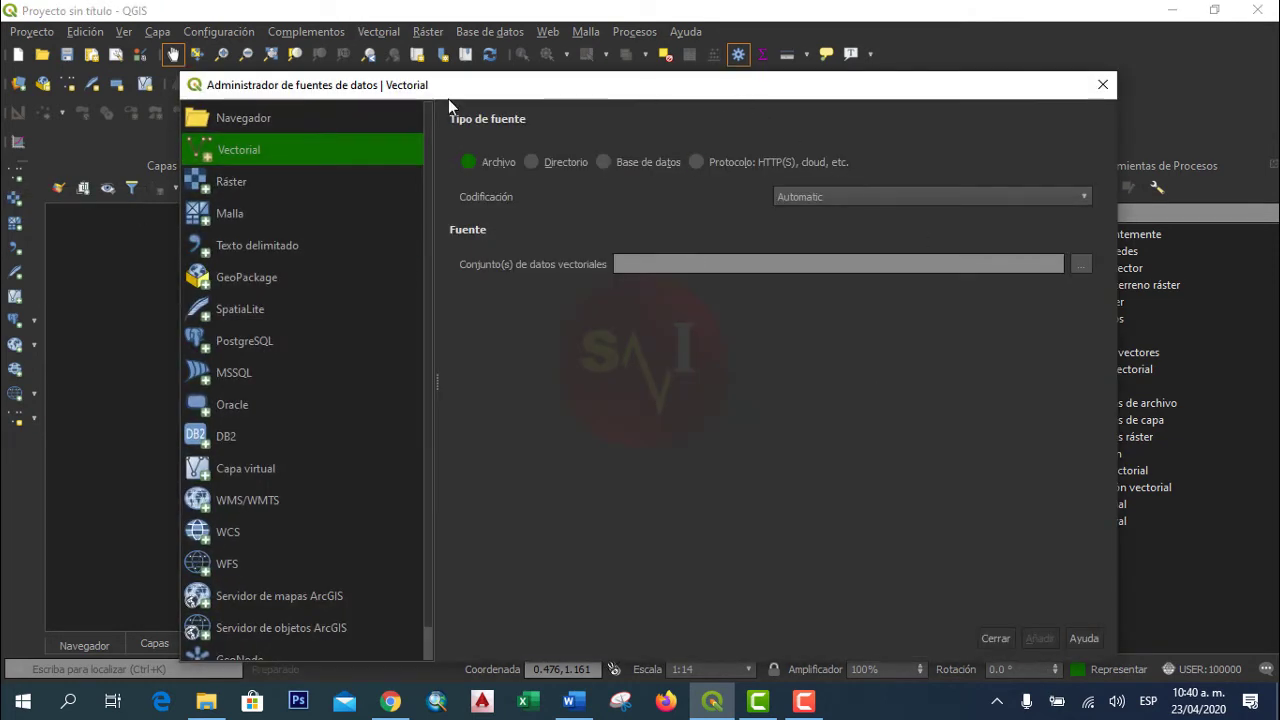
pyautogui.moveTo(193, 88); pyautogui.dragTo(438, 66)
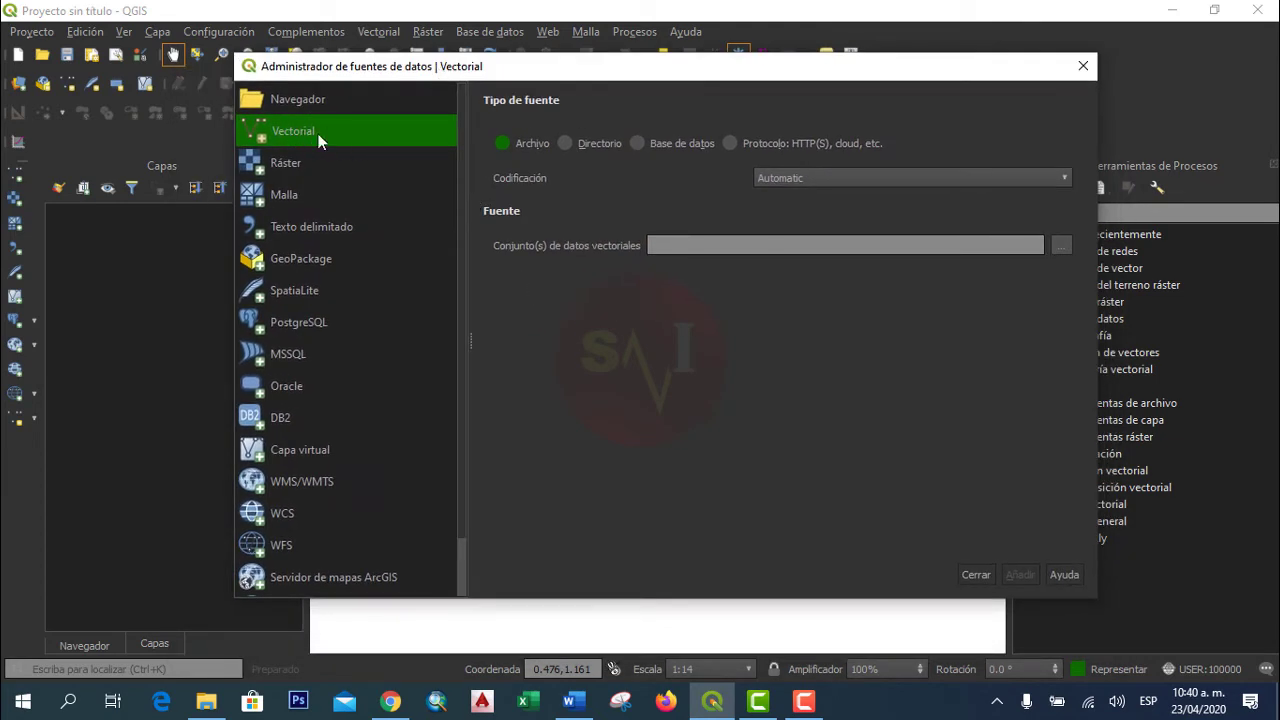
pyautogui.click(1061, 248)
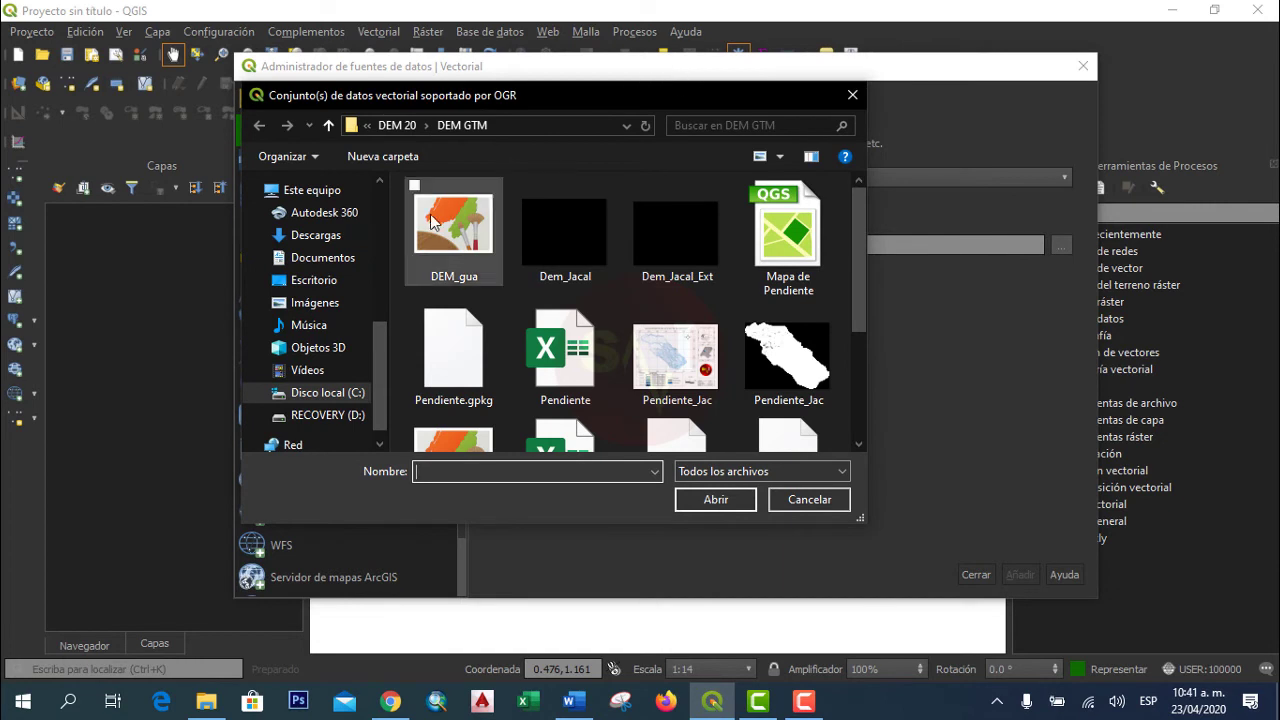
pyautogui.moveTo(470, 103); pyautogui.dragTo(586, 129)
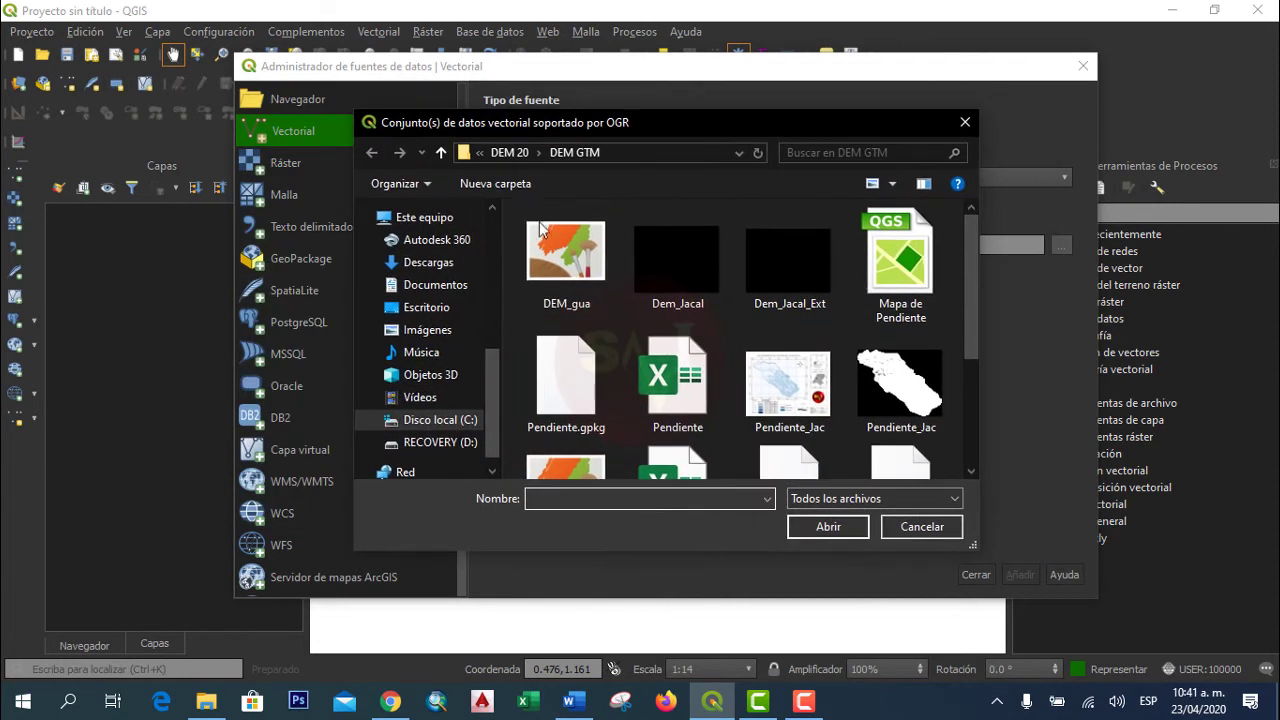
pyautogui.click(504, 153)
pyautogui.click(554, 149)
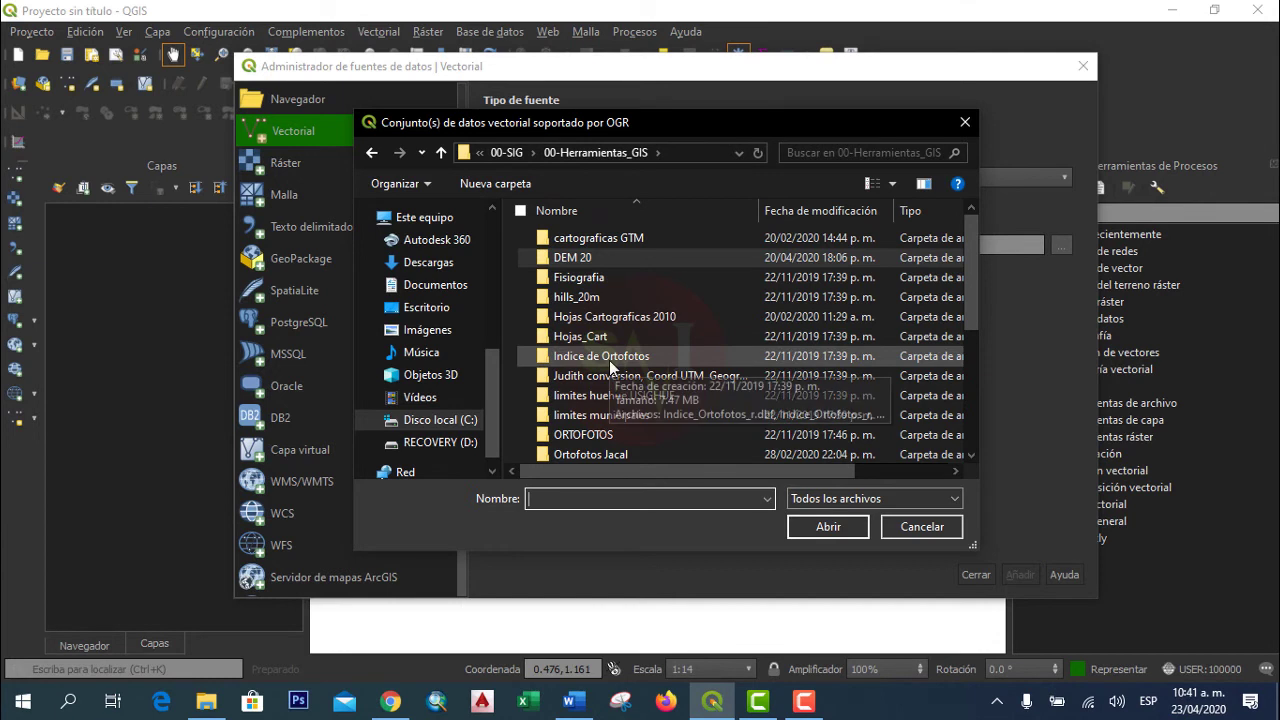
pyautogui.click(632, 397)
pyautogui.click(612, 397)
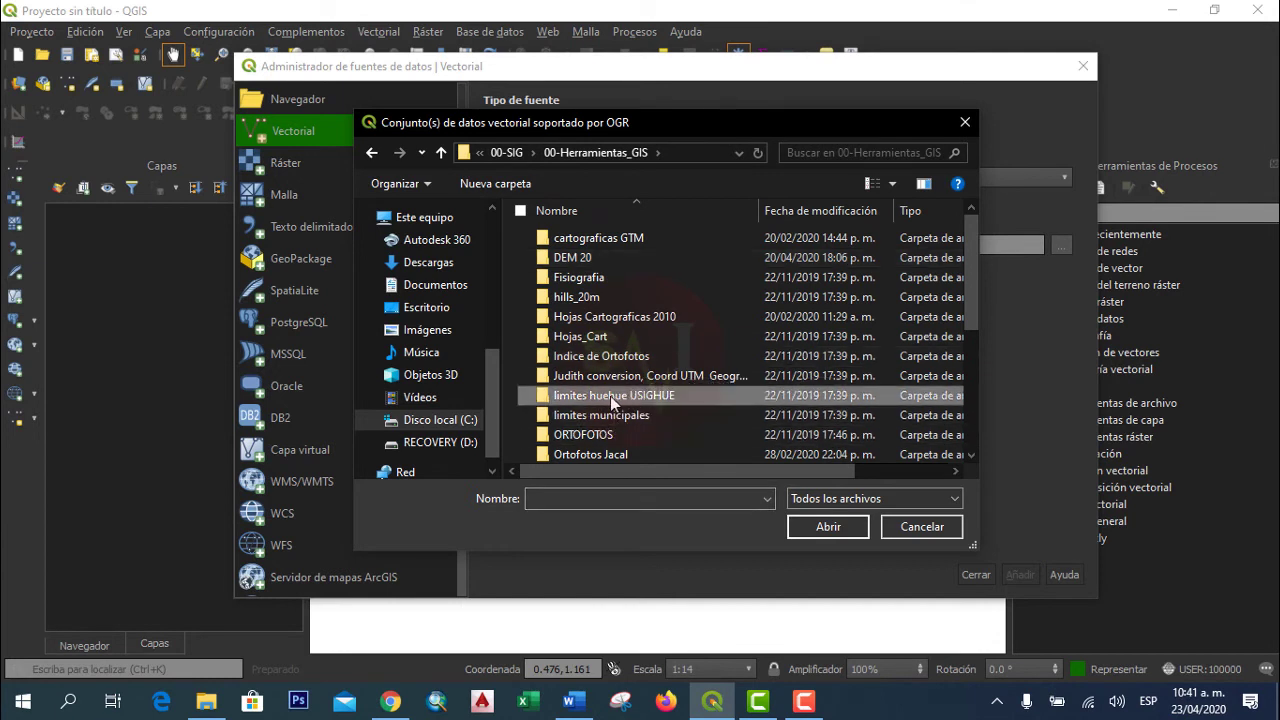
pyautogui.doubleClick(611, 396)
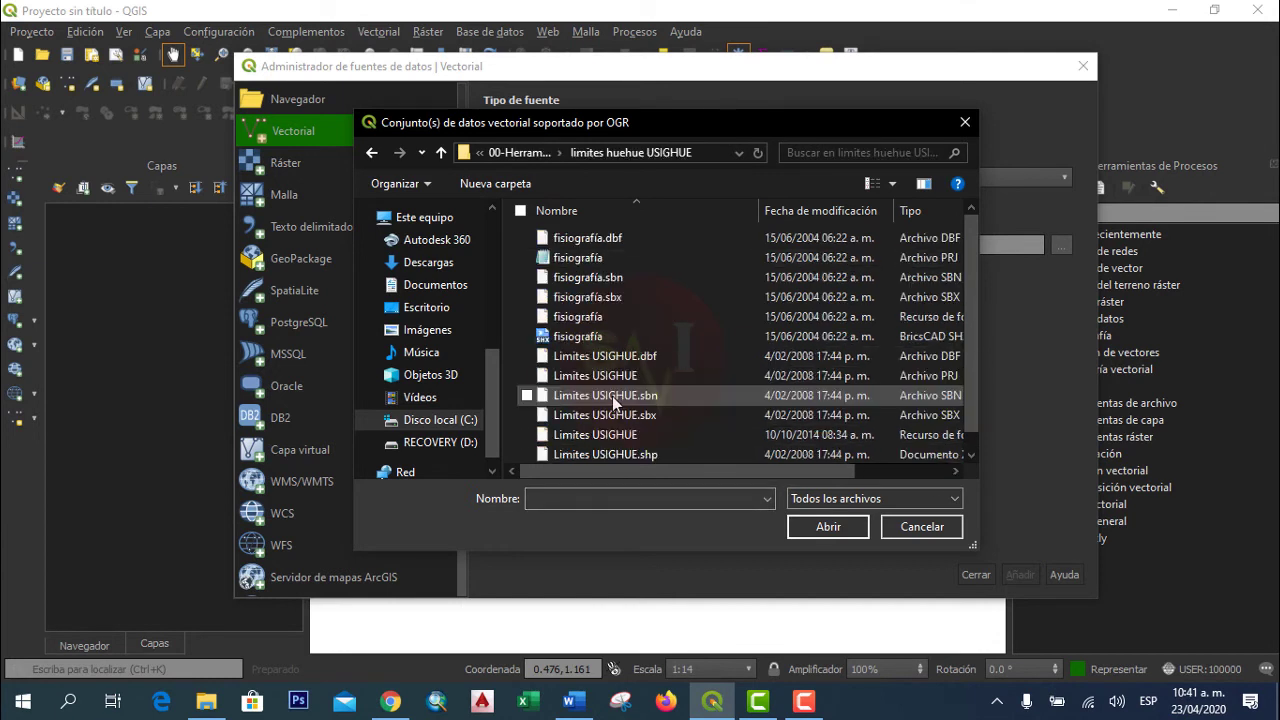
# Filter the files to ESRI shapefiles, add Limites USIGHUE to the project and close the data source manager.
pyautogui.click(881, 499)
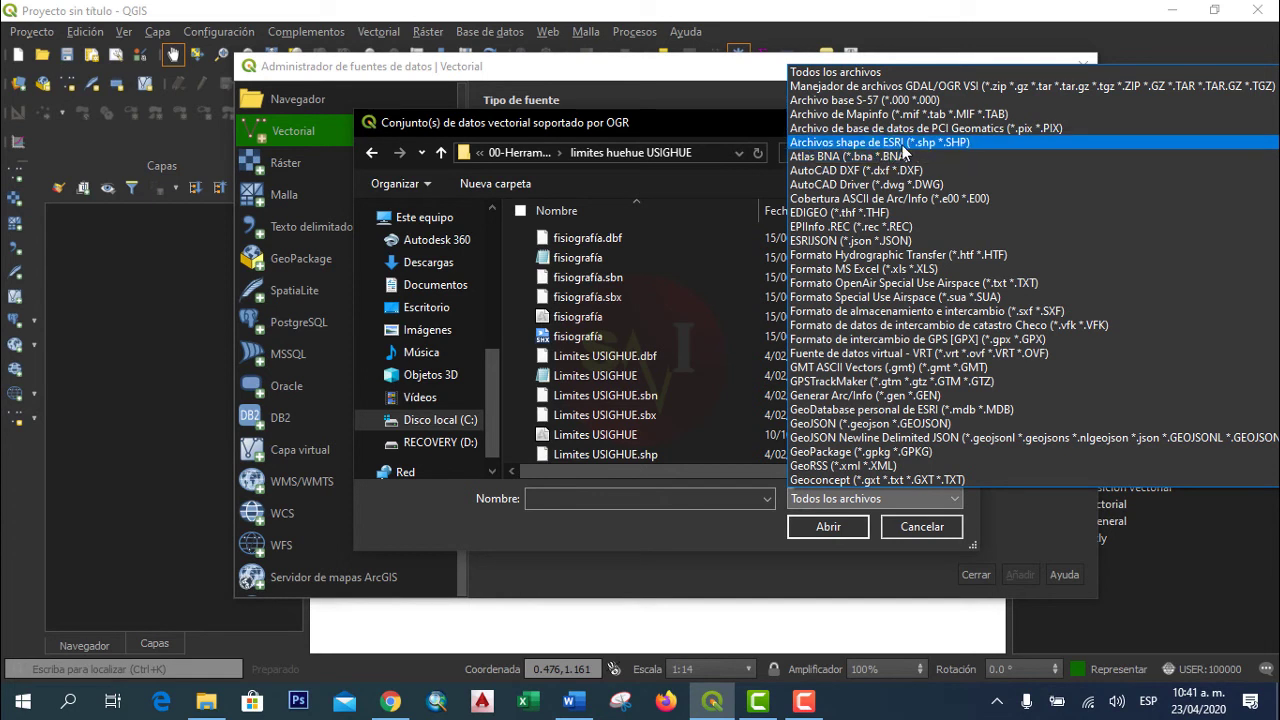
pyautogui.click(894, 144)
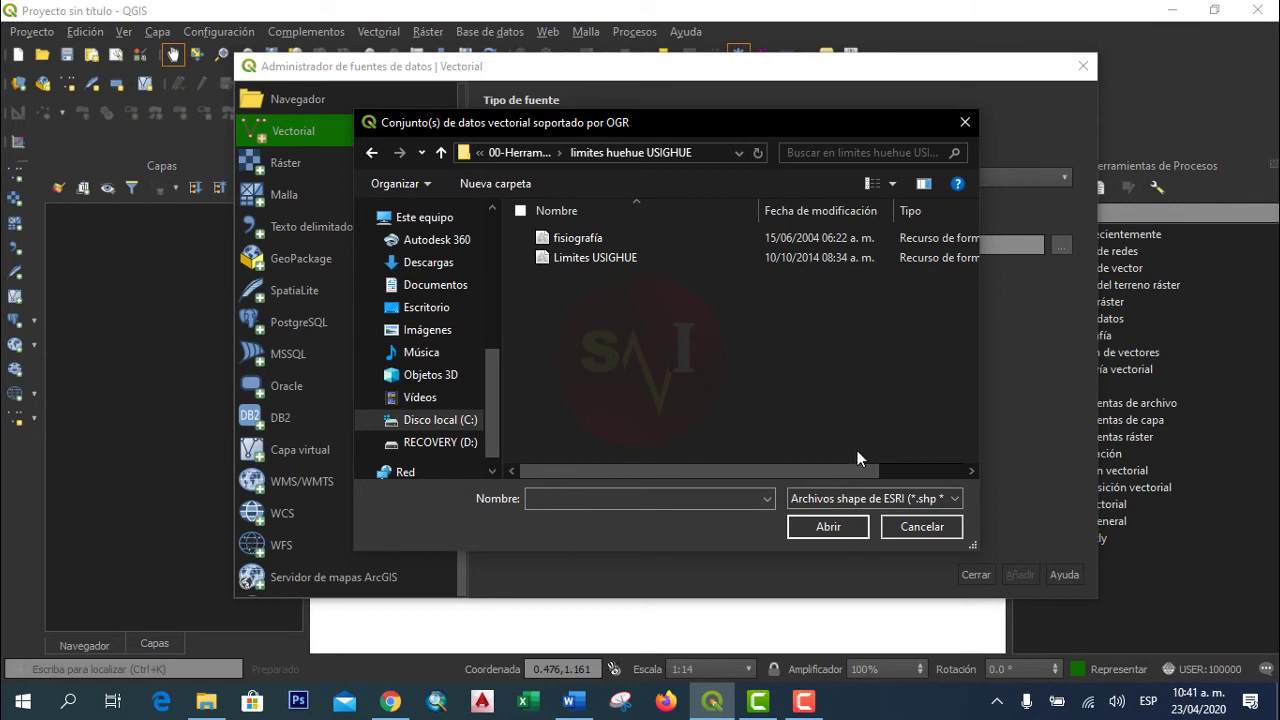
pyautogui.click(586, 257)
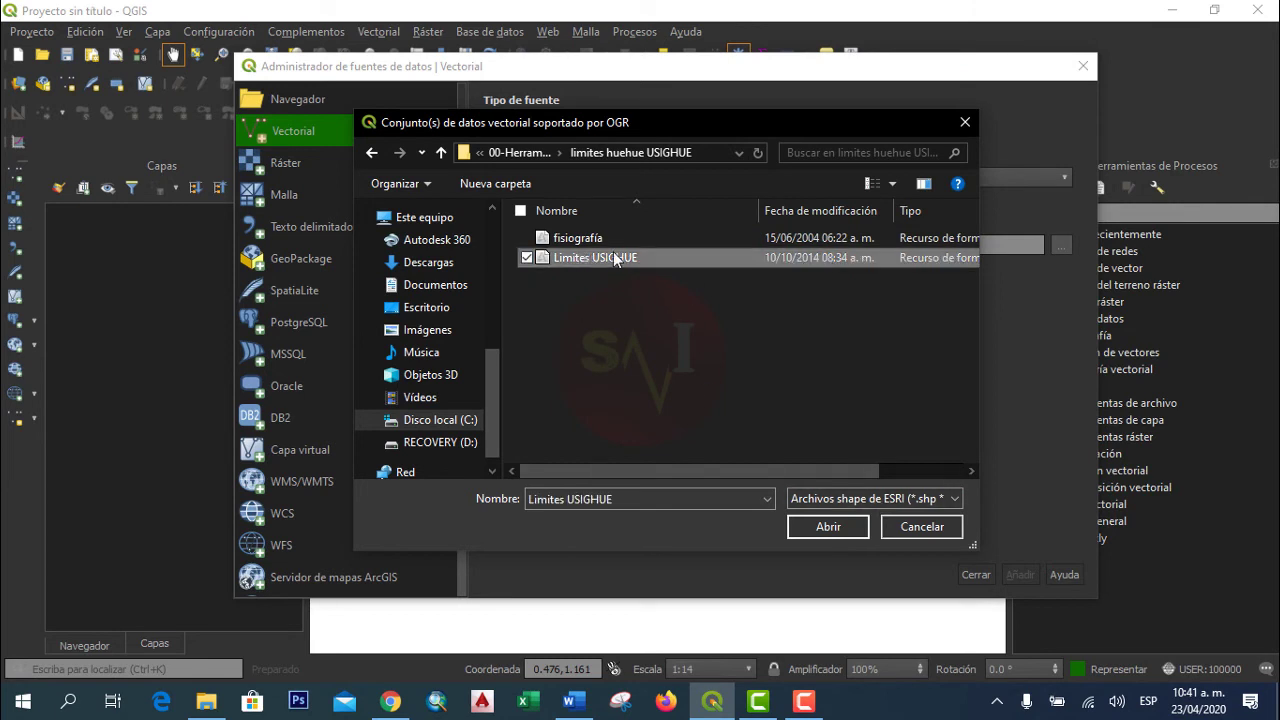
pyautogui.click(826, 525)
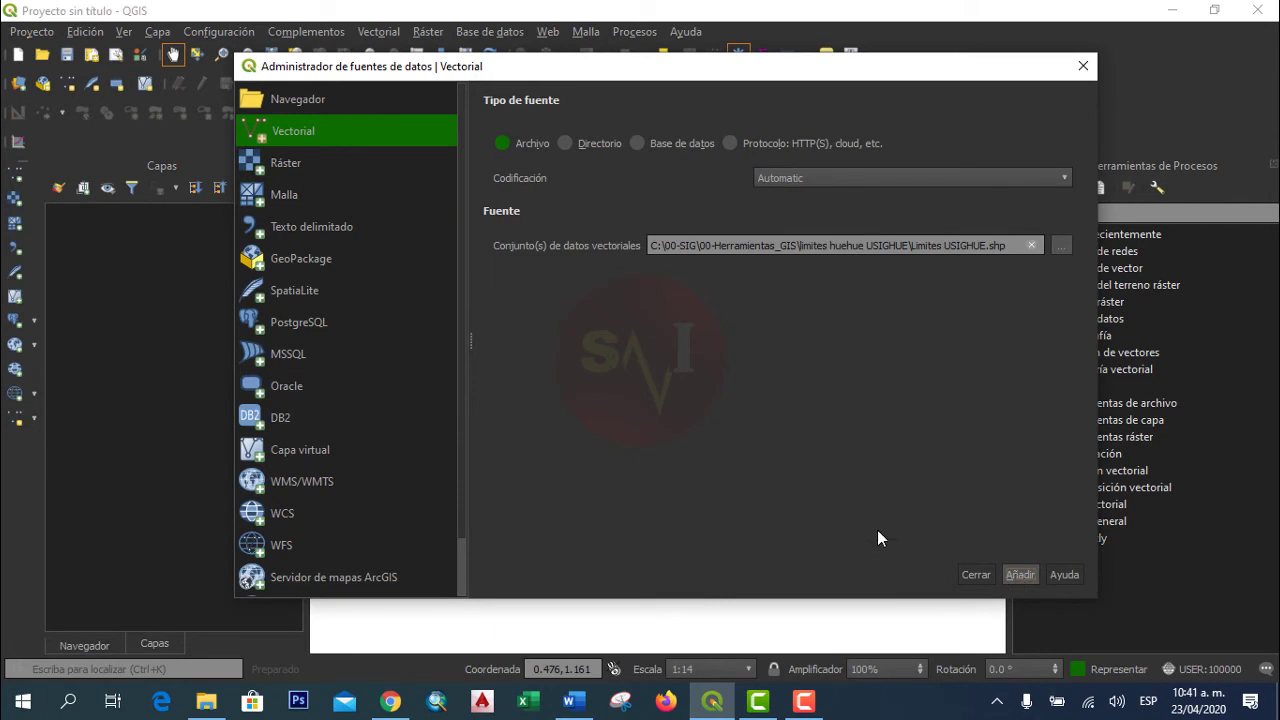
pyautogui.press('Return')
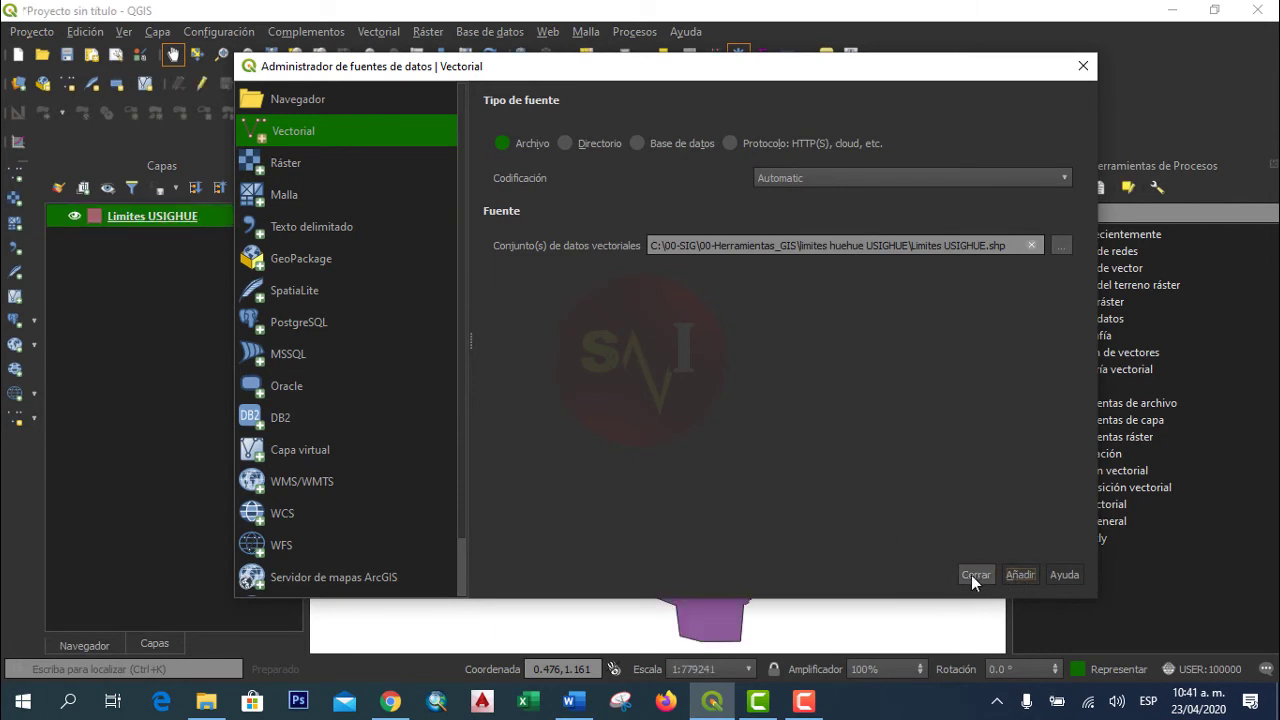
pyautogui.click(972, 575)
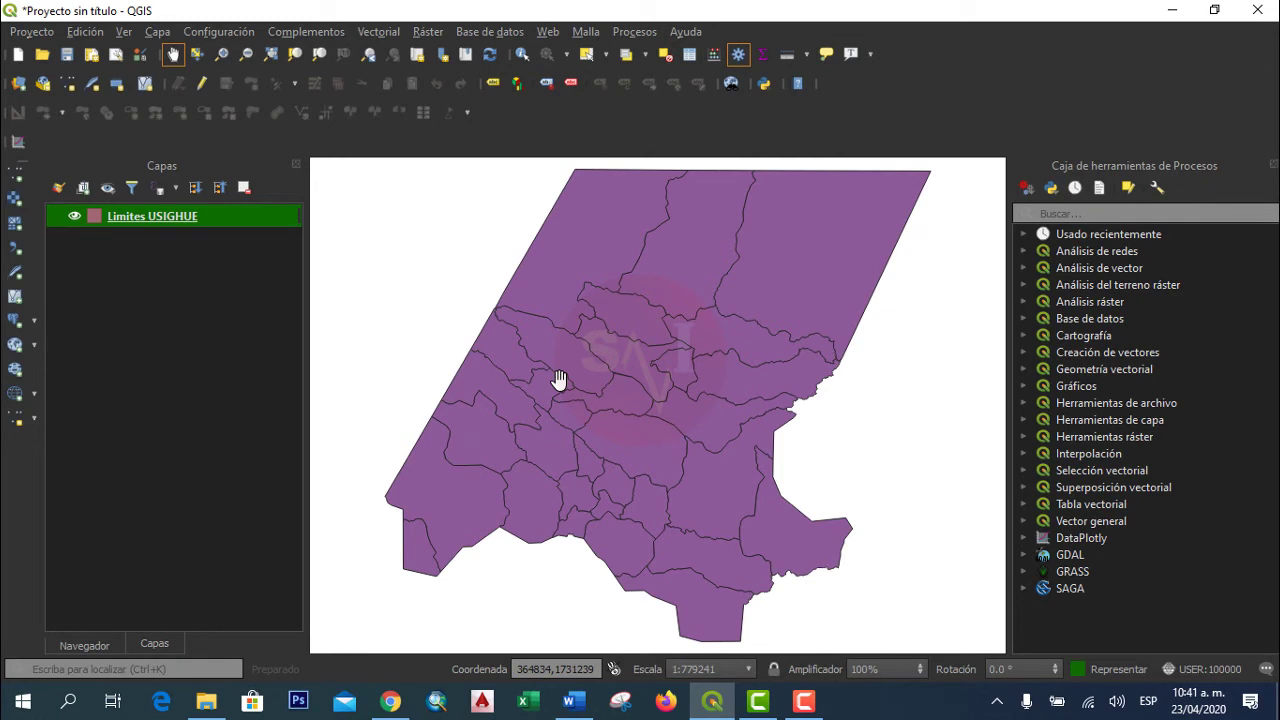
# Start adding a raster layer from file and browse to the DEM GTM folder inside DEM 20.
pyautogui.click(14, 201)
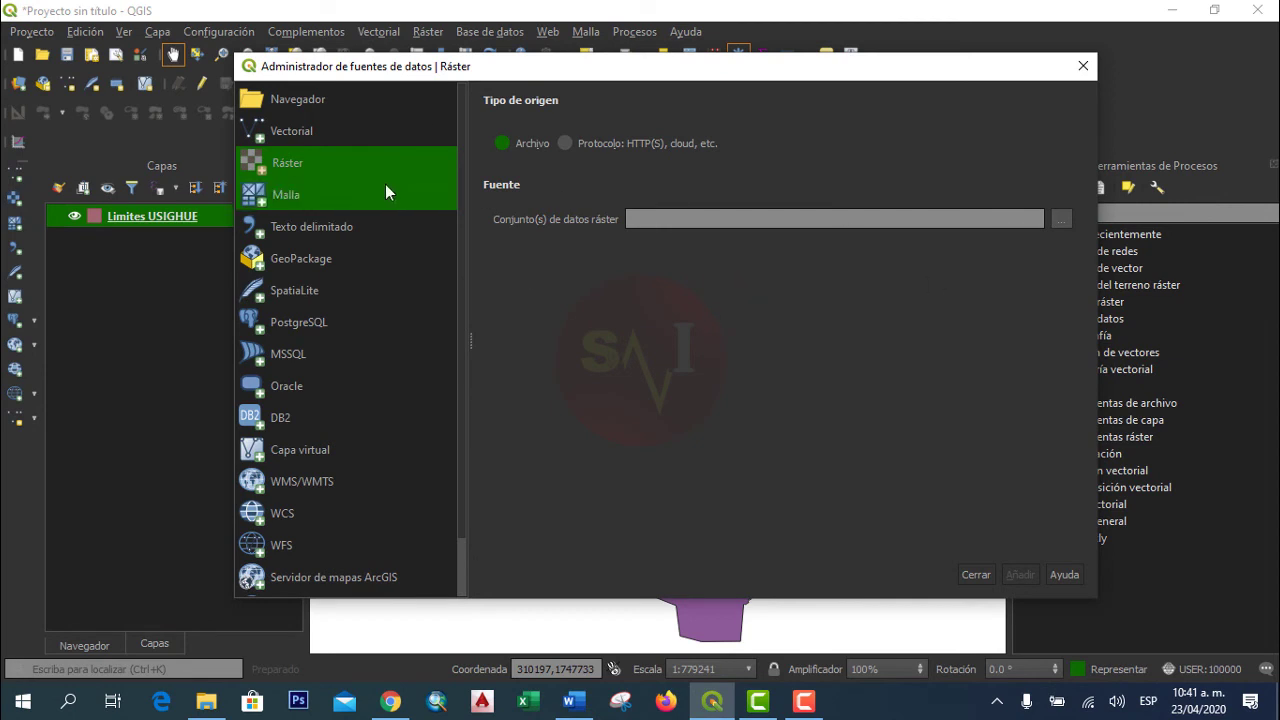
pyautogui.click(319, 127)
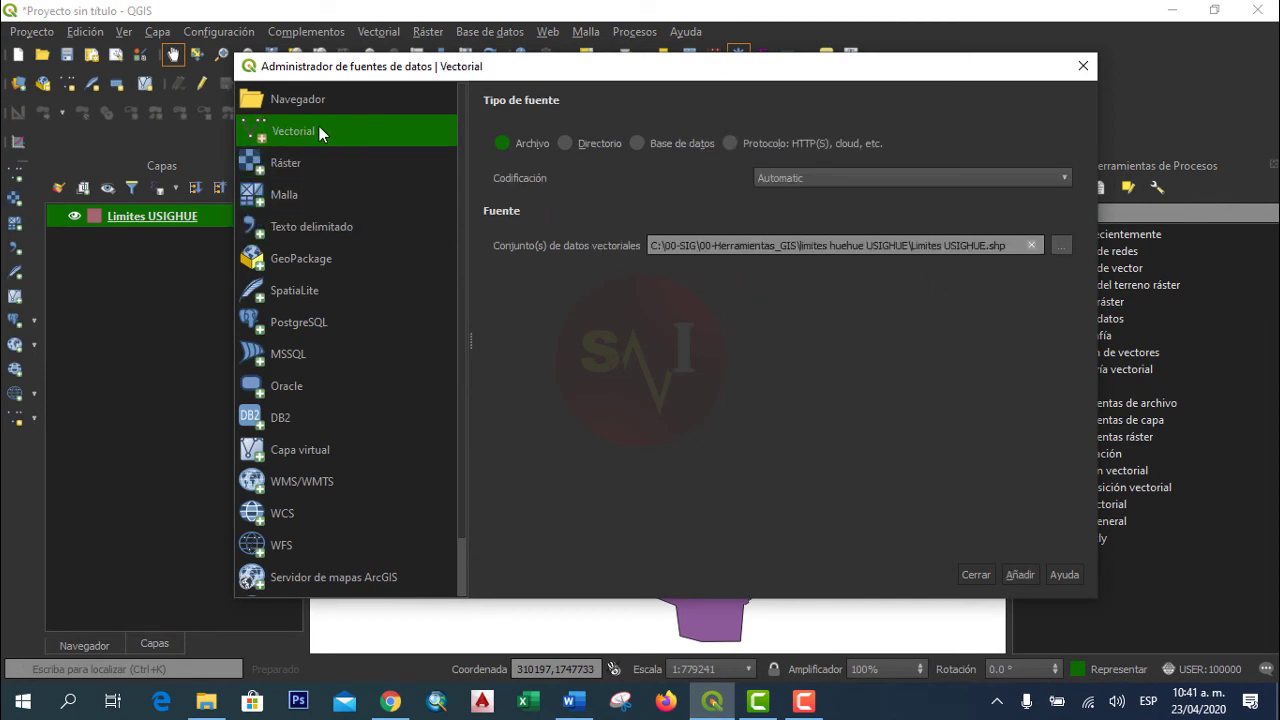
pyautogui.click(305, 162)
pyautogui.click(308, 131)
pyautogui.click(308, 164)
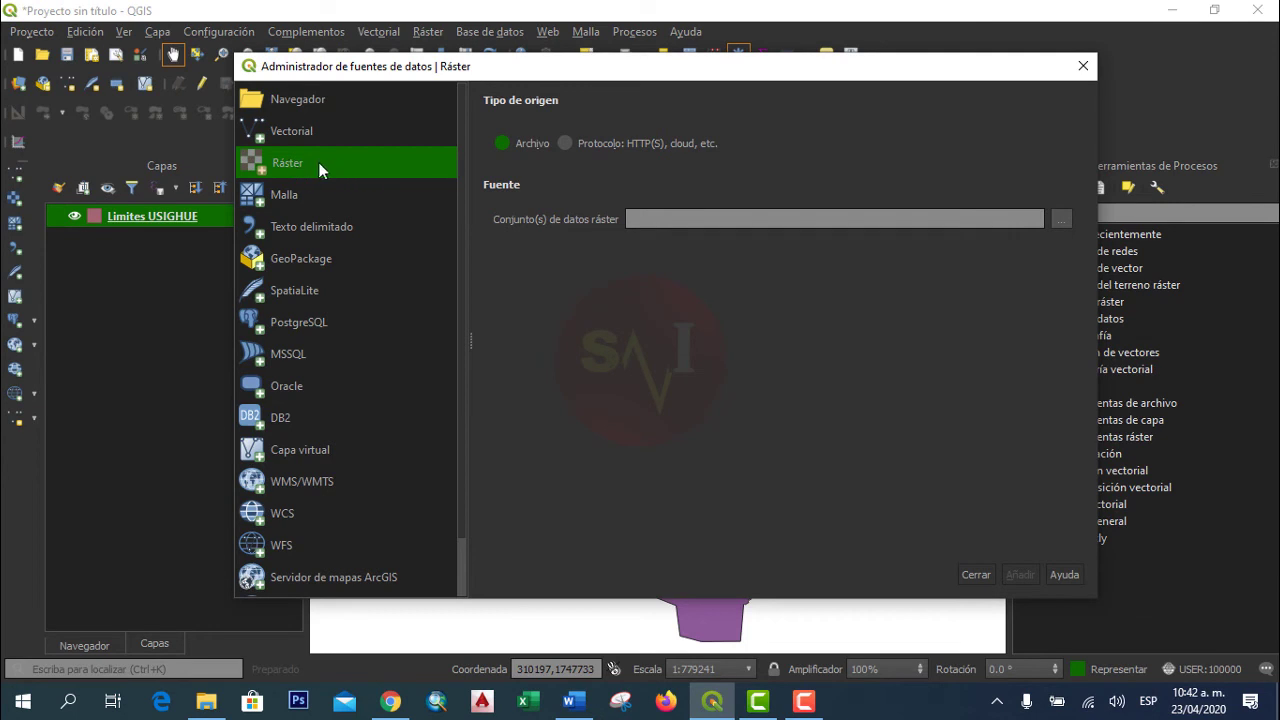
pyautogui.click(1064, 220)
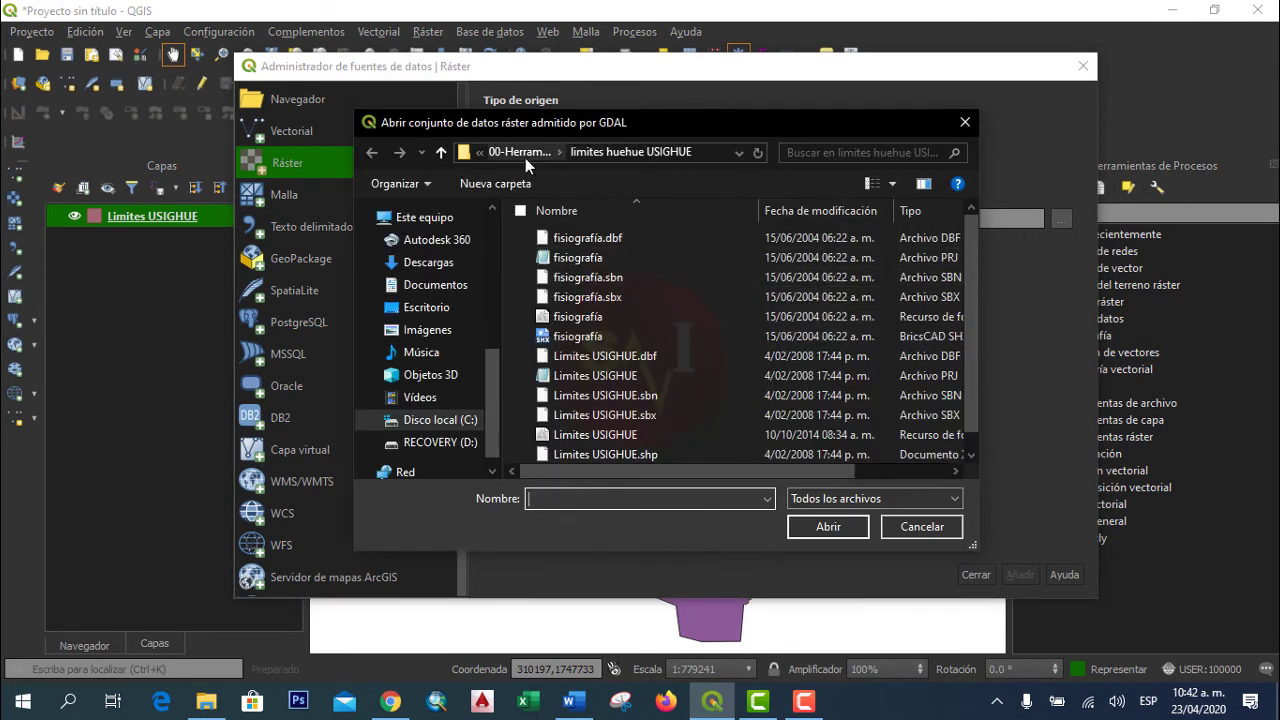
pyautogui.click(525, 155)
pyautogui.doubleClick(609, 260)
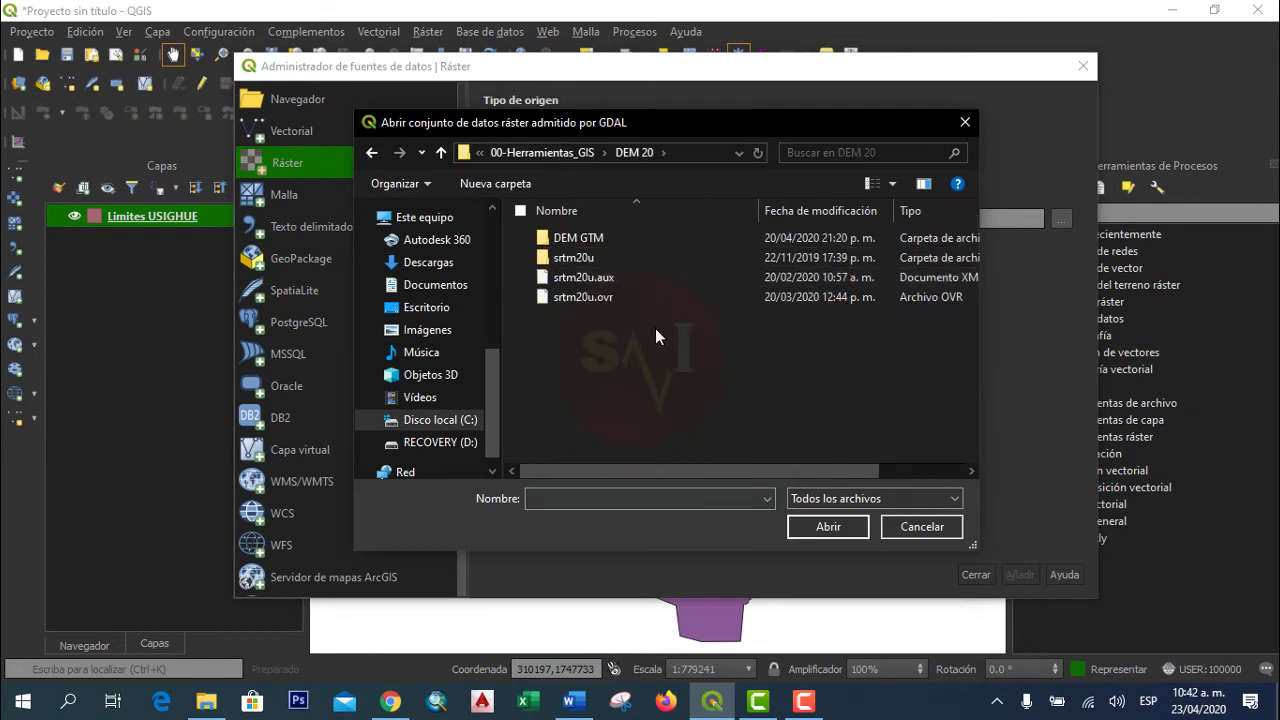
pyautogui.doubleClick(612, 242)
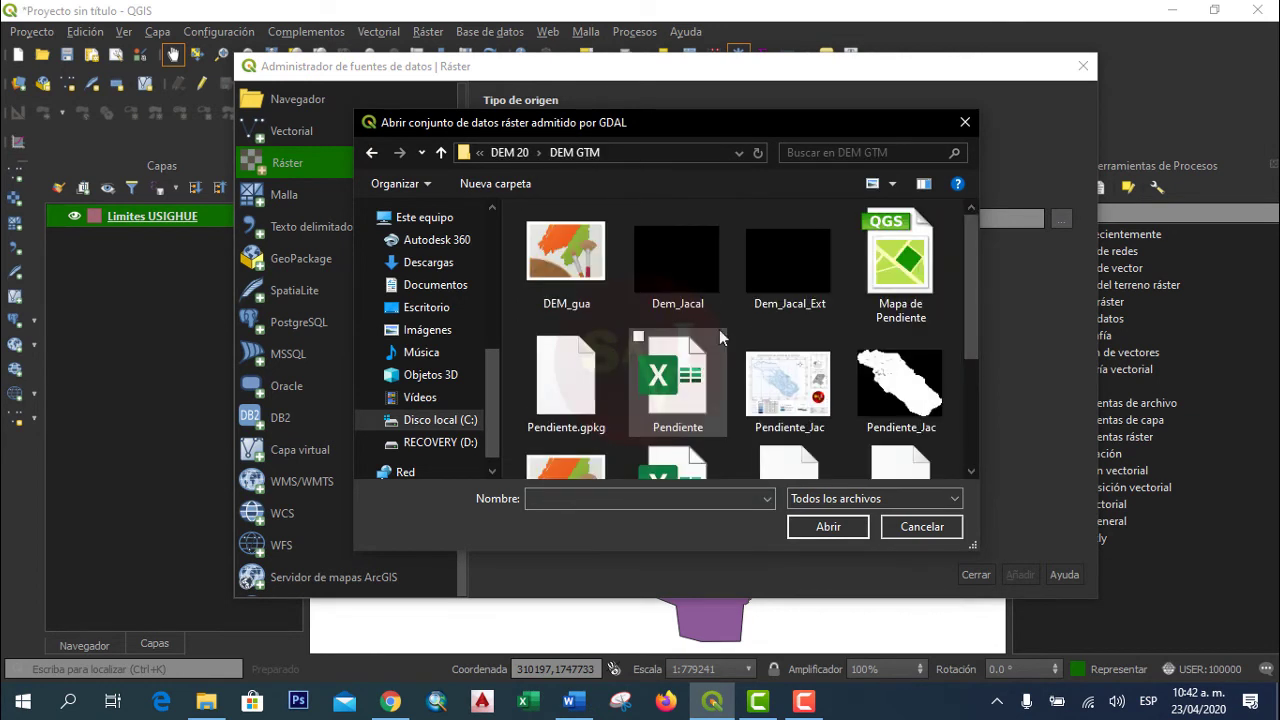
# Add the Dem_Jacal raster to the project and close the data source manager.
pyautogui.click(655, 260)
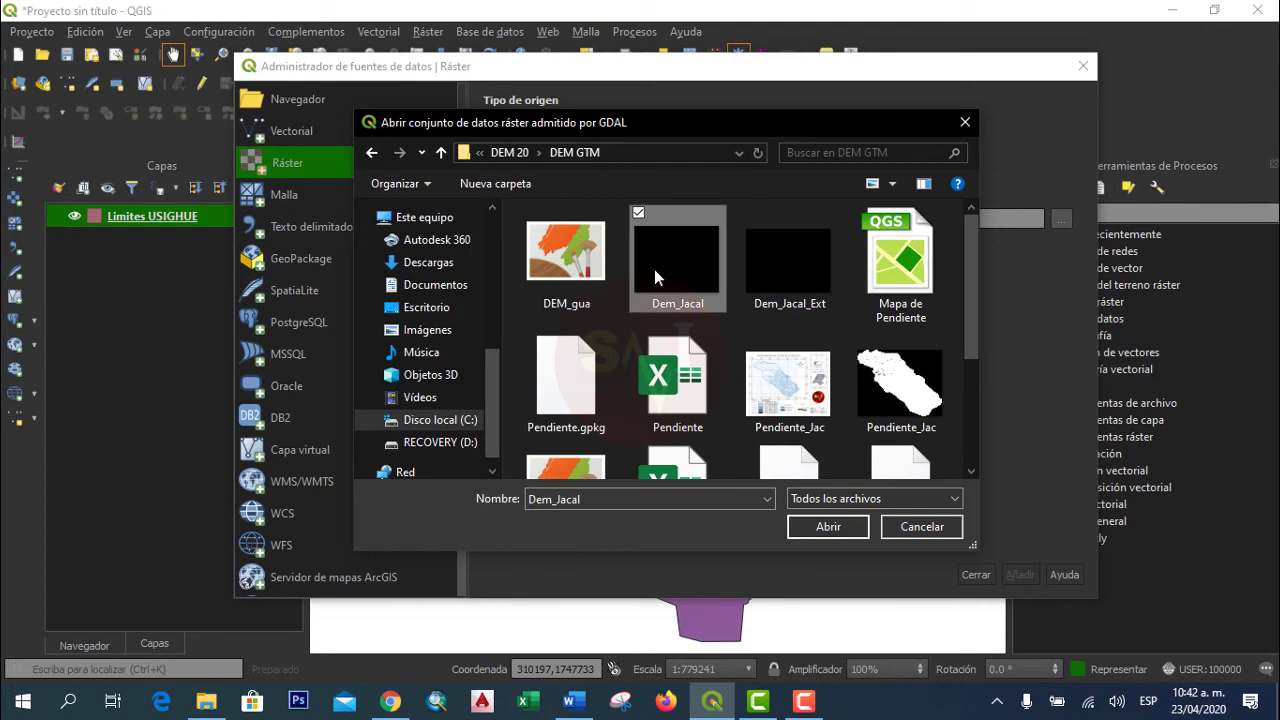
pyautogui.click(822, 527)
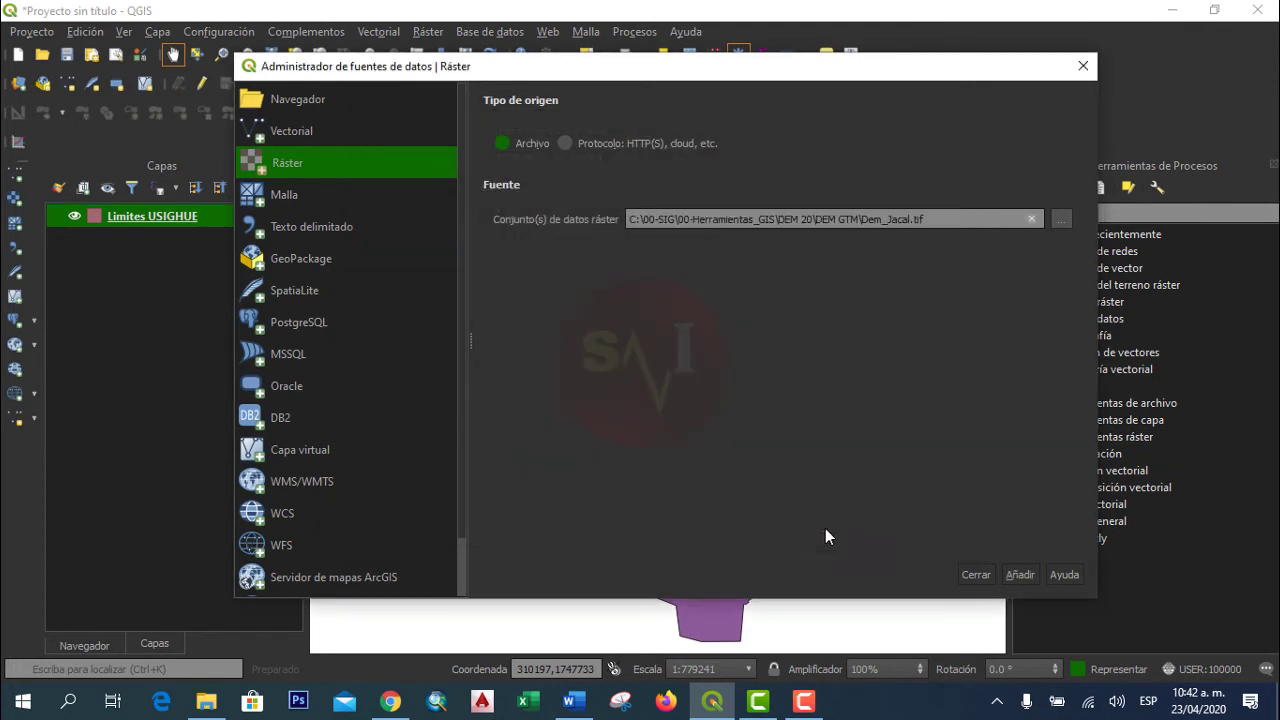
pyautogui.click(1008, 574)
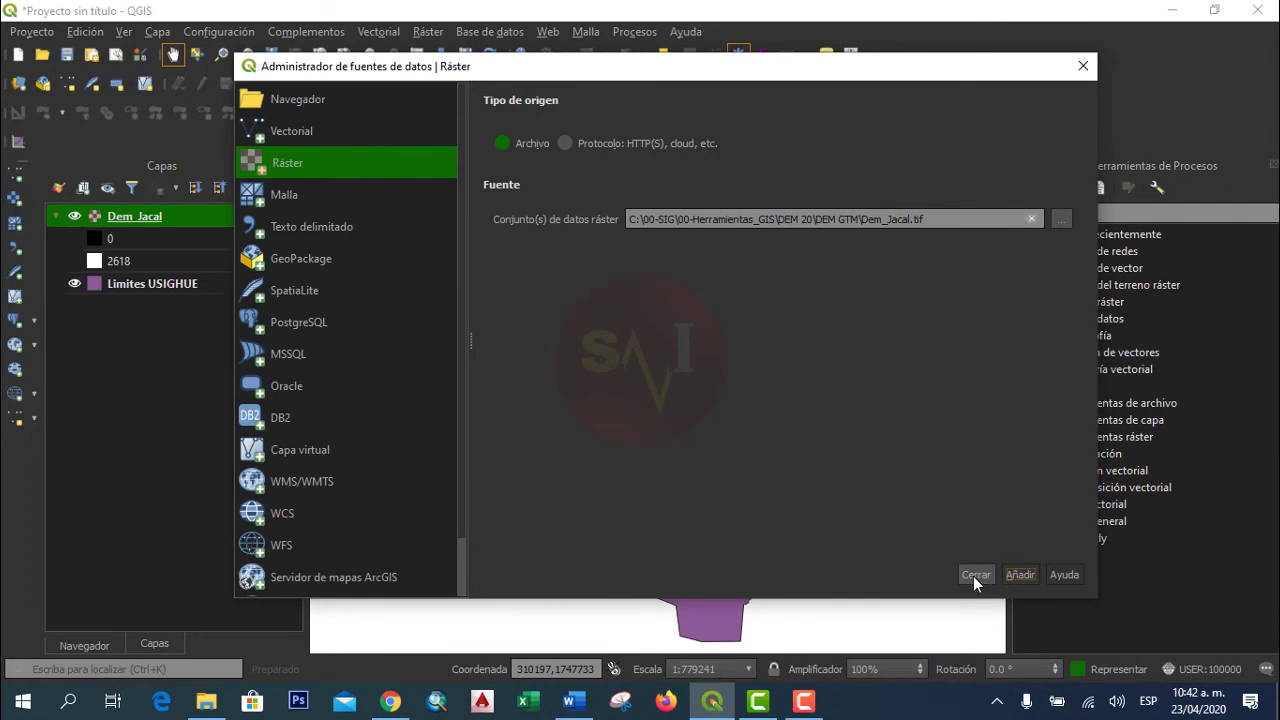
pyautogui.click(973, 576)
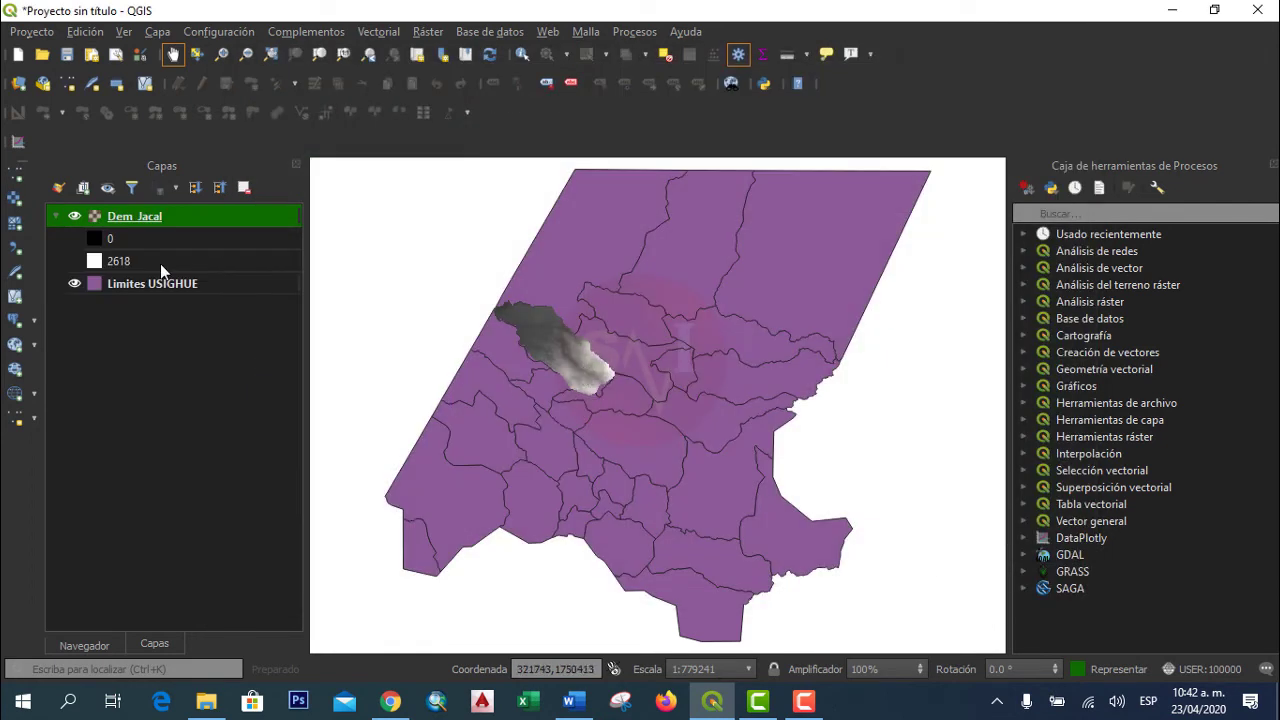
# Hide the Limites USIGHUE layer and zoom the map to the extent of Dem_Jacal.
pyautogui.click(75, 285)
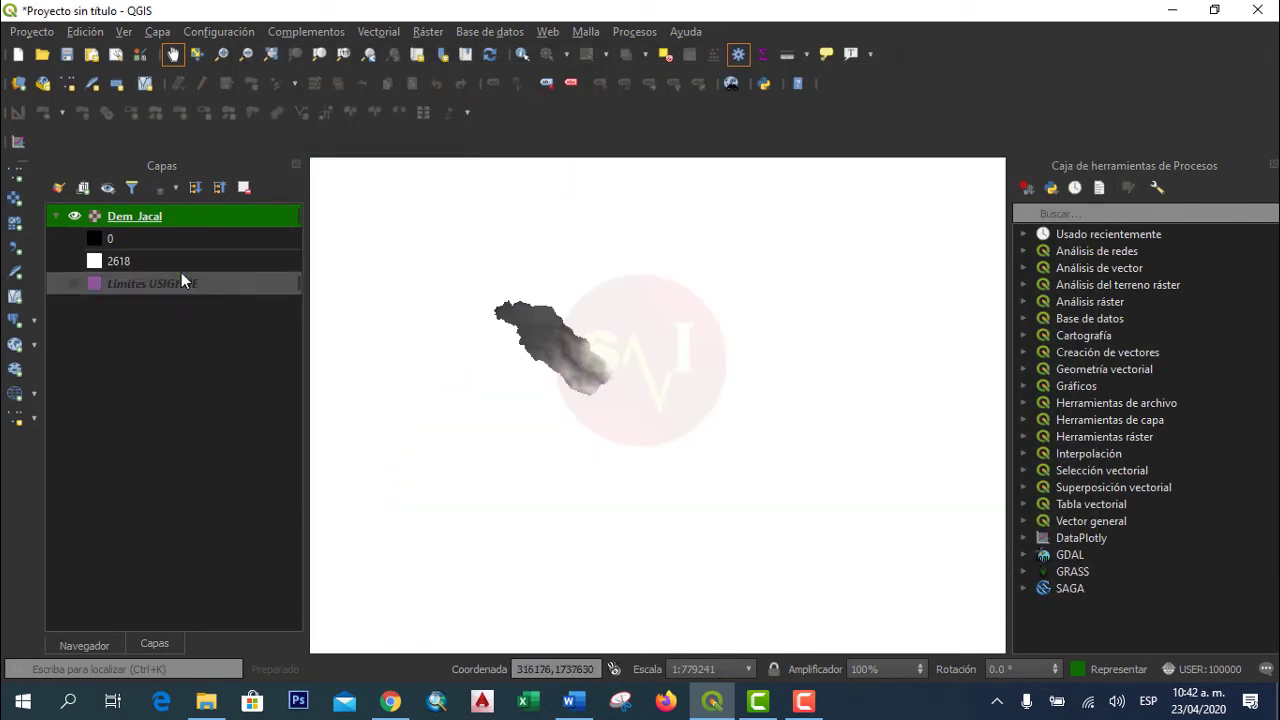
pyautogui.rightClick(146, 221)
pyautogui.click(211, 241)
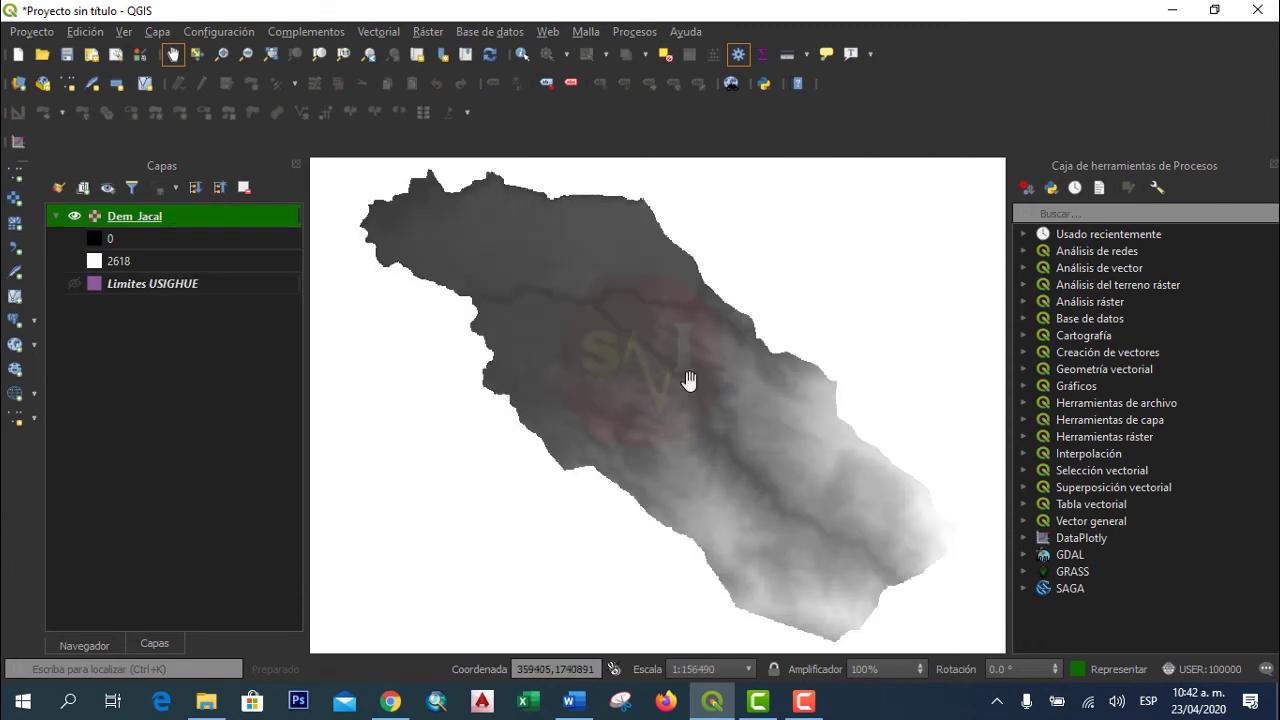
# Show the Limites USIGHUE boundaries briefly behind the elevation raster, and hide both layers.
pyautogui.click(75, 285)
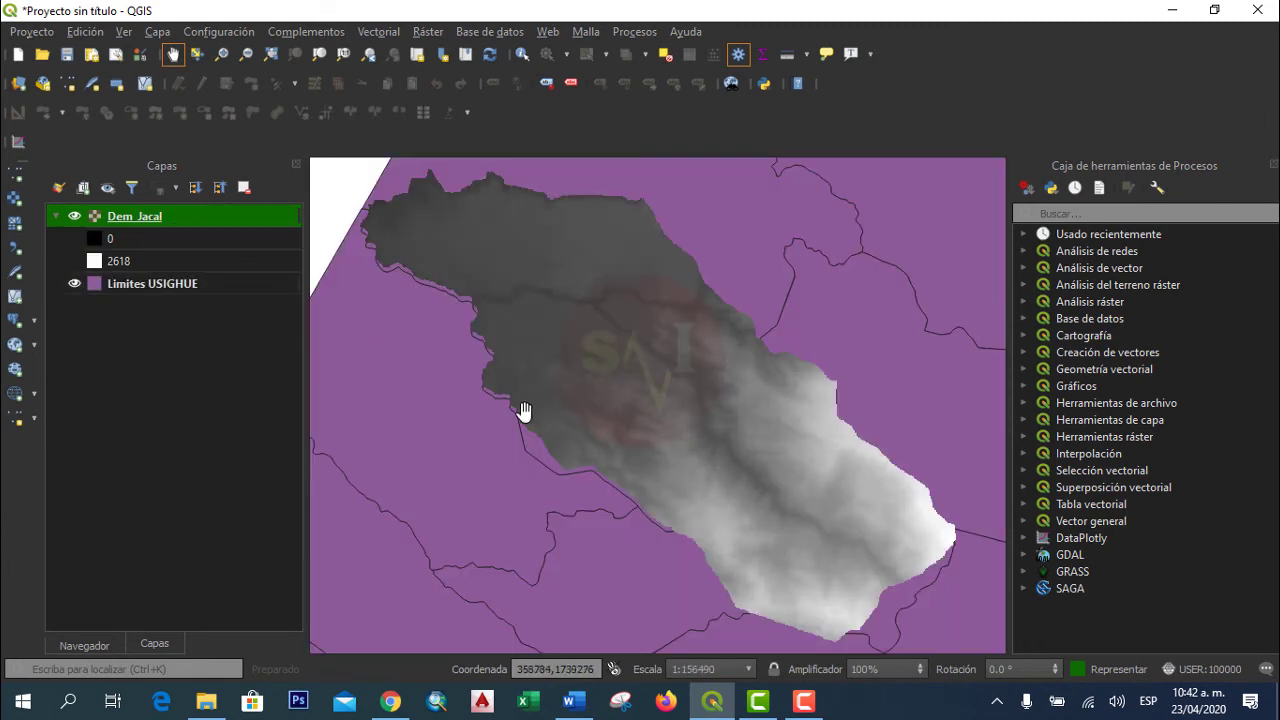
pyautogui.click(76, 285)
pyautogui.click(75, 216)
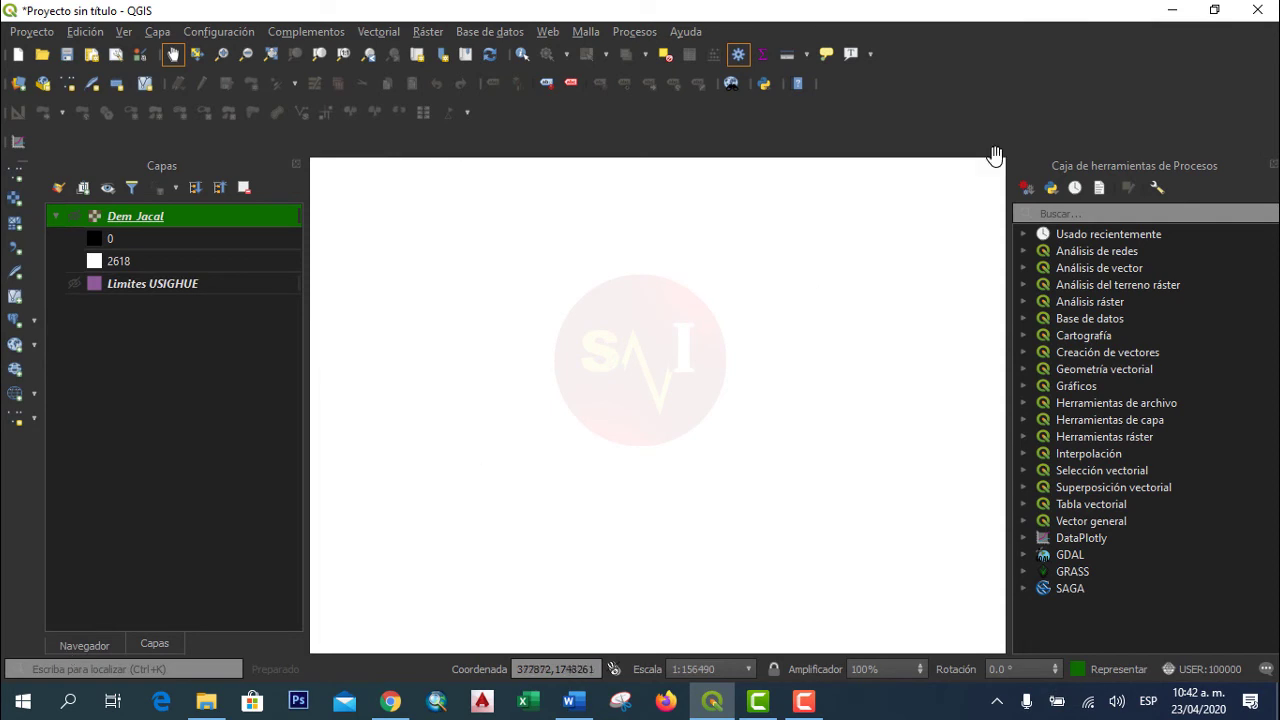
# Check the list of available panels, switch to the Browser panel and collapse the DEM 20 favourite folder.
pyautogui.rightClick(1005, 116)
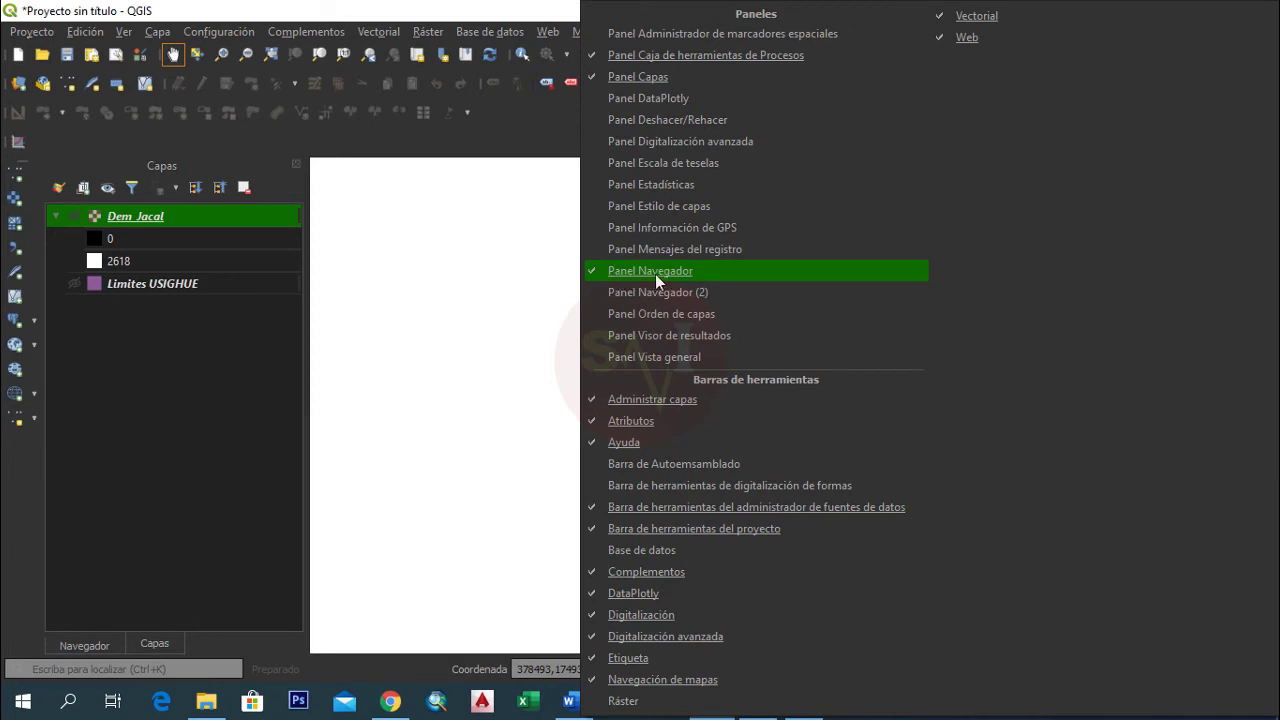
pyautogui.click(264, 406)
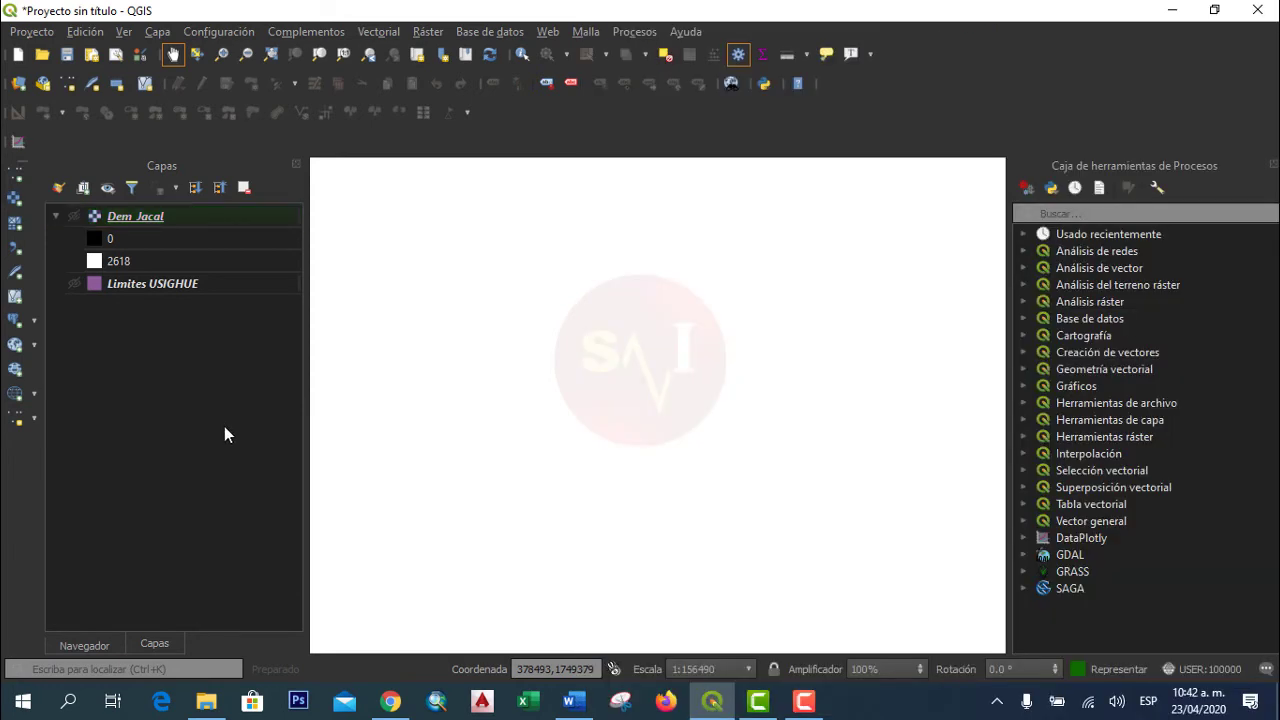
pyautogui.click(84, 645)
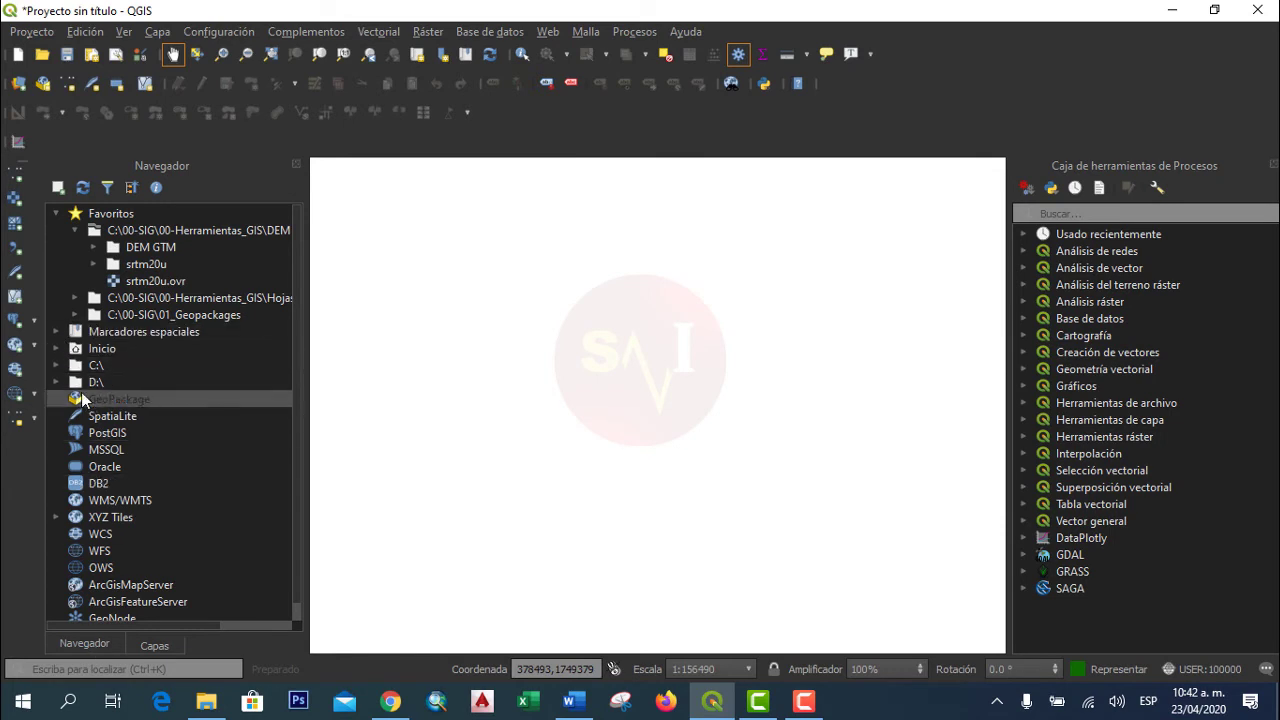
pyautogui.click(74, 229)
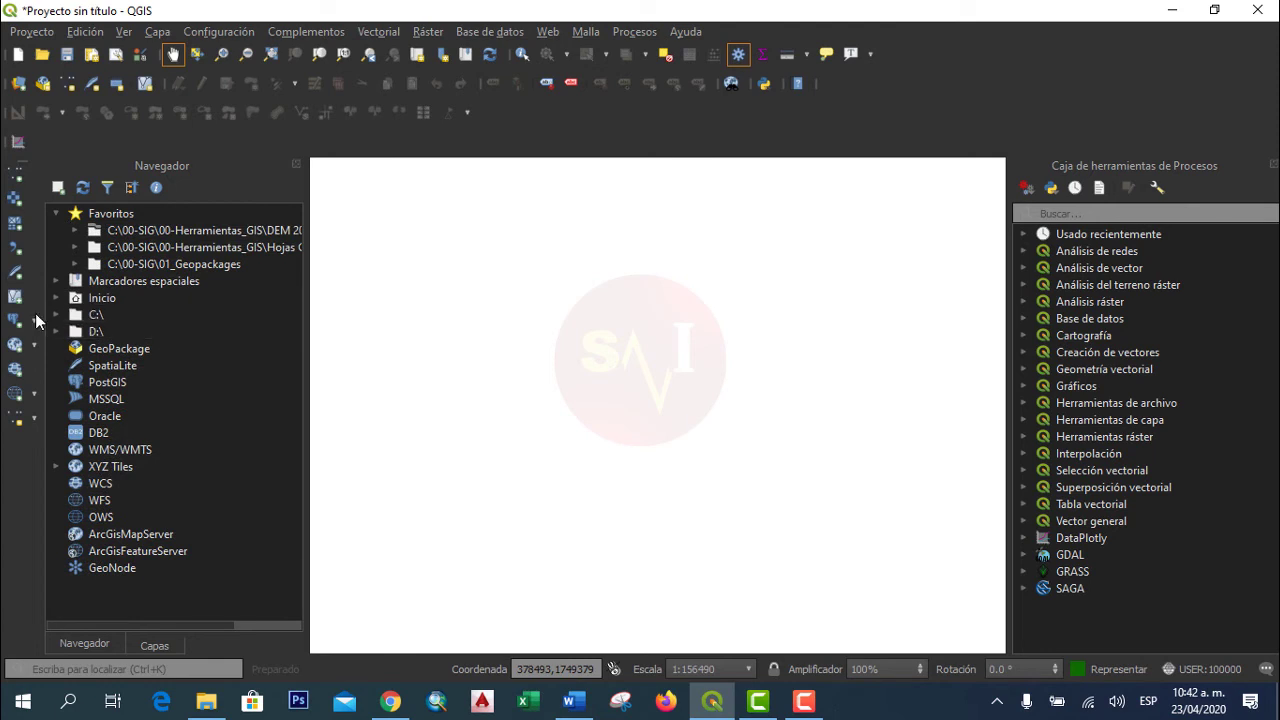
# Expand the C: drive in the Browser down through 00-SIG, 00-Herramientas_GIS and DEM 20 to the DEM GTM folder.
pyautogui.click(82, 315)
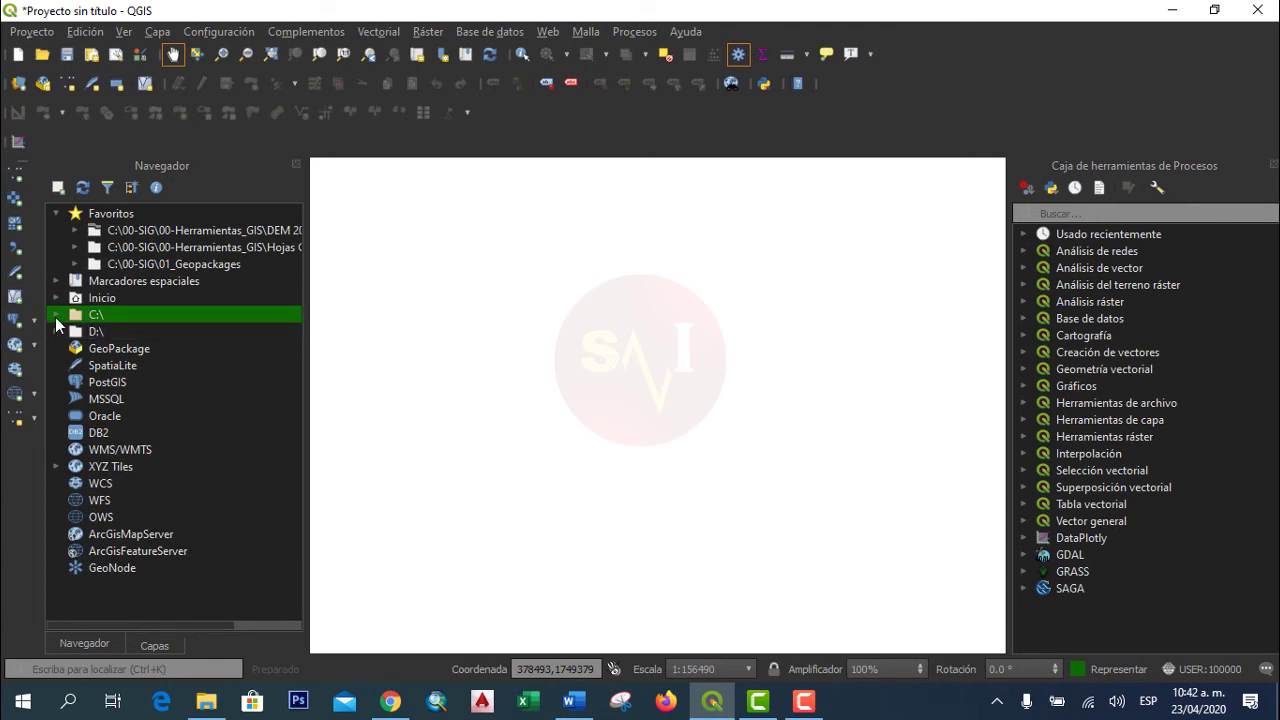
pyautogui.click(55, 316)
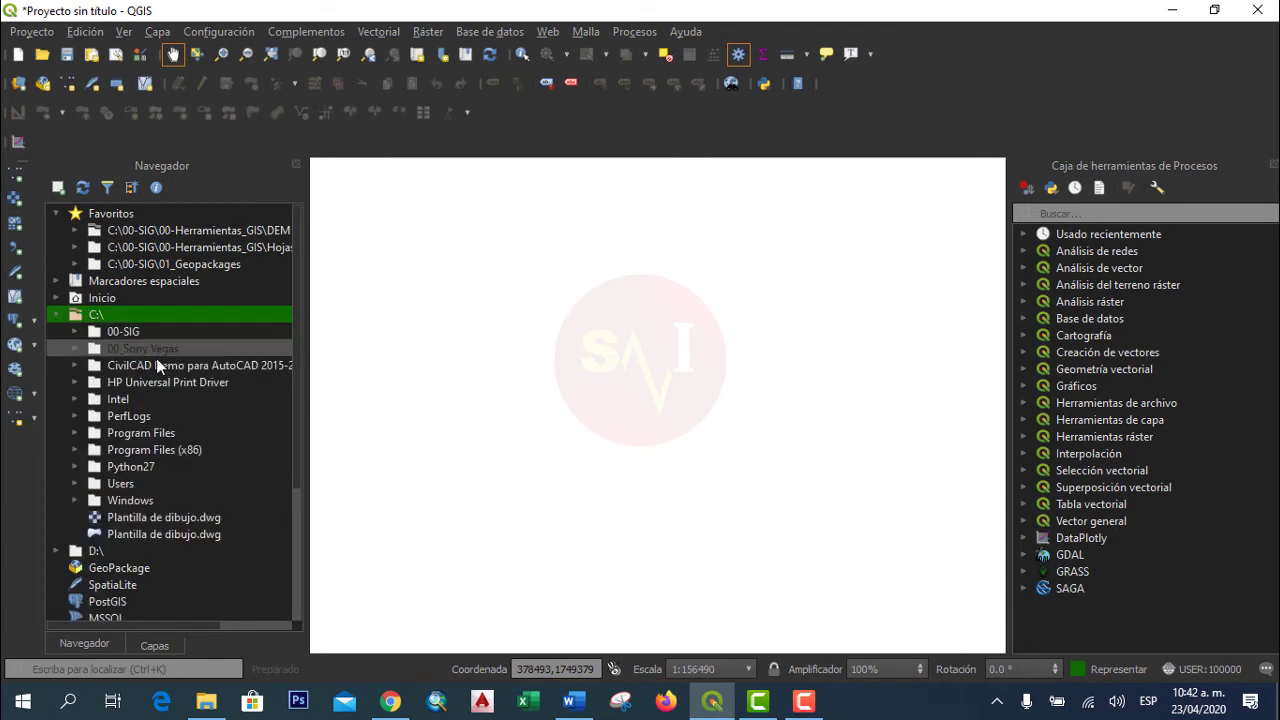
pyautogui.click(146, 332)
pyautogui.click(75, 332)
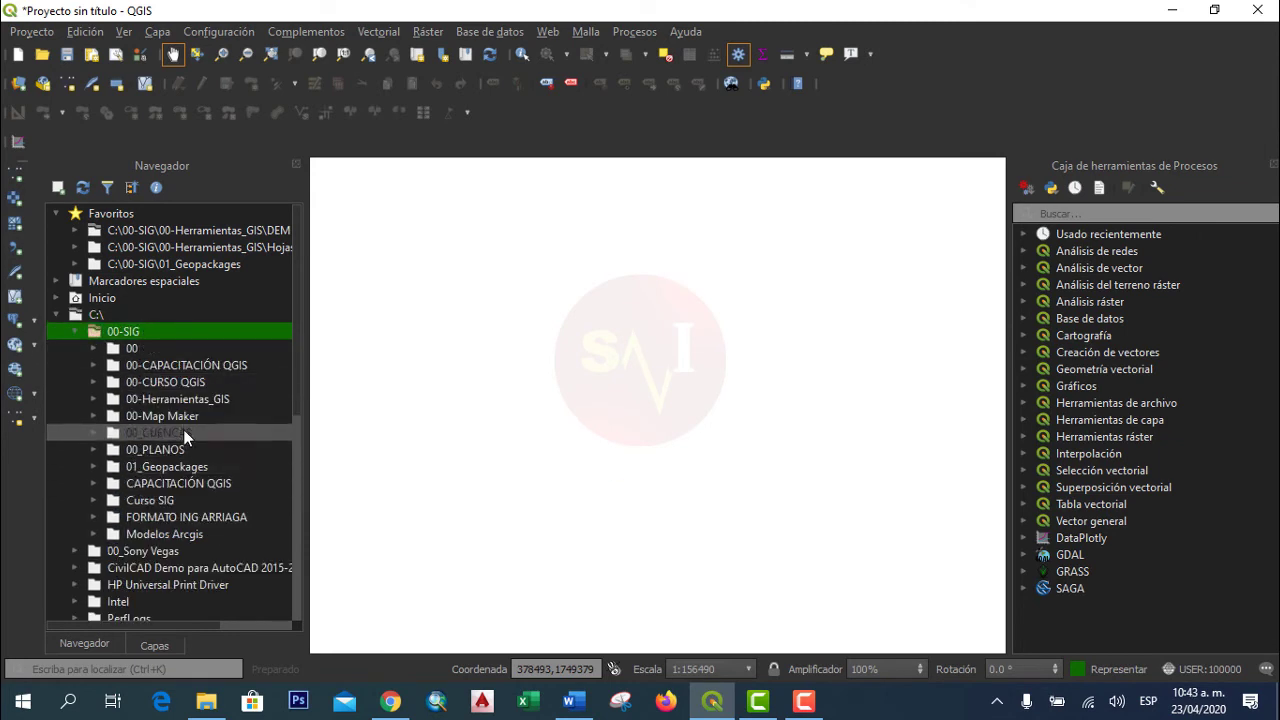
pyautogui.click(179, 399)
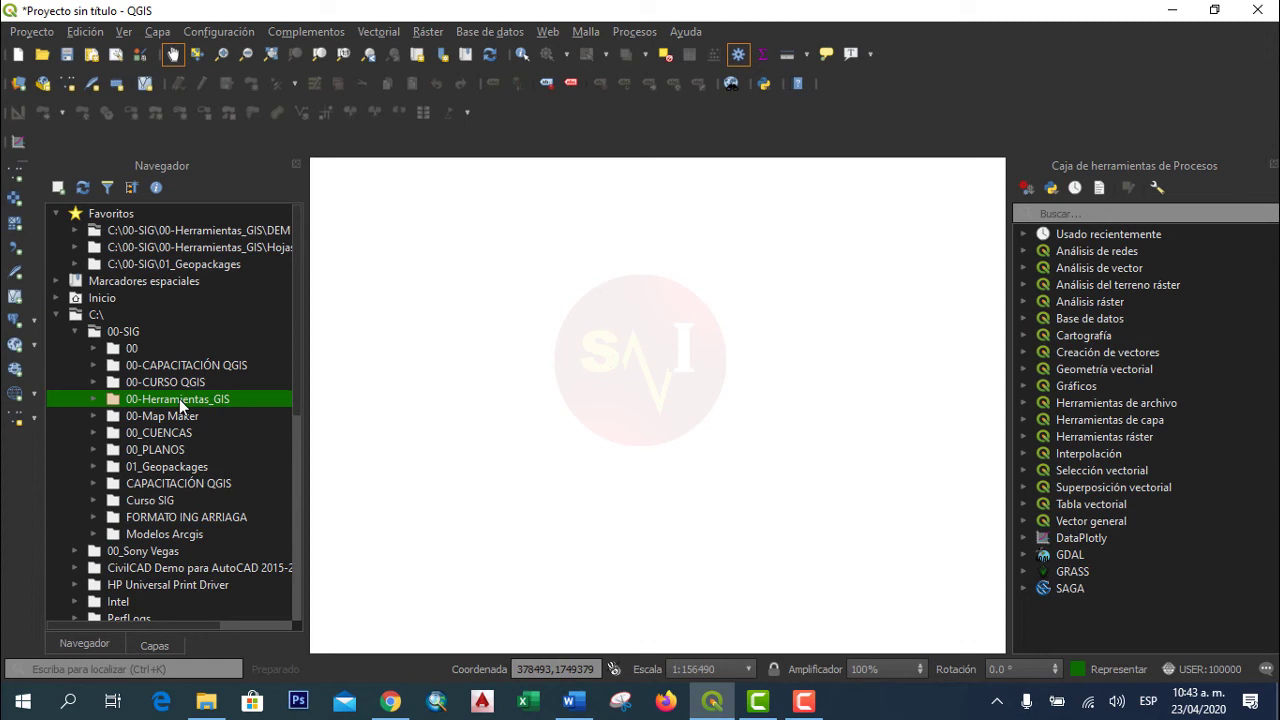
pyautogui.click(95, 398)
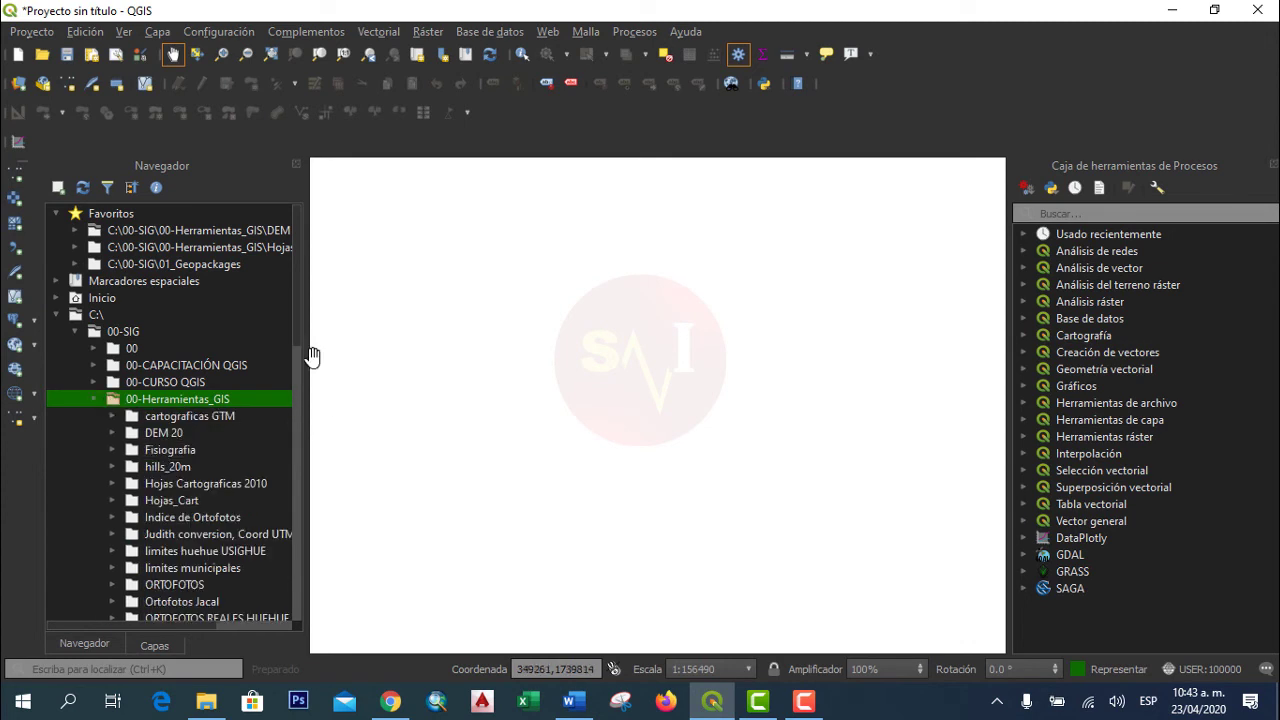
pyautogui.click(175, 433)
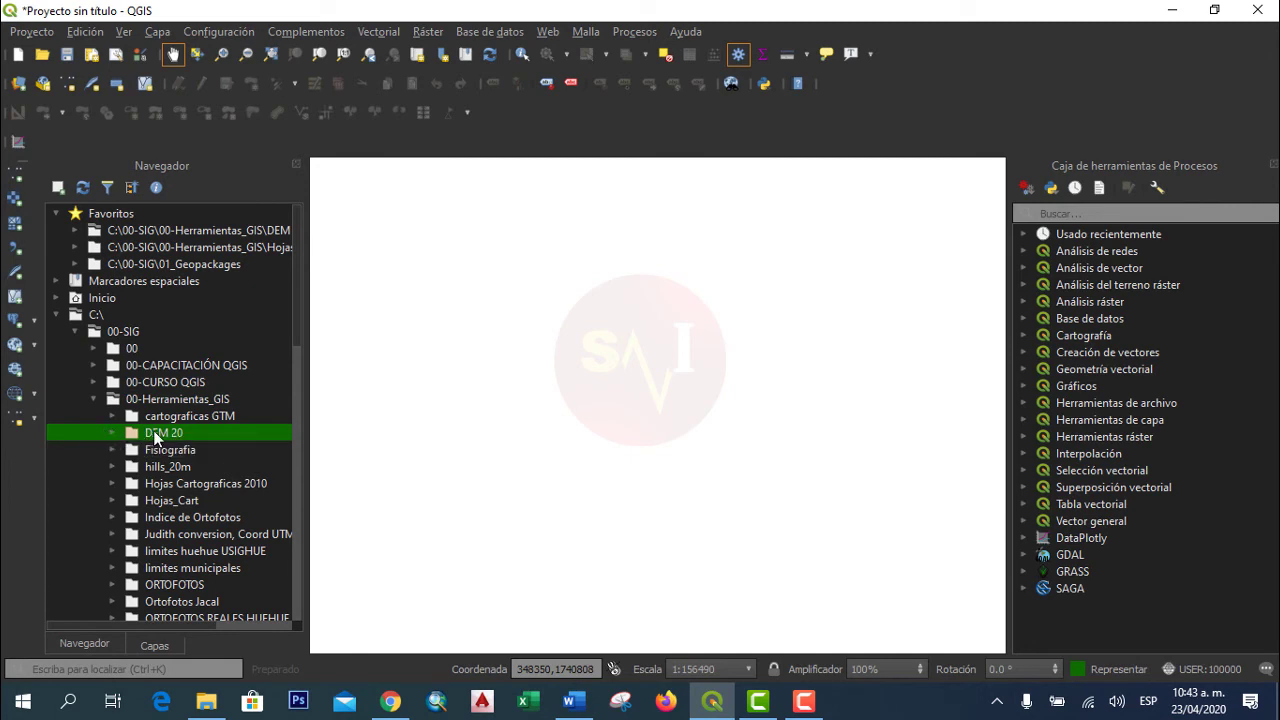
pyautogui.doubleClick(157, 431)
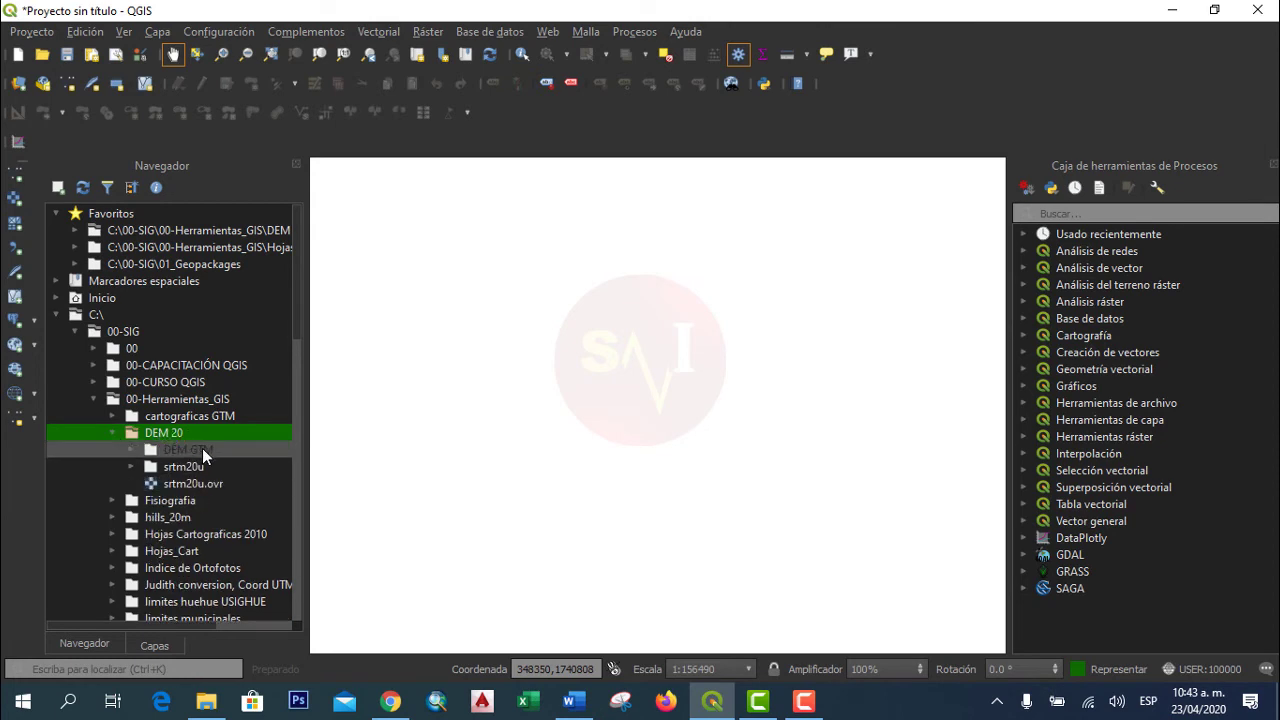
pyautogui.doubleClick(202, 448)
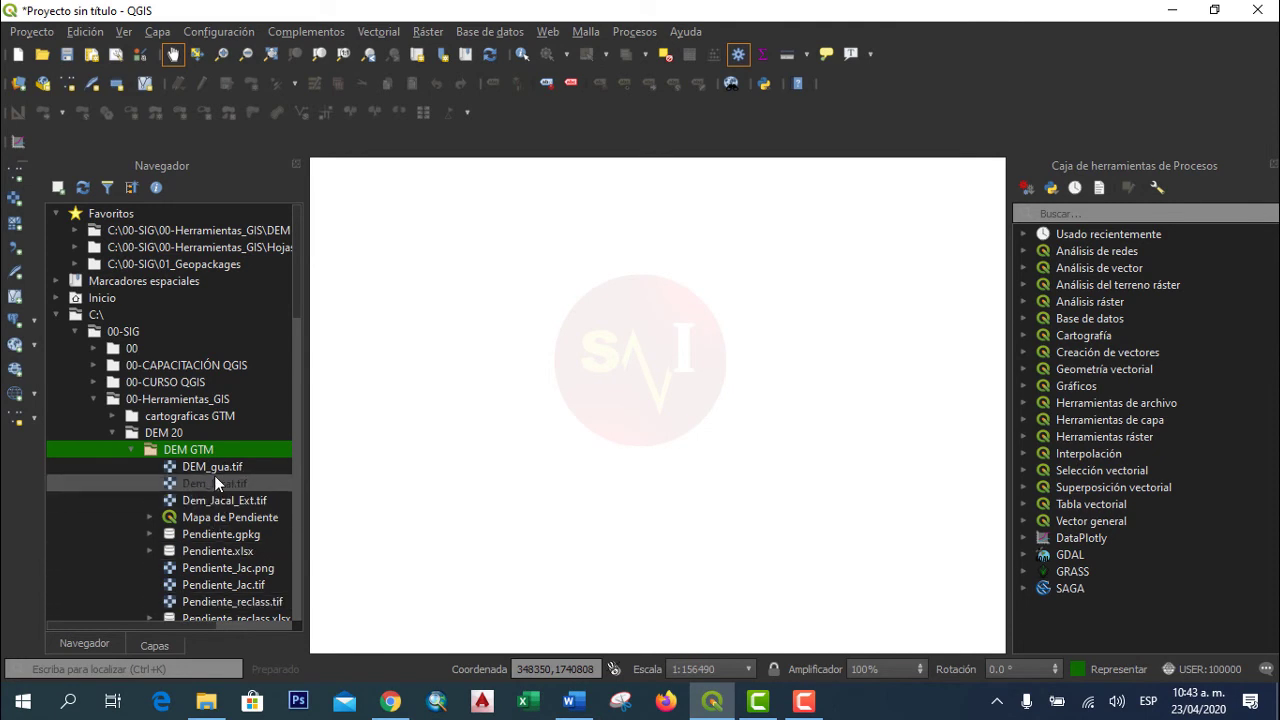
# Add the DEM_gua.tif raster from the DEM GTM folder to the project.
pyautogui.scroll(-2, 205, 488)
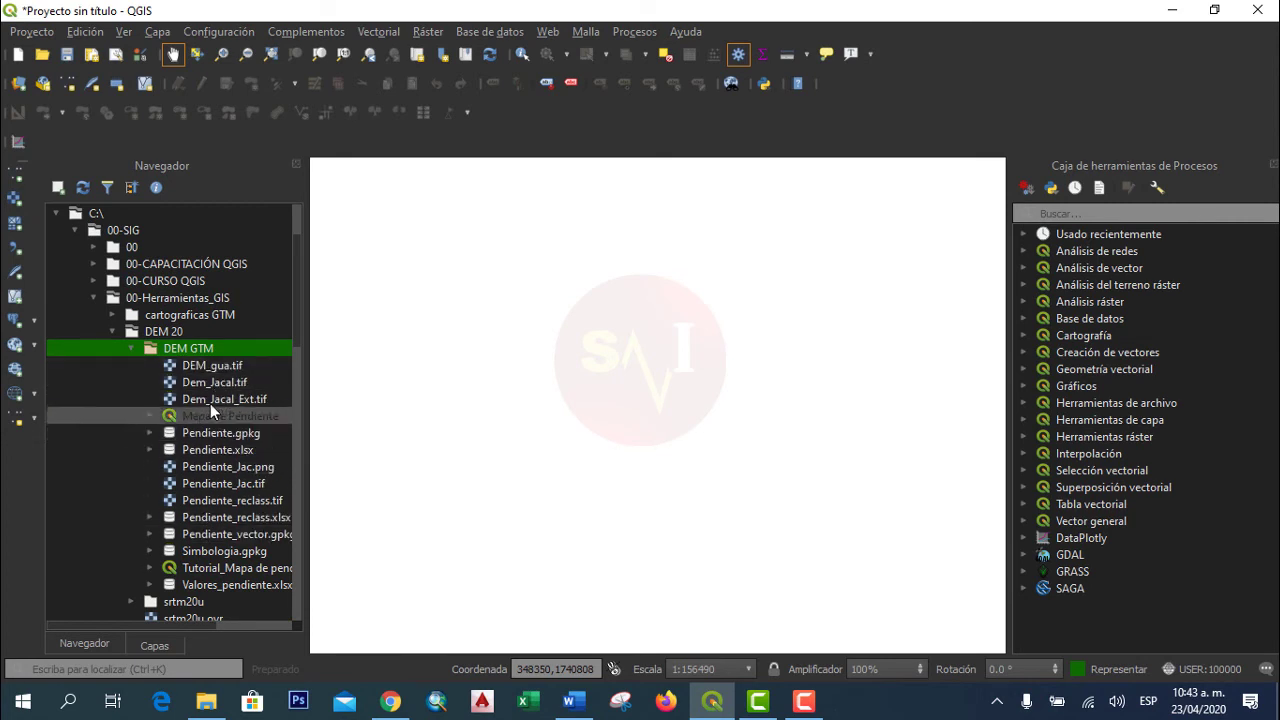
pyautogui.click(193, 365)
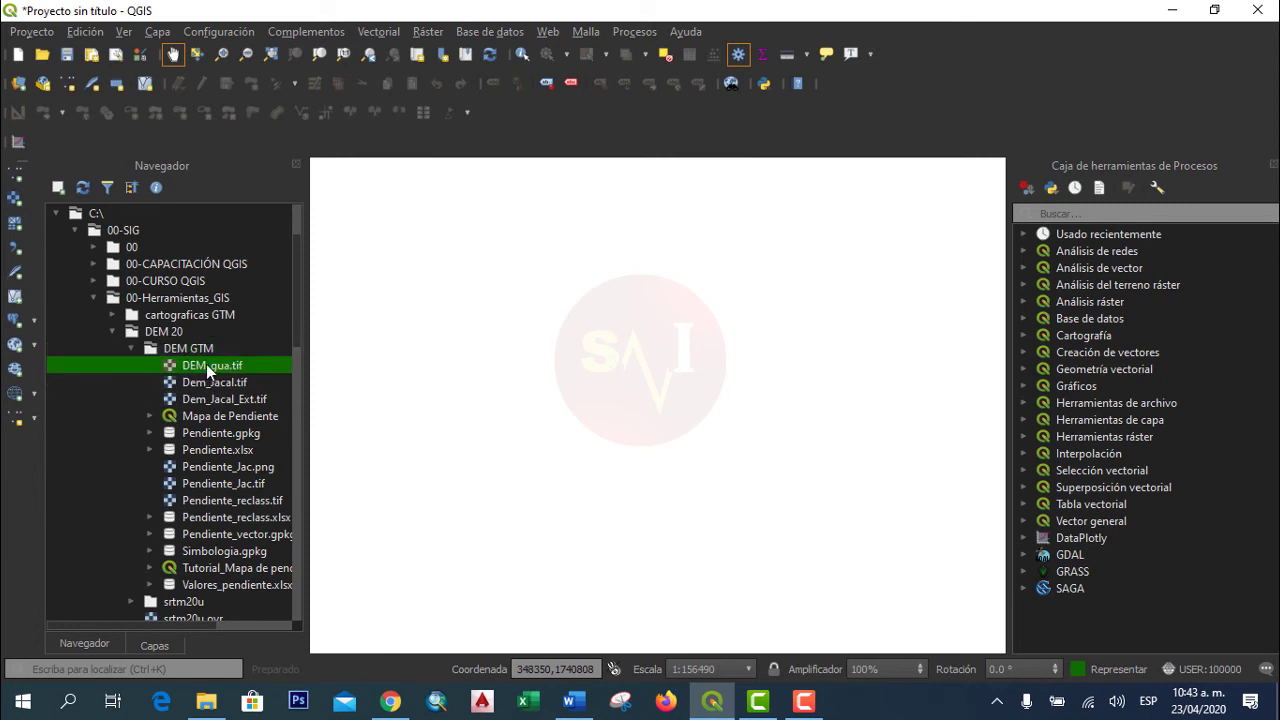
pyautogui.moveTo(190, 366)
pyautogui.mouseDown()
pyautogui.moveTo(696, 379)
pyautogui.moveTo(188, 365)
pyautogui.mouseUp()
pyautogui.doubleClick(202, 365)
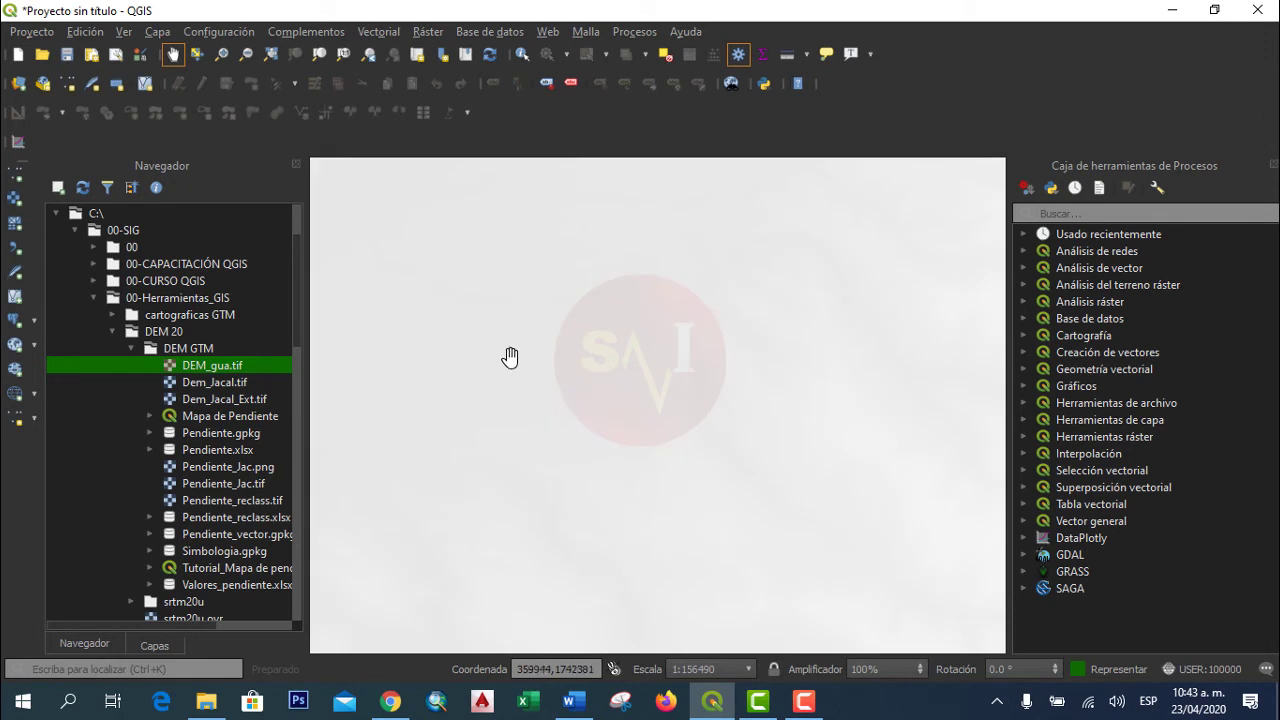
# Switch to the layer list and zoom the map to the extent of DEM_gua.
pyautogui.click(158, 645)
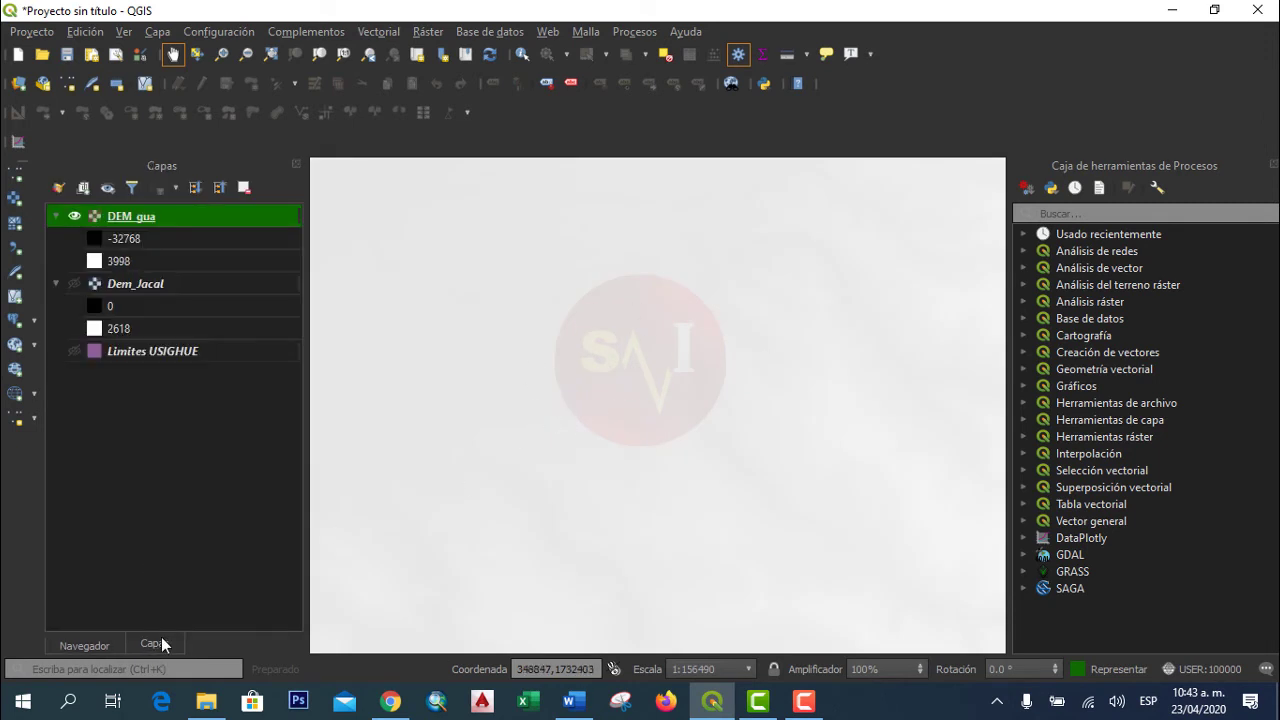
pyautogui.rightClick(145, 214)
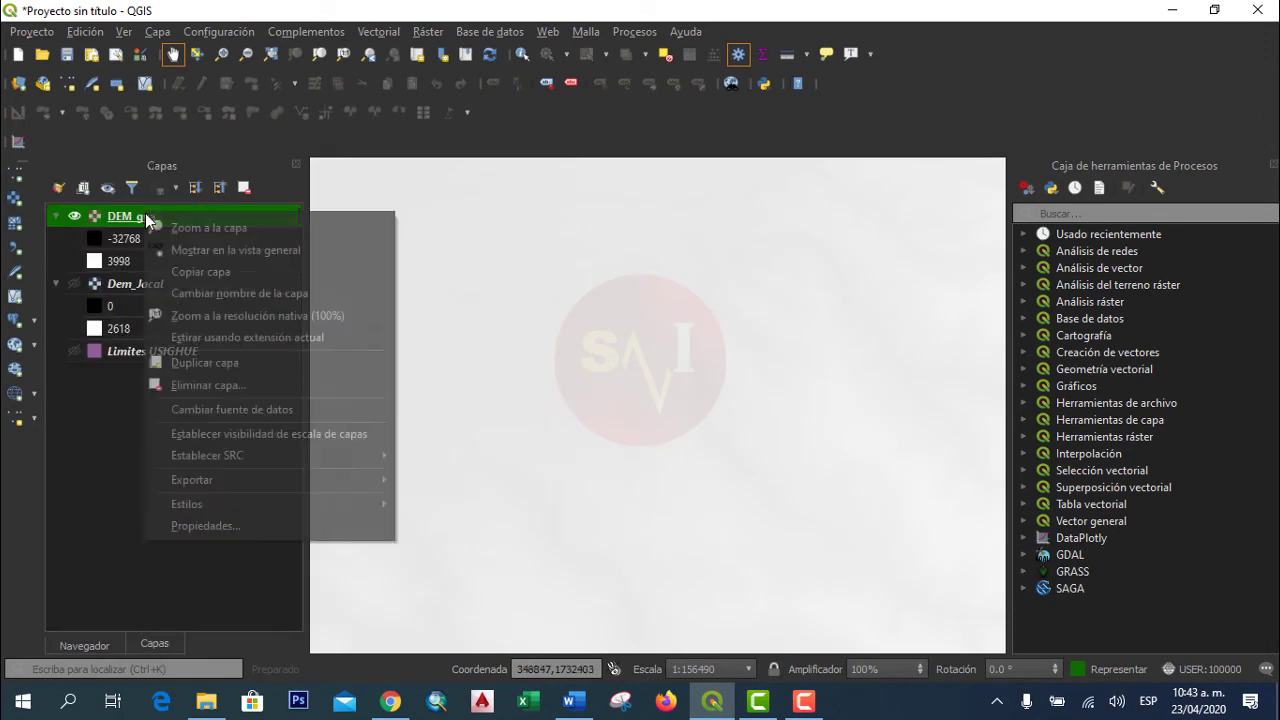
pyautogui.click(198, 227)
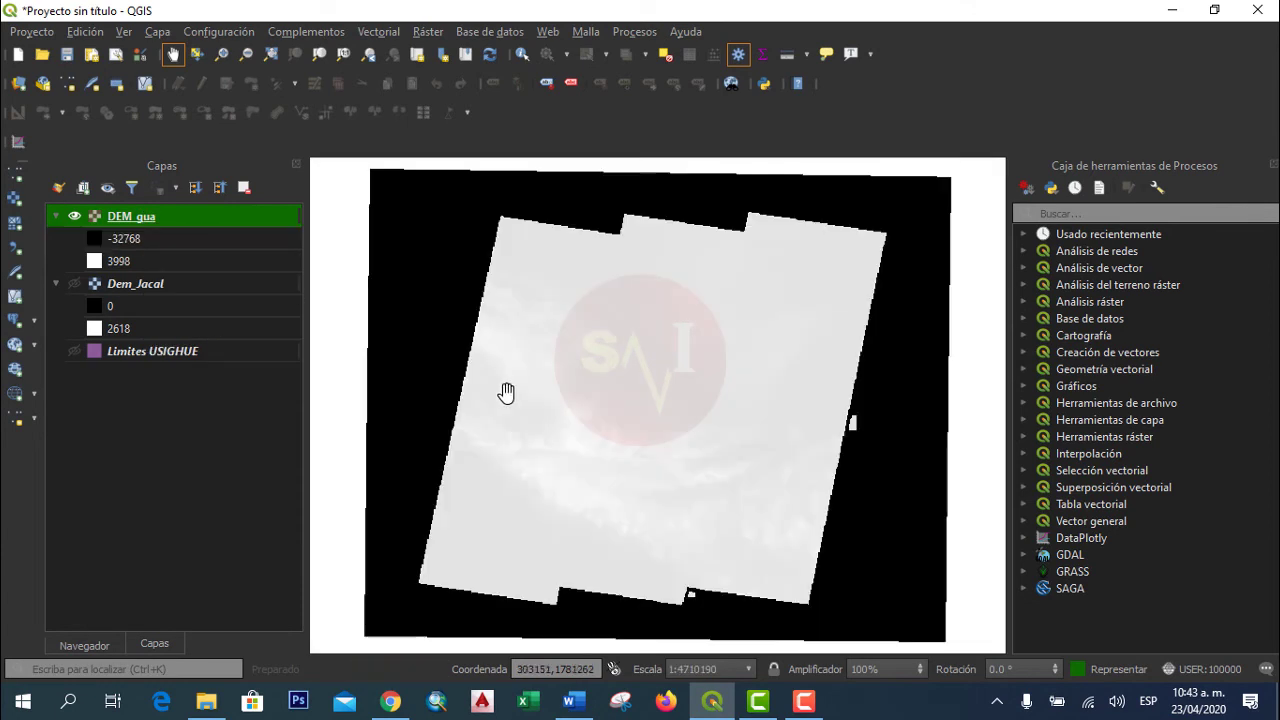
# Return to the Browser and collapse the DEM GTM, DEM 20 and 00-Herramientas_GIS folders.
pyautogui.click(95, 644)
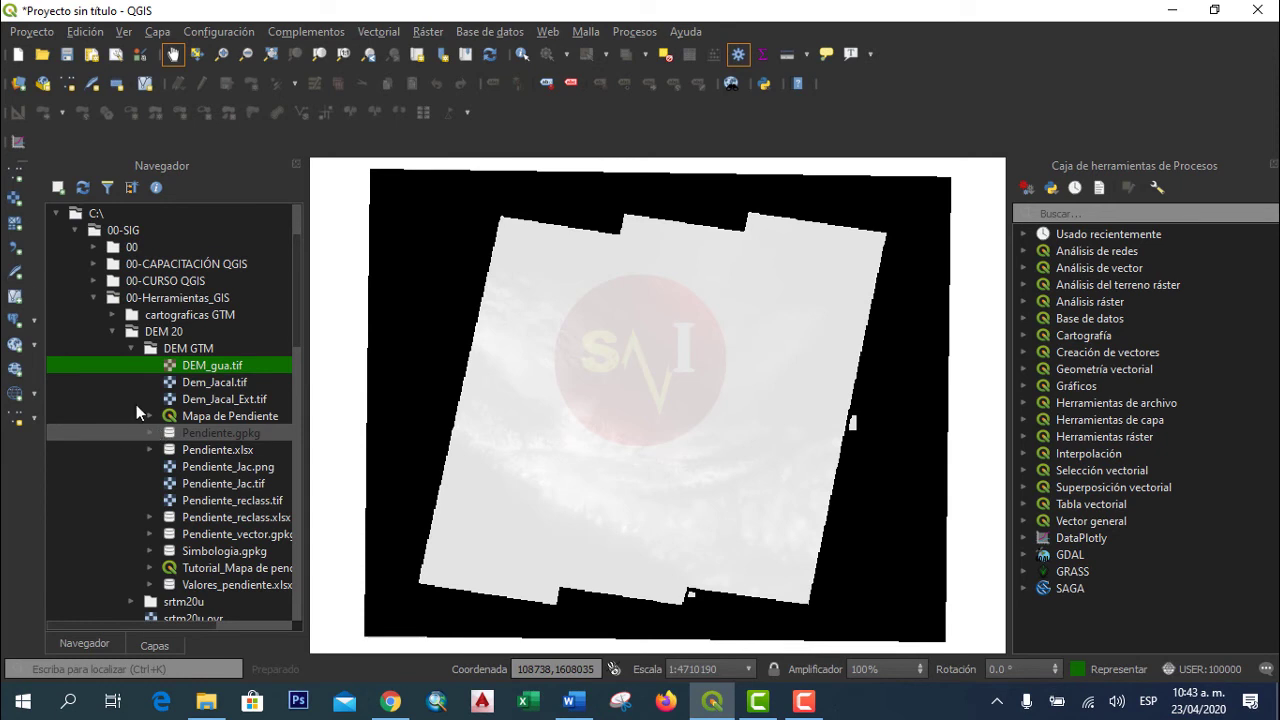
pyautogui.click(131, 348)
pyautogui.click(111, 331)
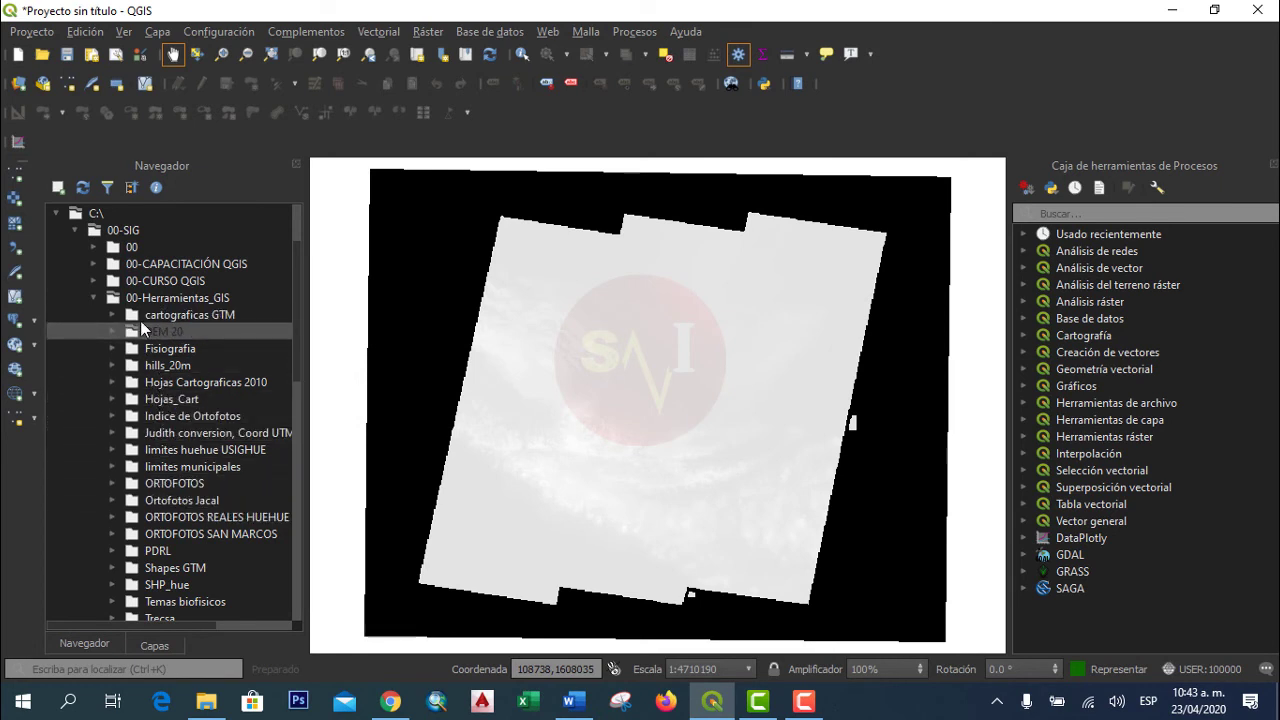
pyautogui.scroll(-1, 172, 500)
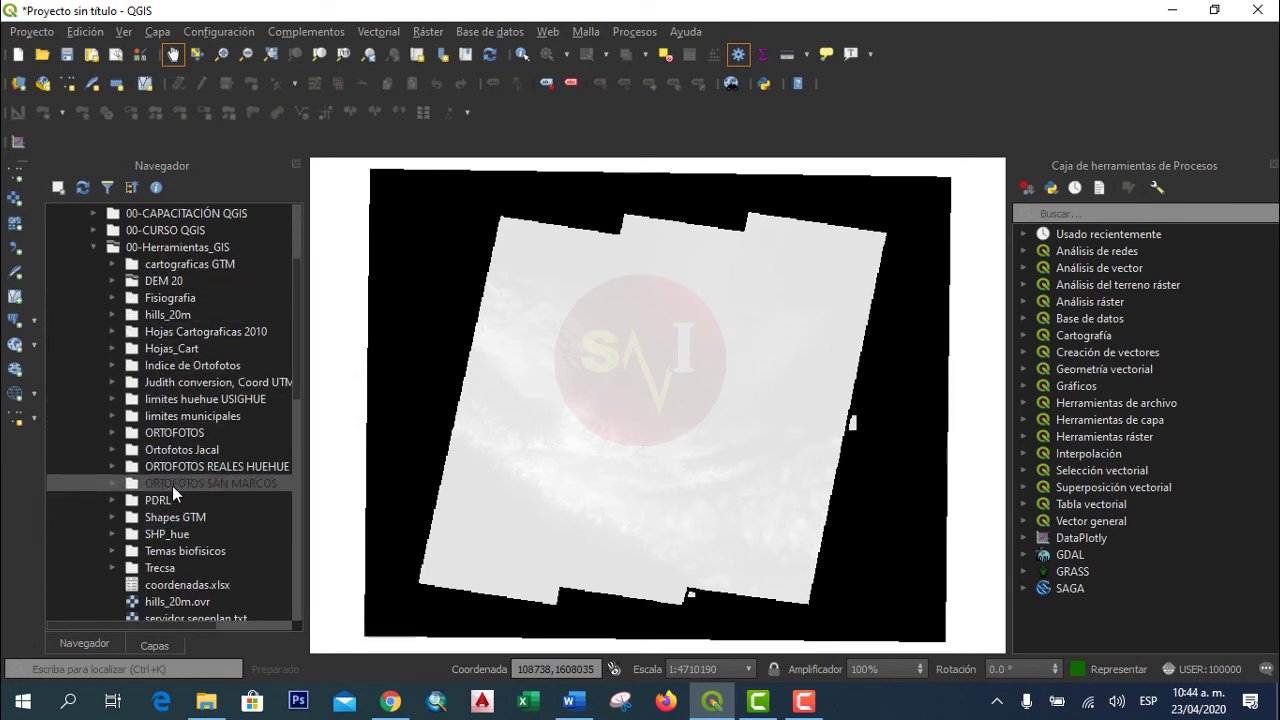
pyautogui.scroll(2, 170, 470)
pyautogui.click(93, 349)
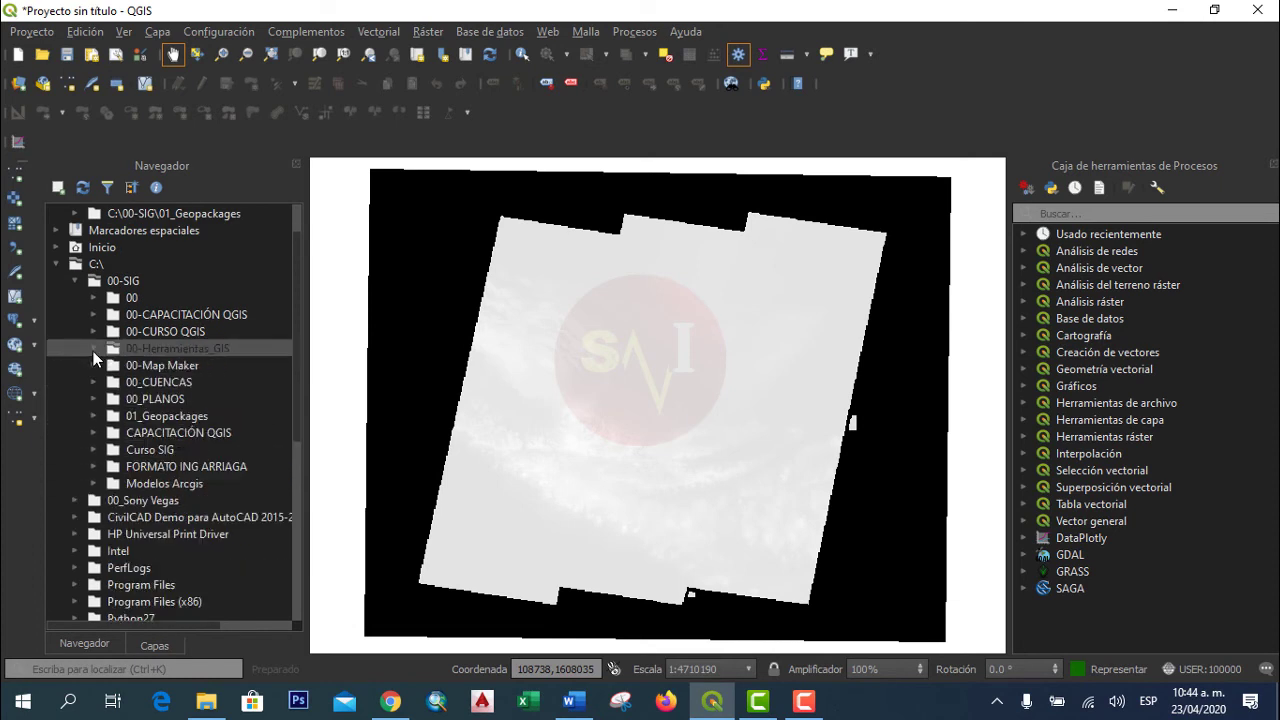
# Expand the 01_Geopackages folder and briefly view the contents of Limites municipales_INE 2013.gpkg.
pyautogui.click(174, 418)
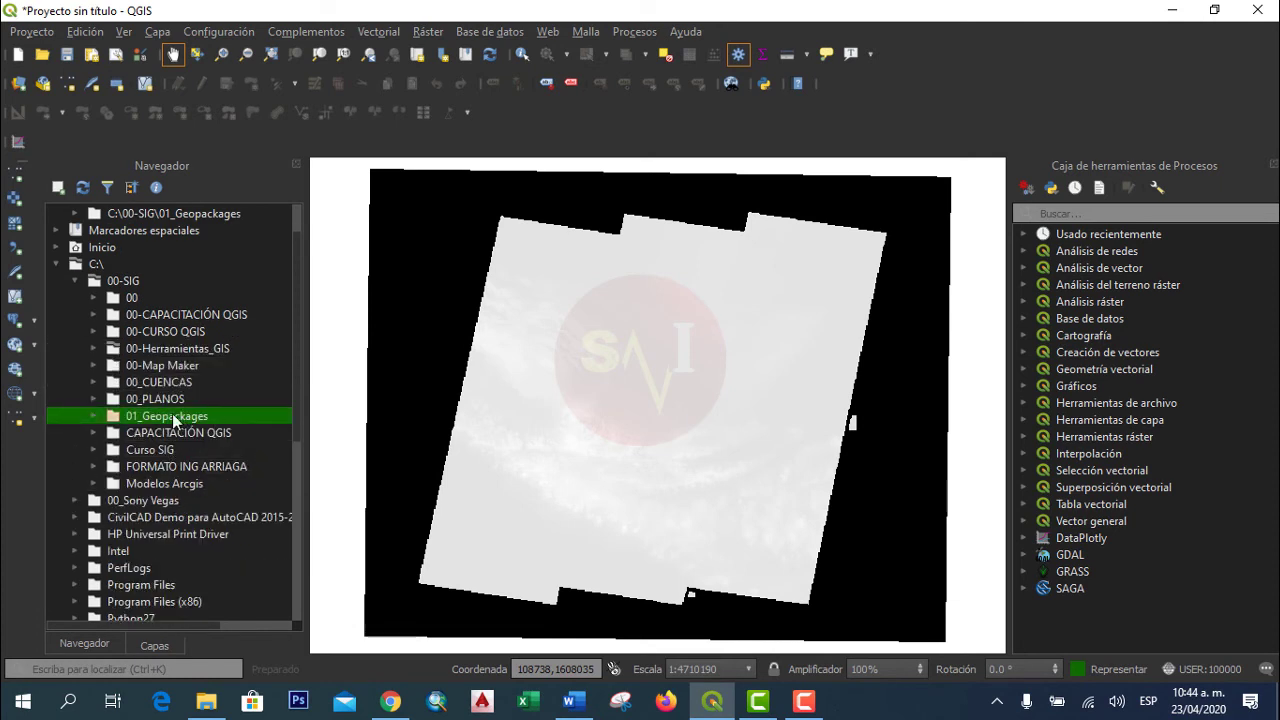
pyautogui.click(93, 416)
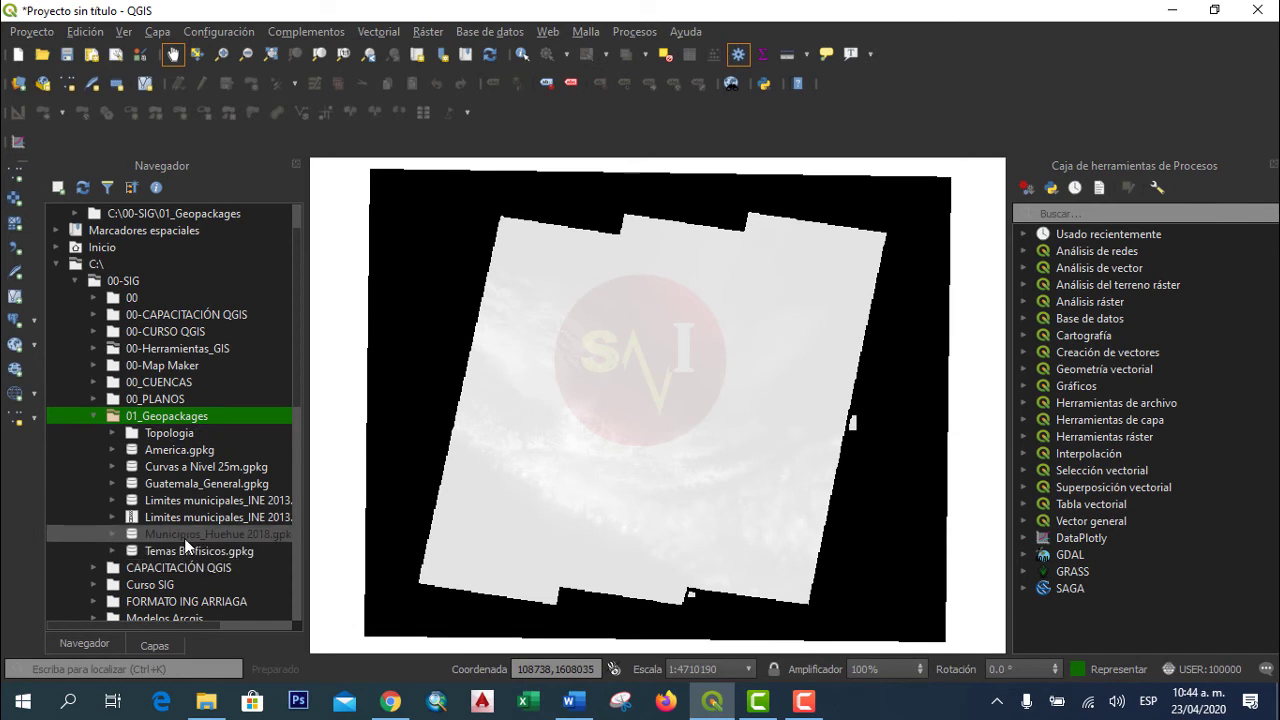
pyautogui.click(201, 501)
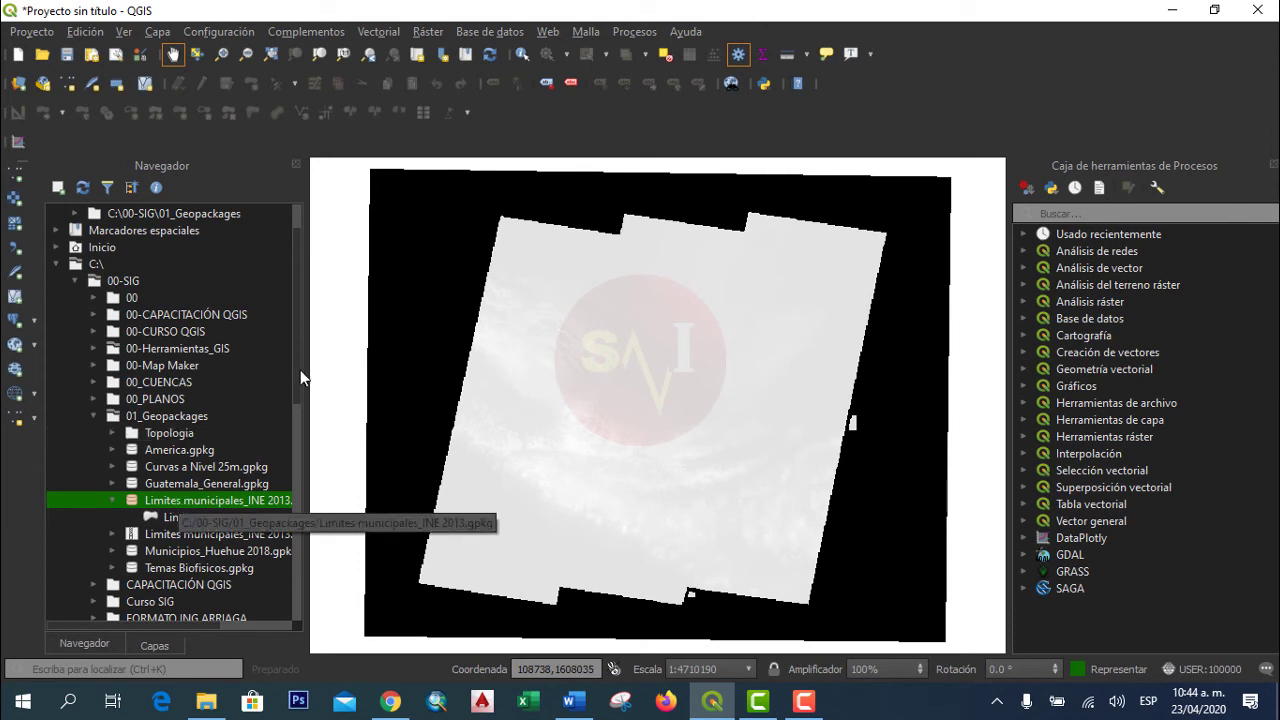
pyautogui.scroll(-1, 297, 358)
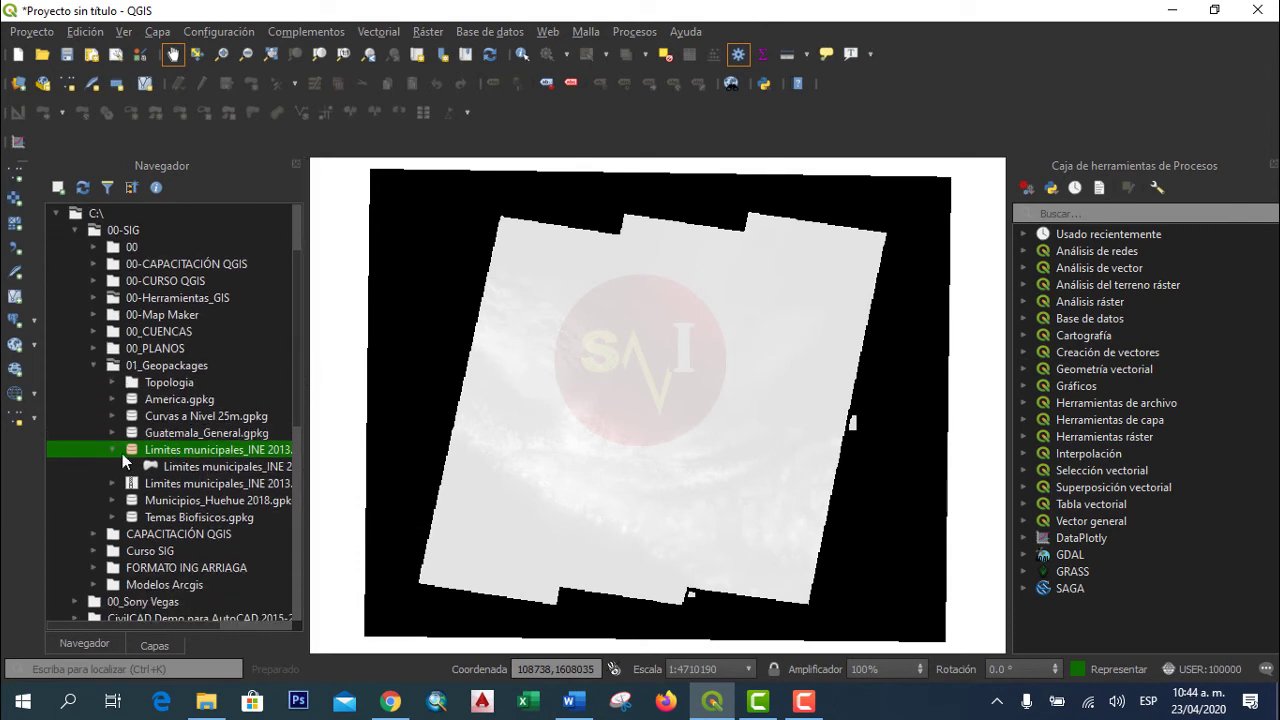
pyautogui.click(113, 450)
# Expand Guatemala_General.gpkg and add its Departamentos_GUA and Limites_GUA layers to the map.
pyautogui.click(183, 434)
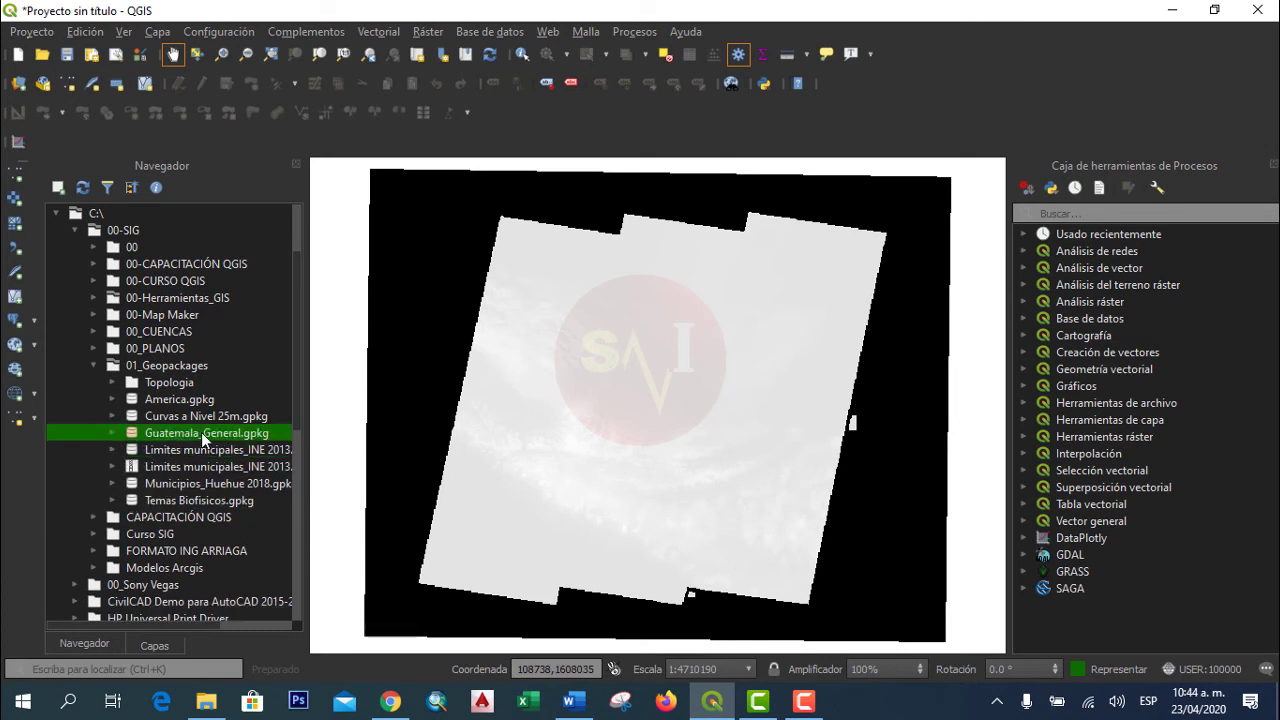
pyautogui.doubleClick(168, 438)
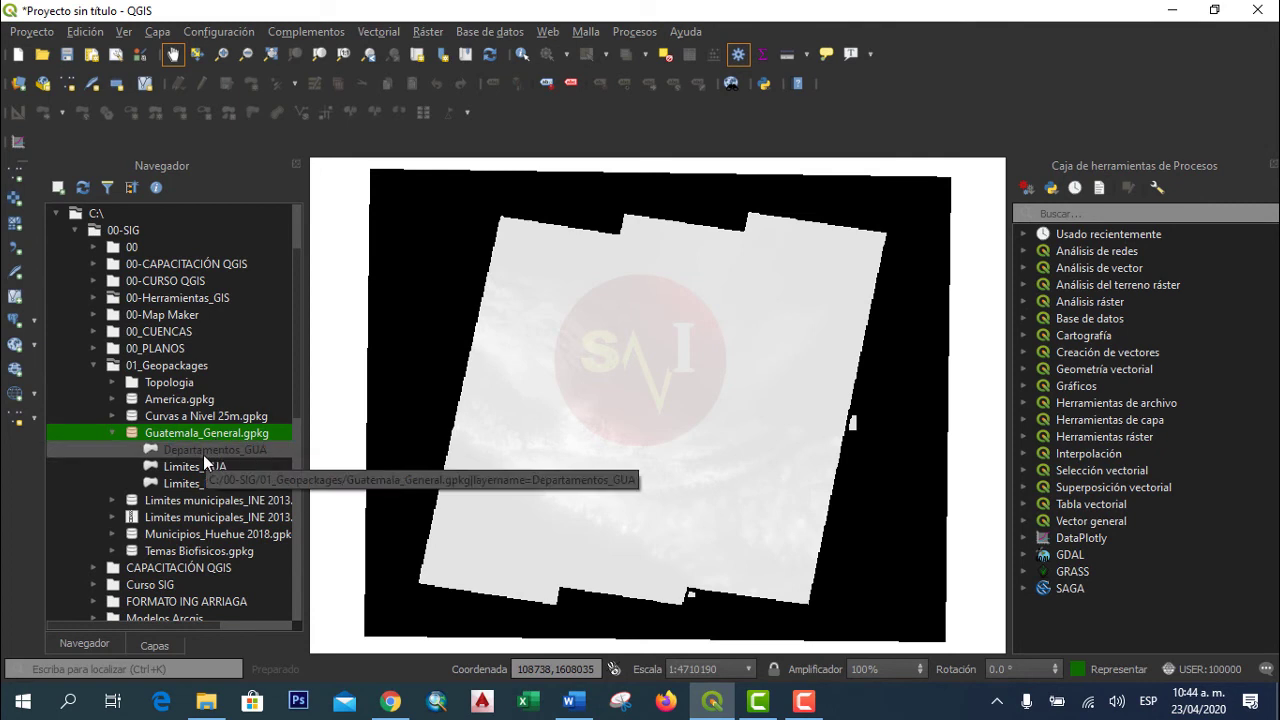
pyautogui.click(206, 455)
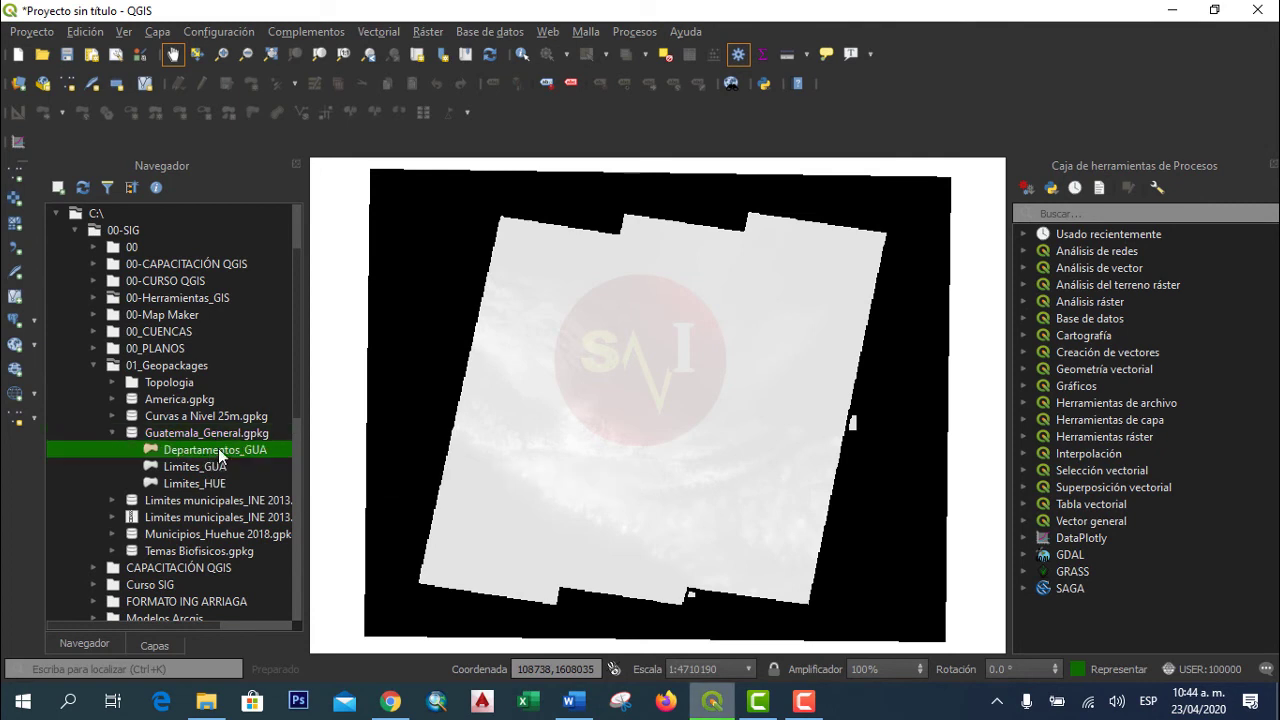
pyautogui.moveTo(220, 452); pyautogui.dragTo(685, 394)
pyautogui.click(192, 467)
pyautogui.doubleClick(194, 475)
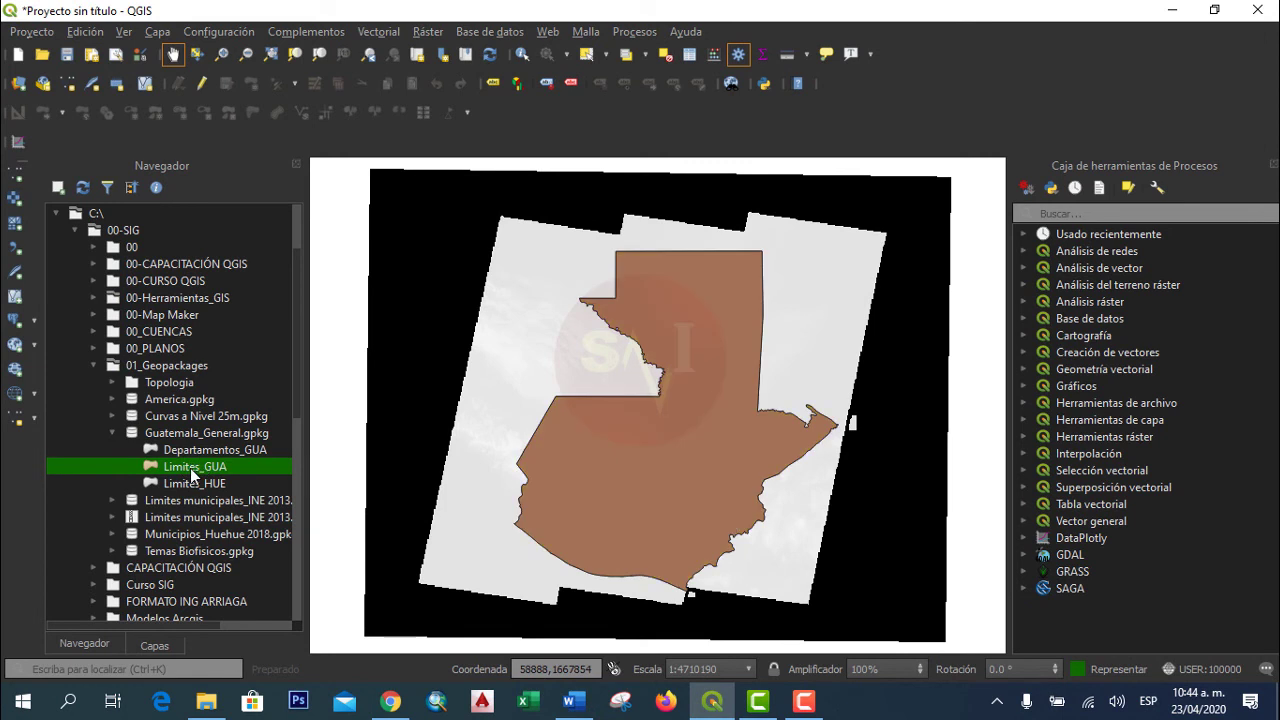
# Collapse Guatemala_General.gpkg and the 01_Geopackages folder, and add that folder to the favourites.
pyautogui.click(165, 483)
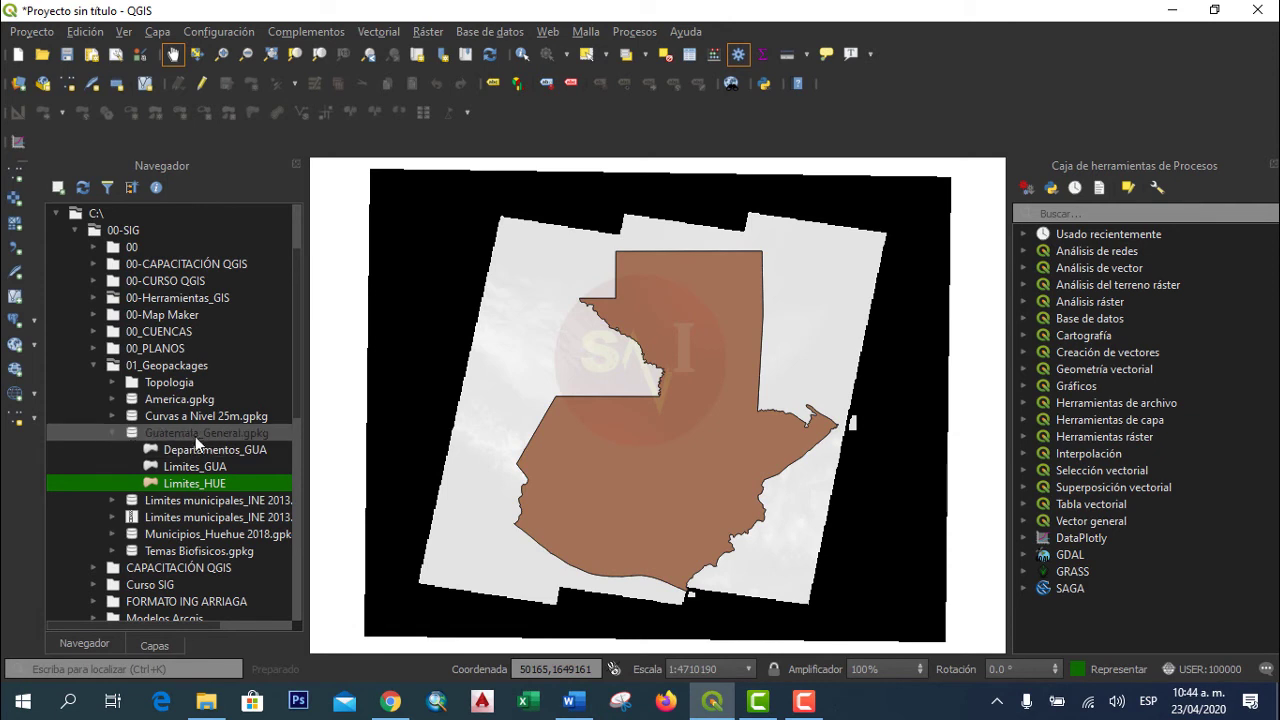
pyautogui.click(111, 432)
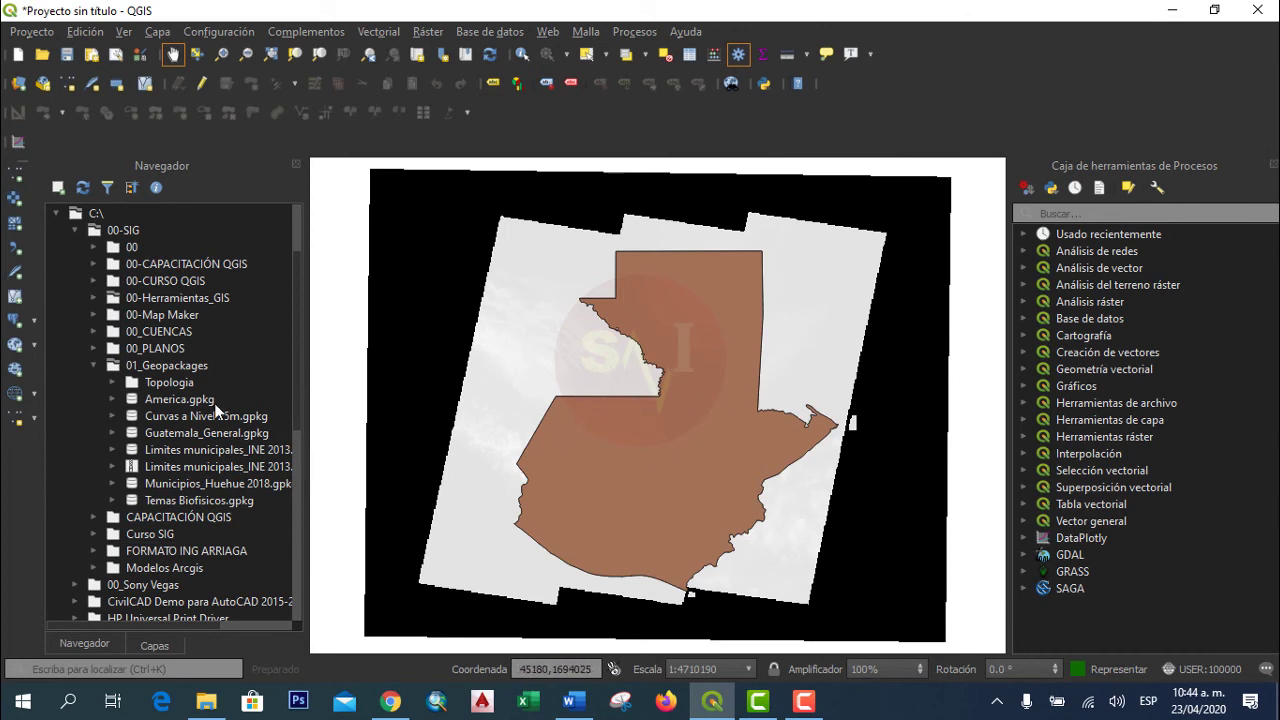
pyautogui.click(94, 365)
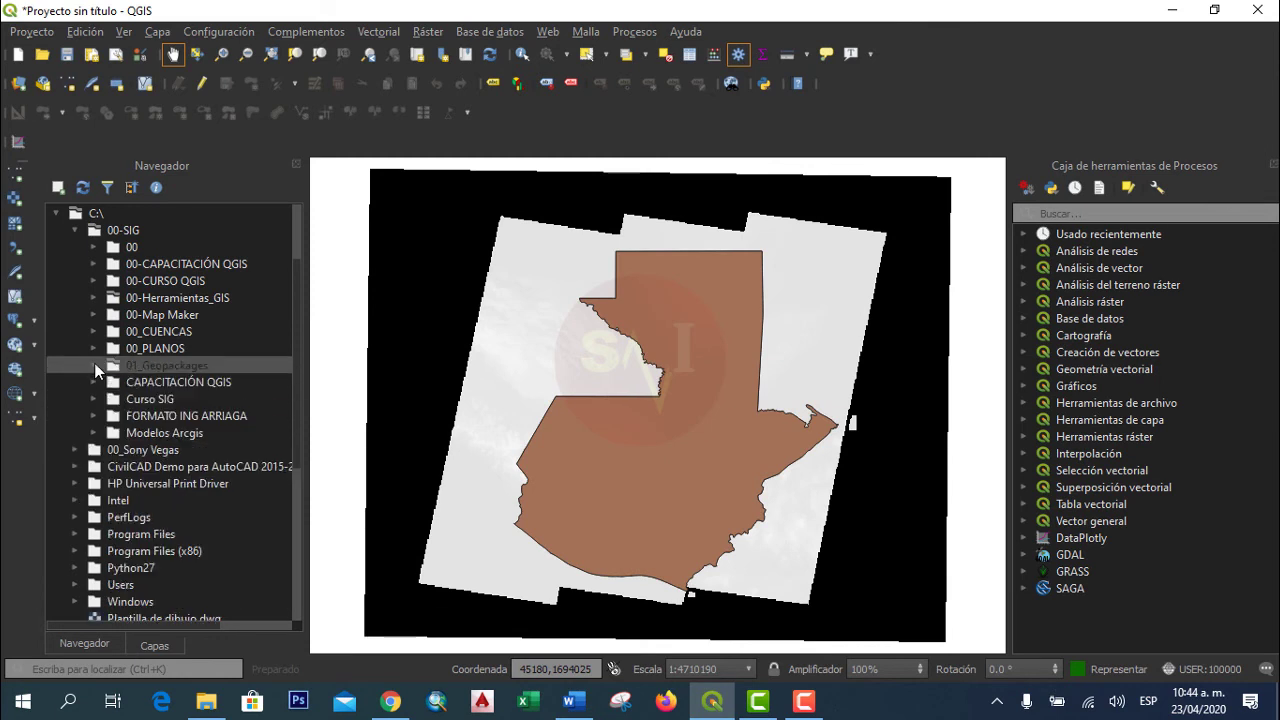
pyautogui.rightClick(167, 365)
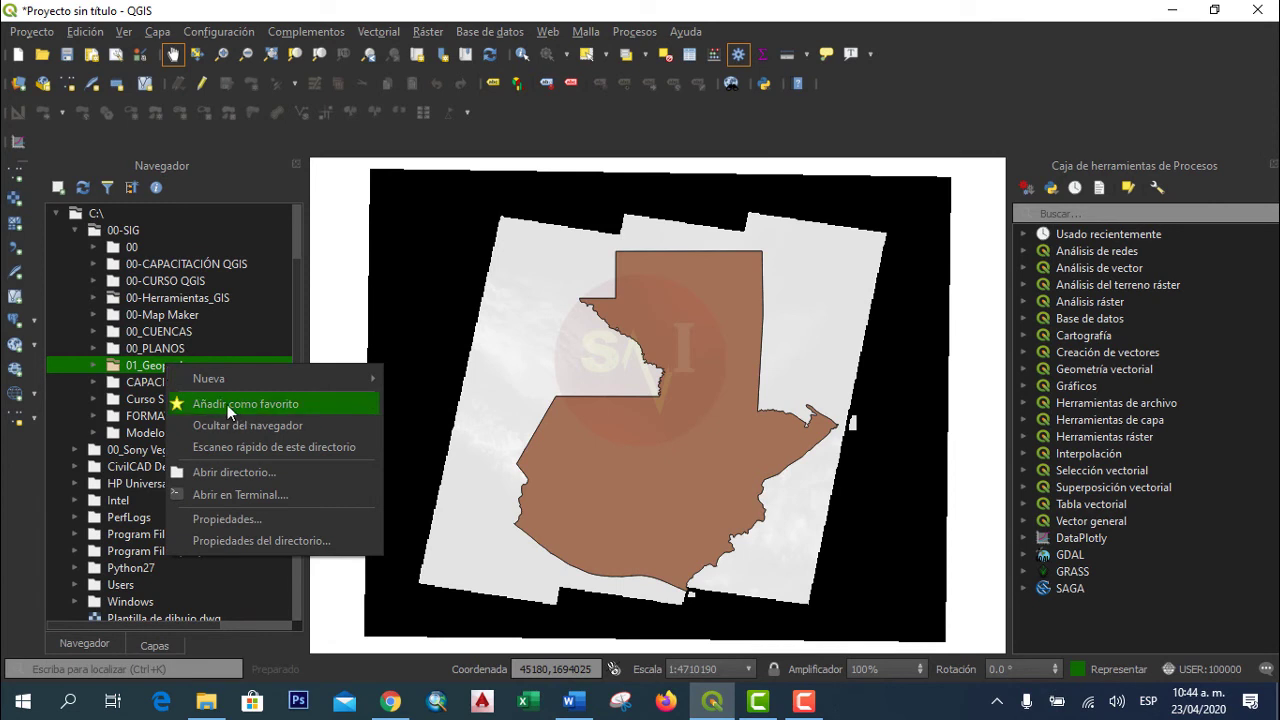
pyautogui.click(189, 404)
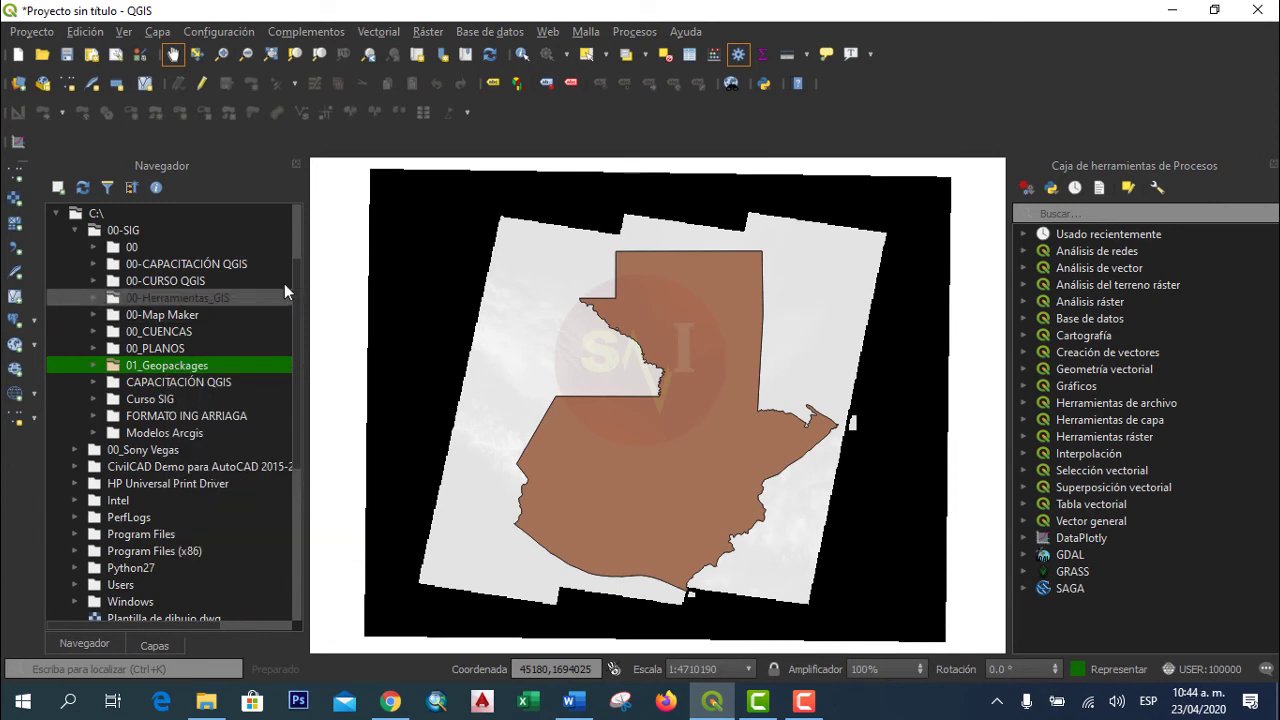
# Expand the 01_Geopackages entry under the favourites to review its contents, and collapse it again.
pyautogui.scroll(2, 293, 285)
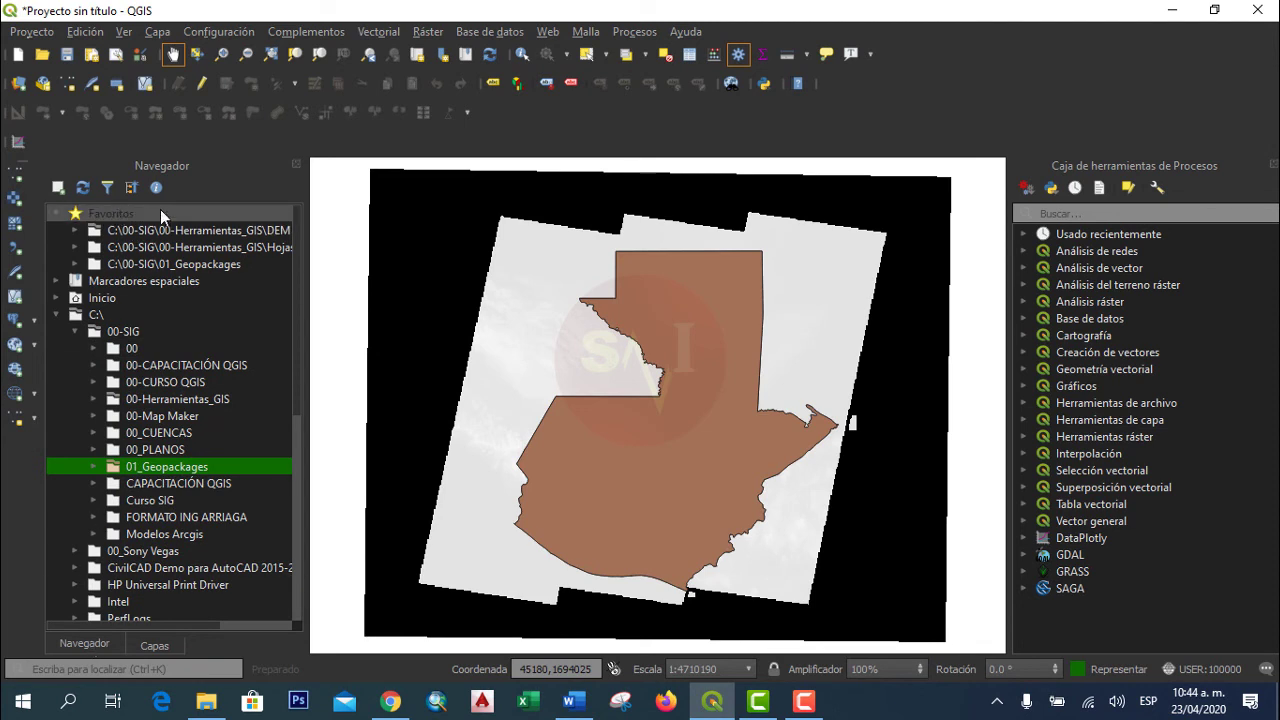
pyautogui.click(190, 265)
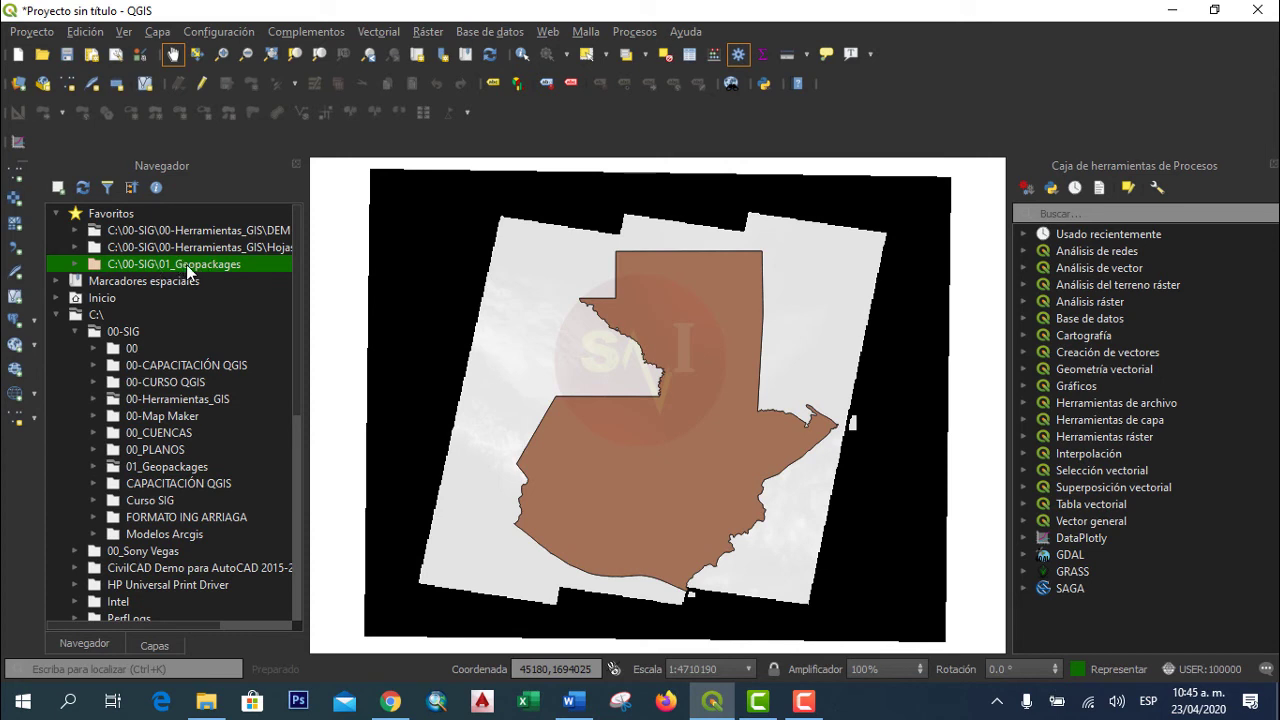
pyautogui.doubleClick(186, 264)
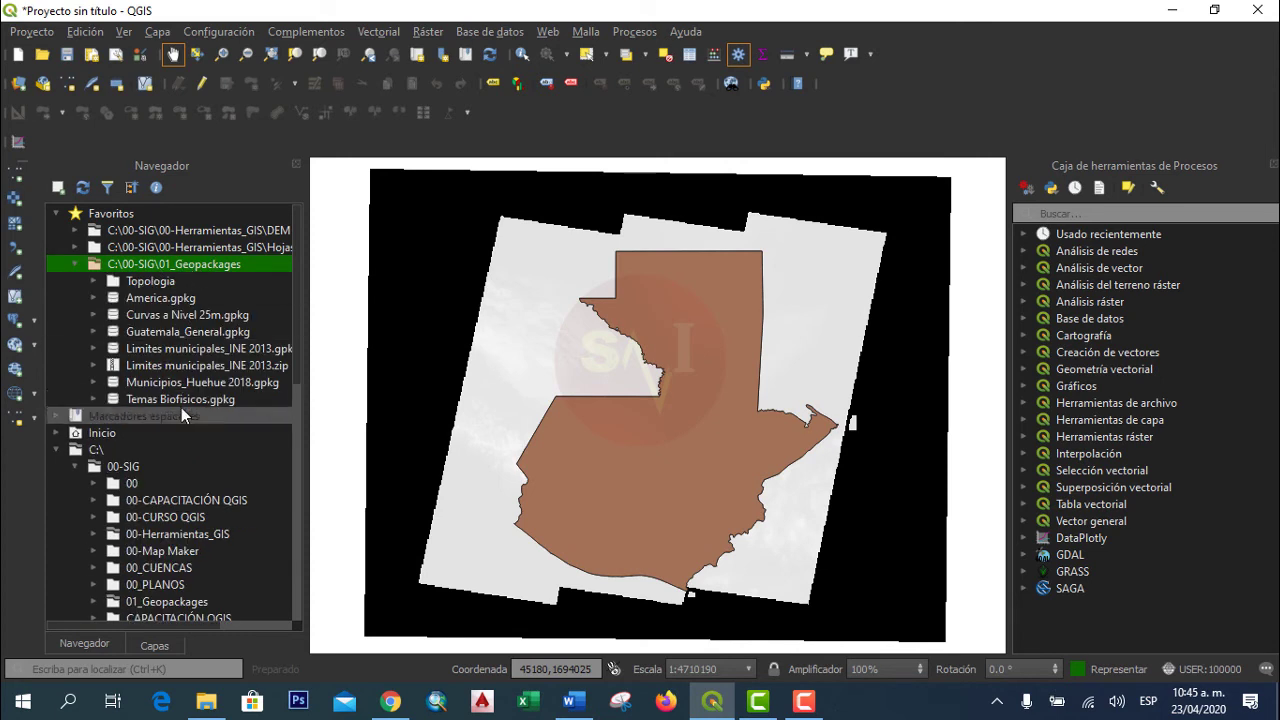
pyautogui.doubleClick(193, 264)
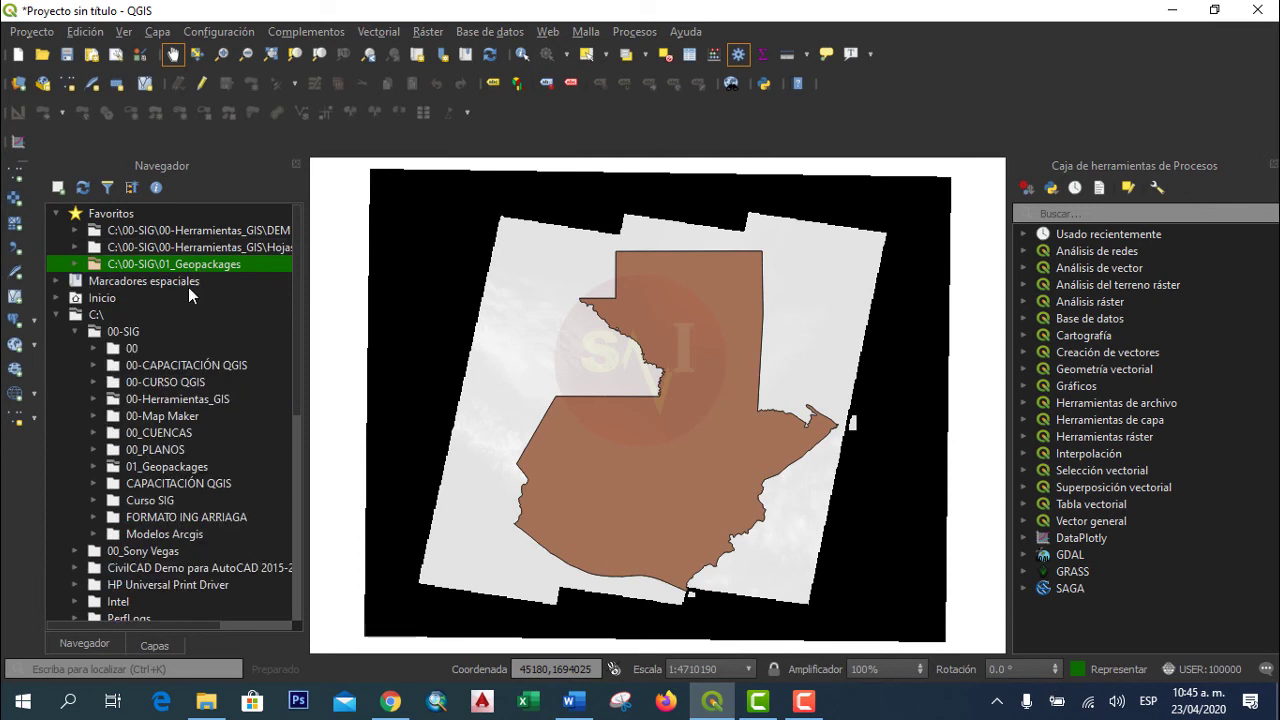
# Add the 00-Herramientas_GIS folder to the favourites and widen the Browser panel to show the full folder paths.
pyautogui.click(195, 381)
pyautogui.click(200, 399)
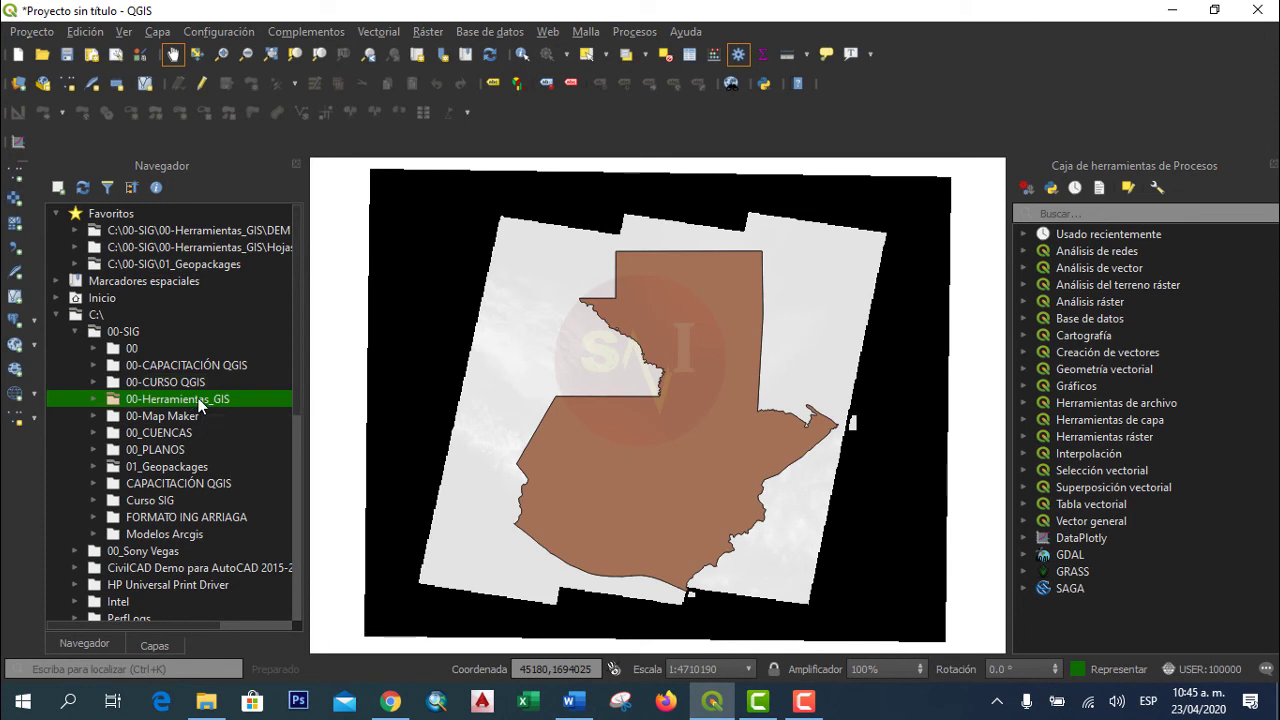
pyautogui.rightClick(198, 398)
pyautogui.click(262, 437)
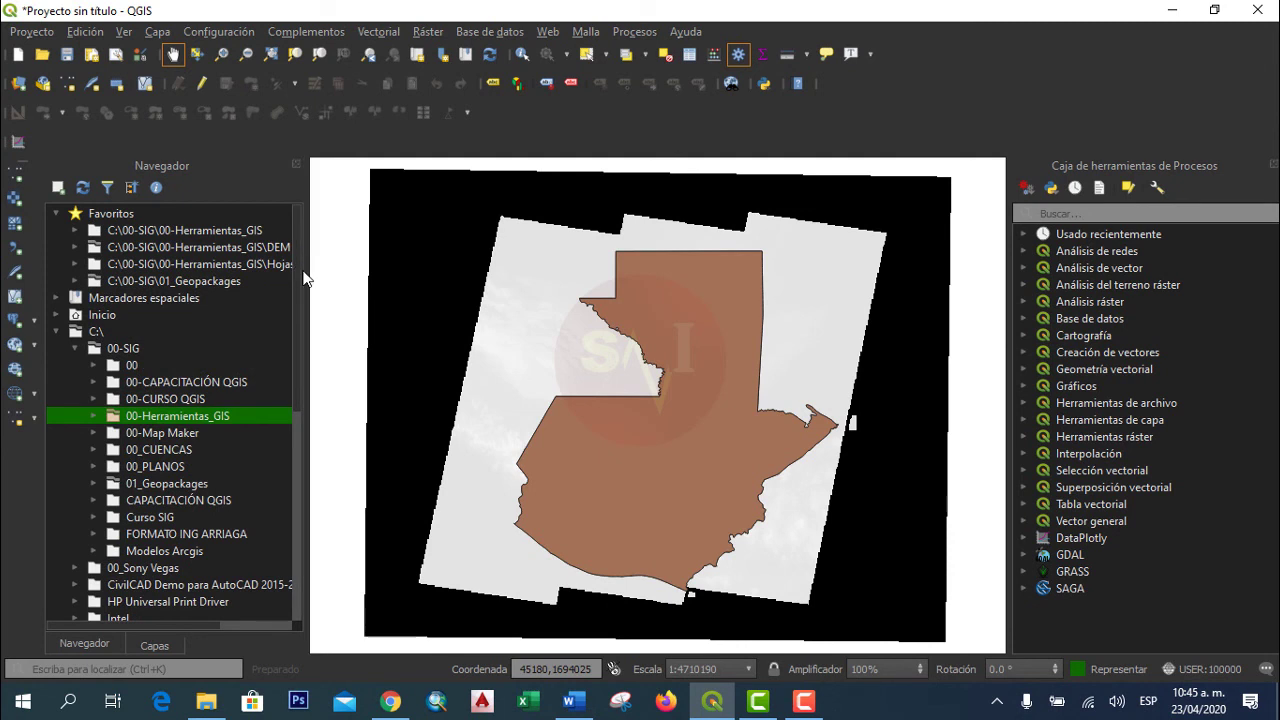
pyautogui.moveTo(303, 275); pyautogui.dragTo(365, 269)
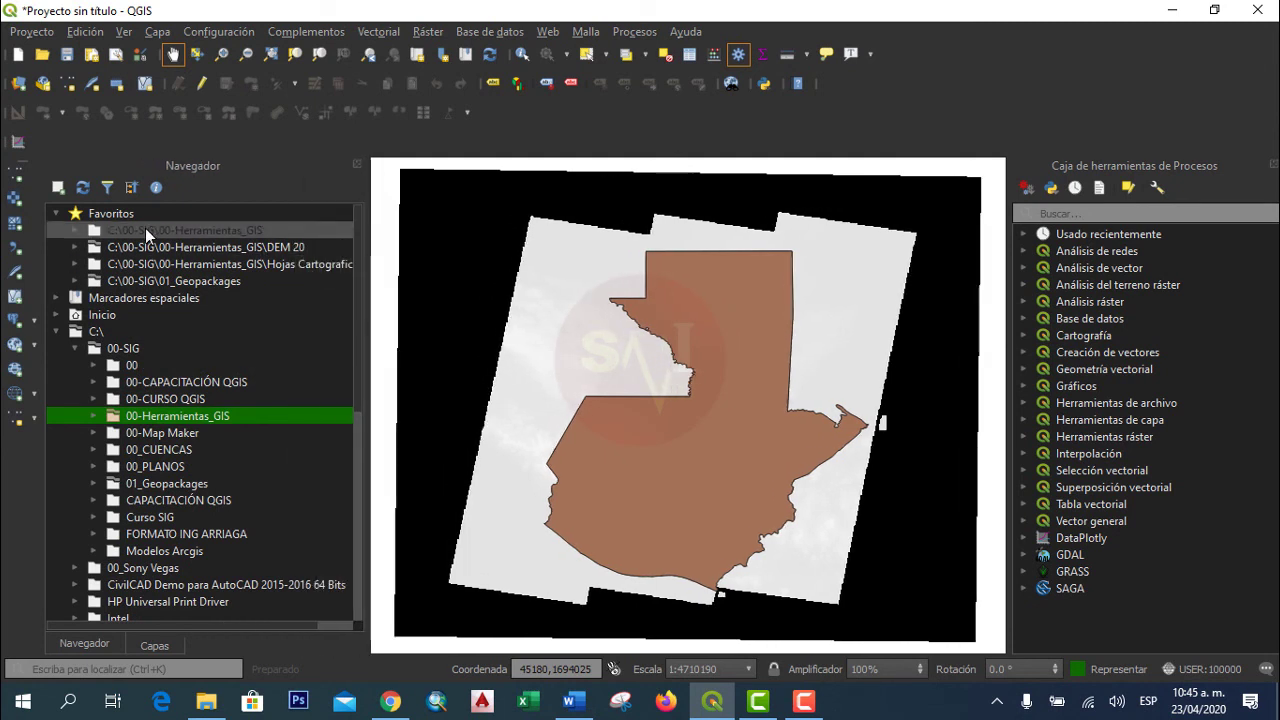
# Expand the 00-Herramientas_GIS favourite, add 18621_01_ORT_RGB.ecw from Ortofotos Jacal to the map, and check it in the layer list.
pyautogui.doubleClick(211, 233)
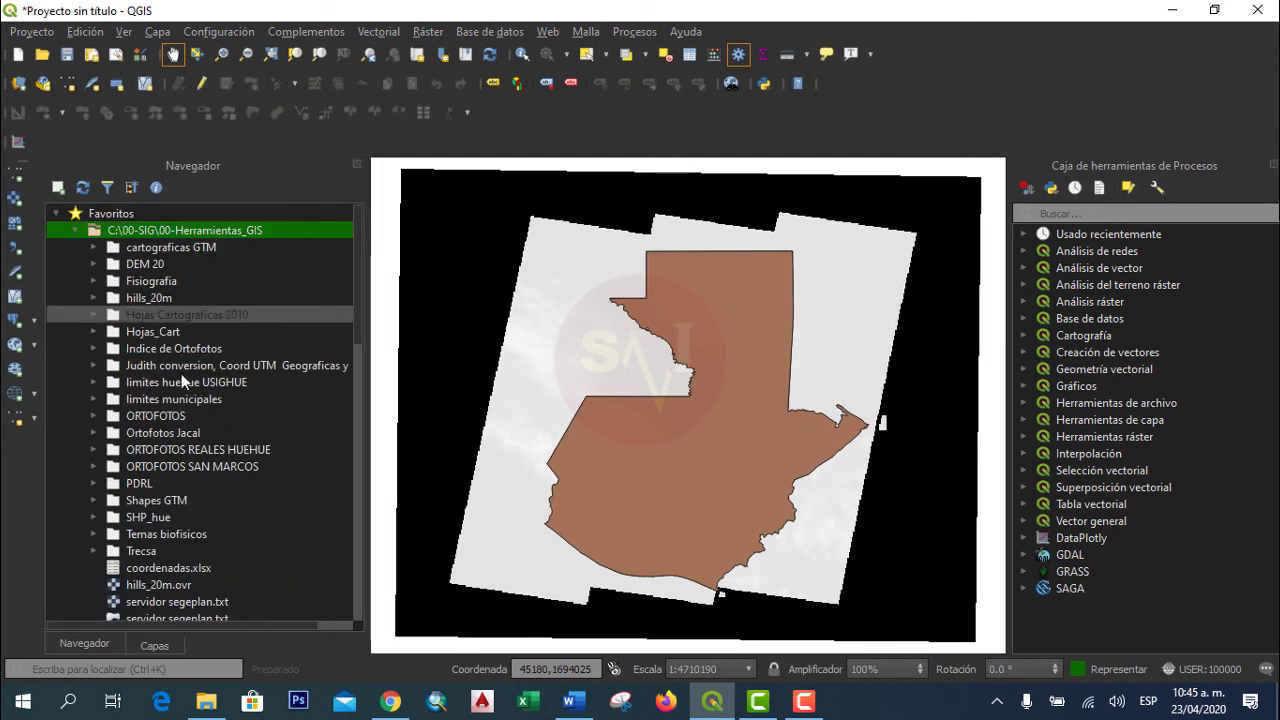
pyautogui.doubleClick(161, 418)
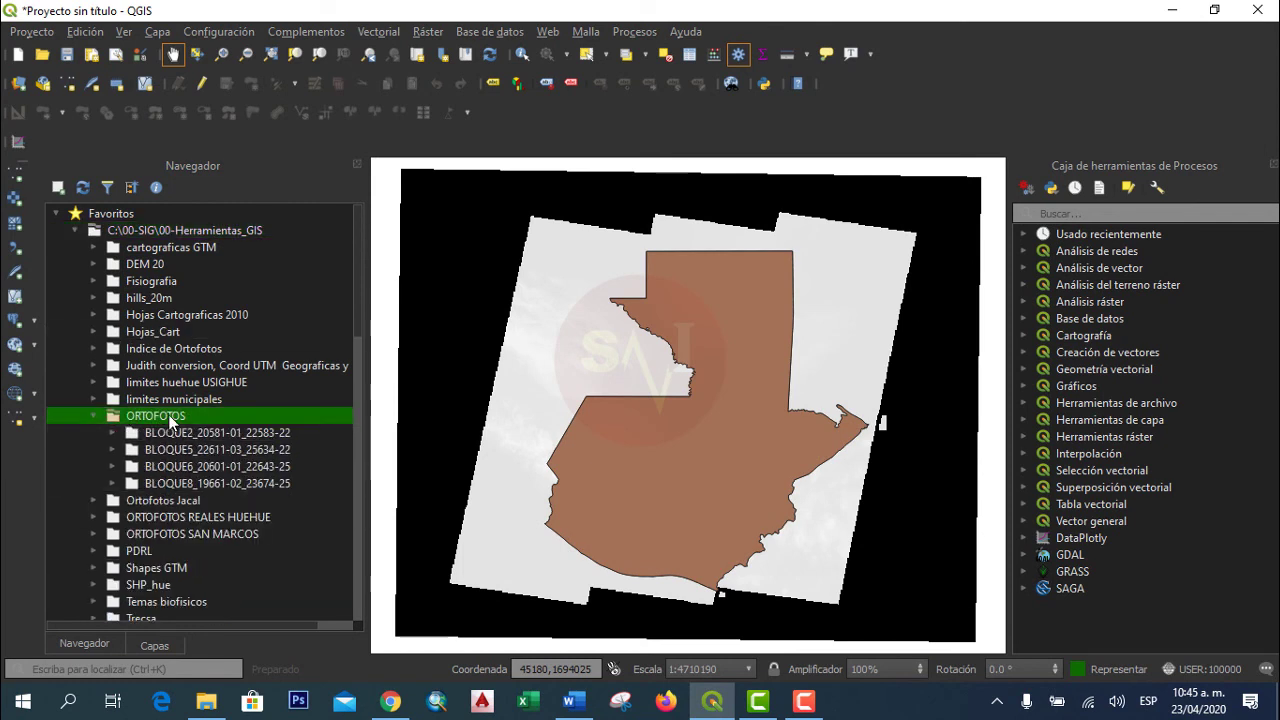
pyautogui.doubleClick(170, 418)
pyautogui.doubleClick(165, 432)
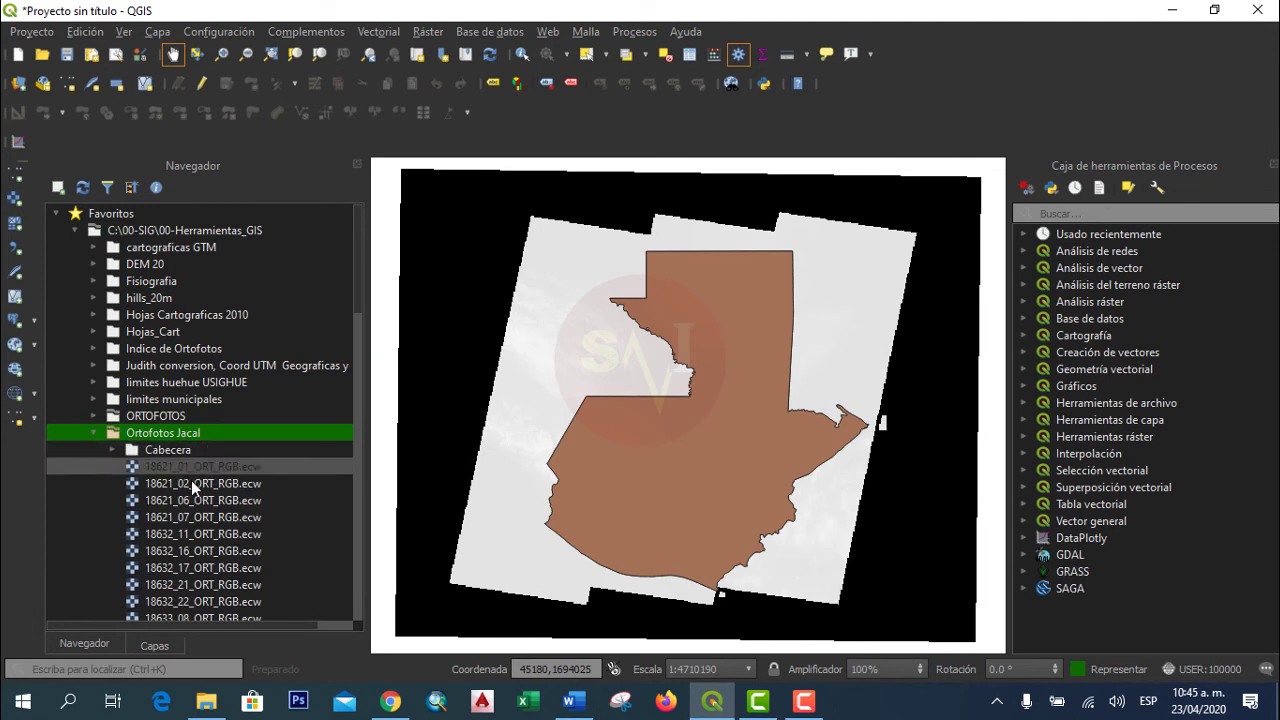
pyautogui.doubleClick(187, 469)
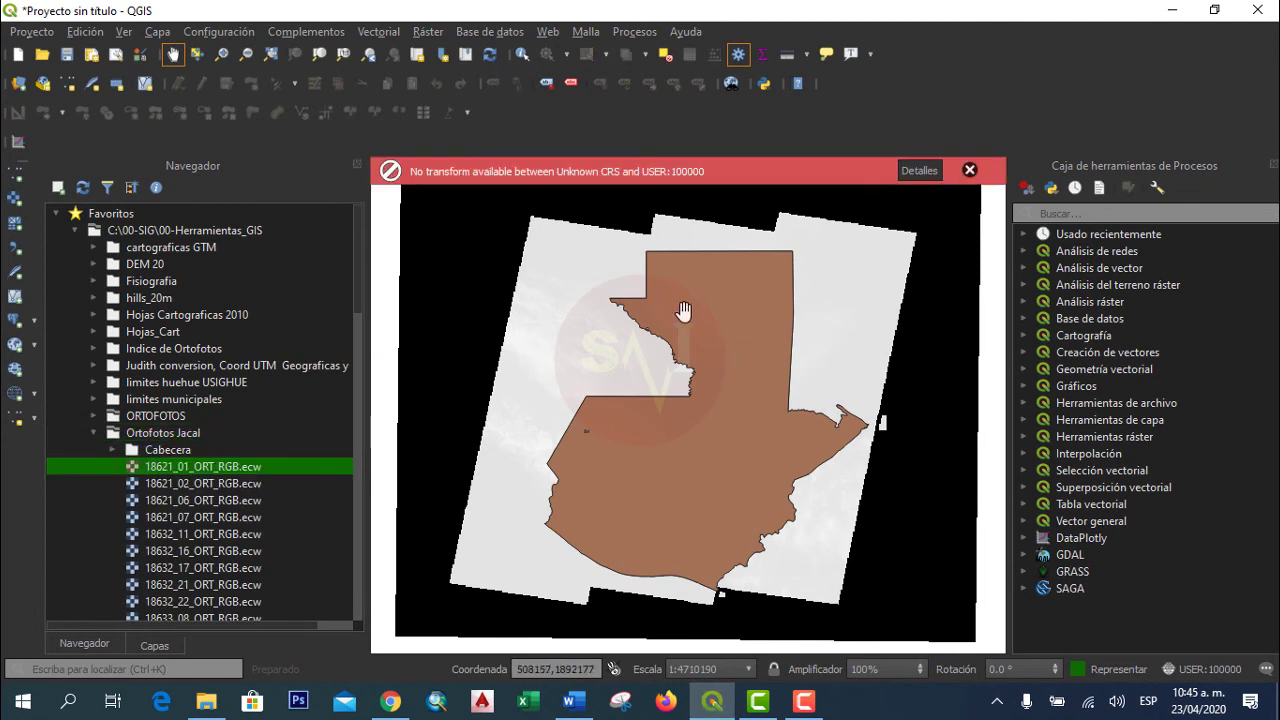
pyautogui.click(969, 170)
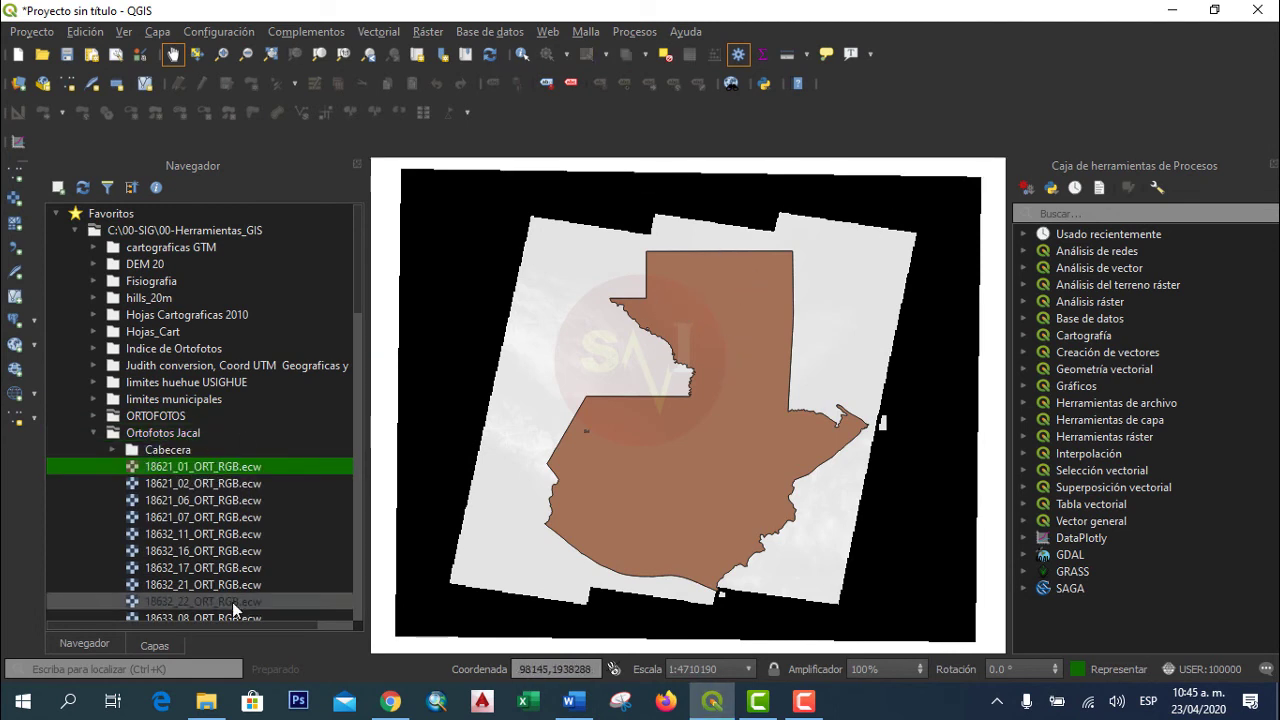
pyautogui.click(155, 645)
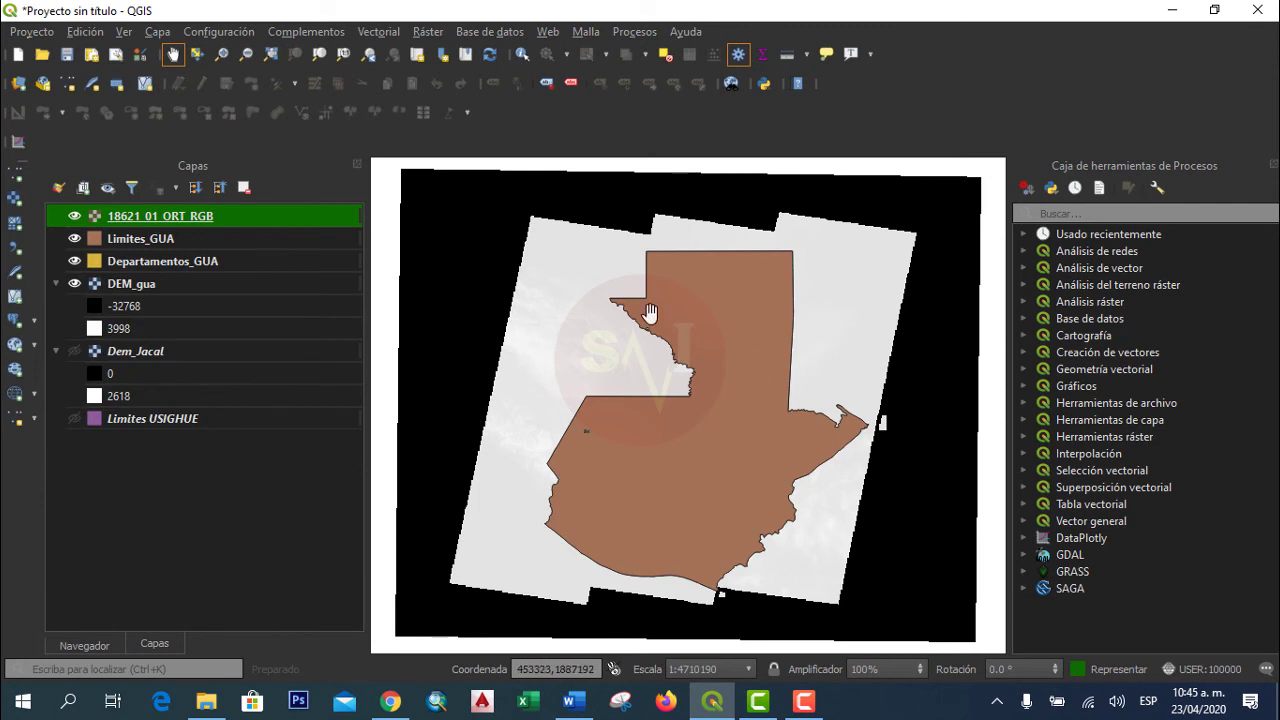
pyautogui.click(96, 640)
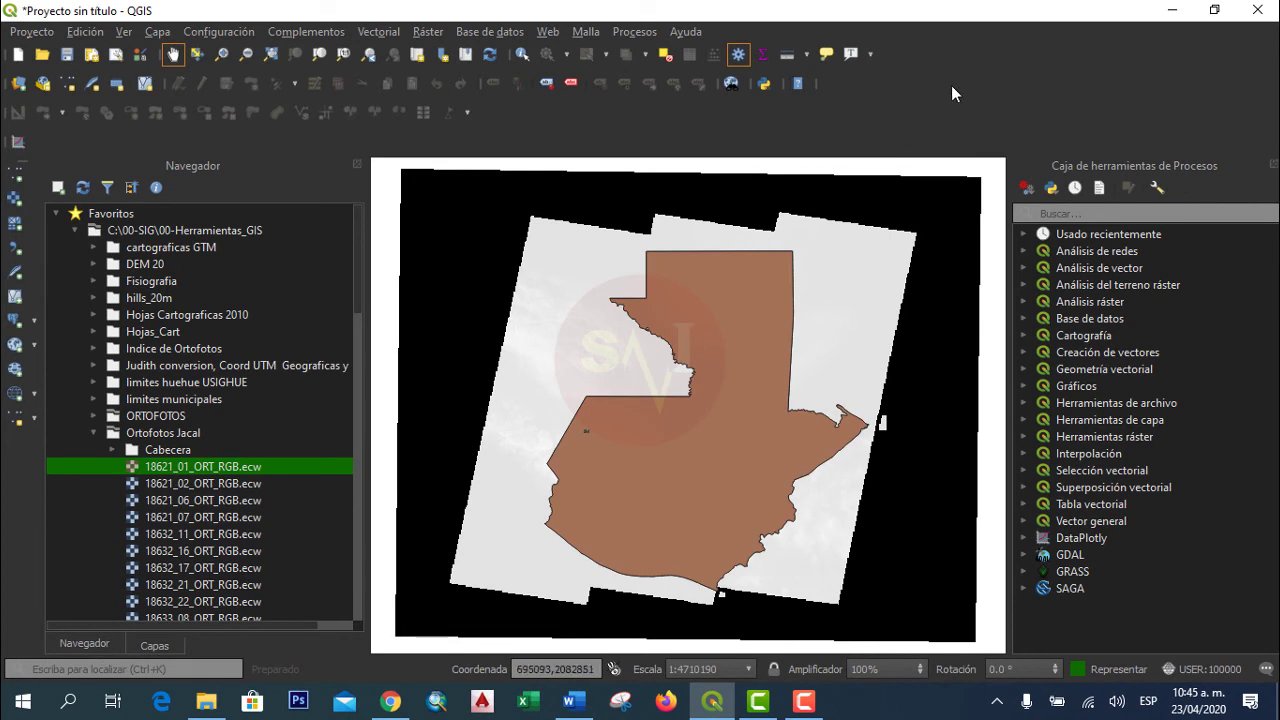
# Show the second Browser panel, stack it as a tab with the existing Browser and Layers panels, and check each tab.
pyautogui.rightClick(1061, 61)
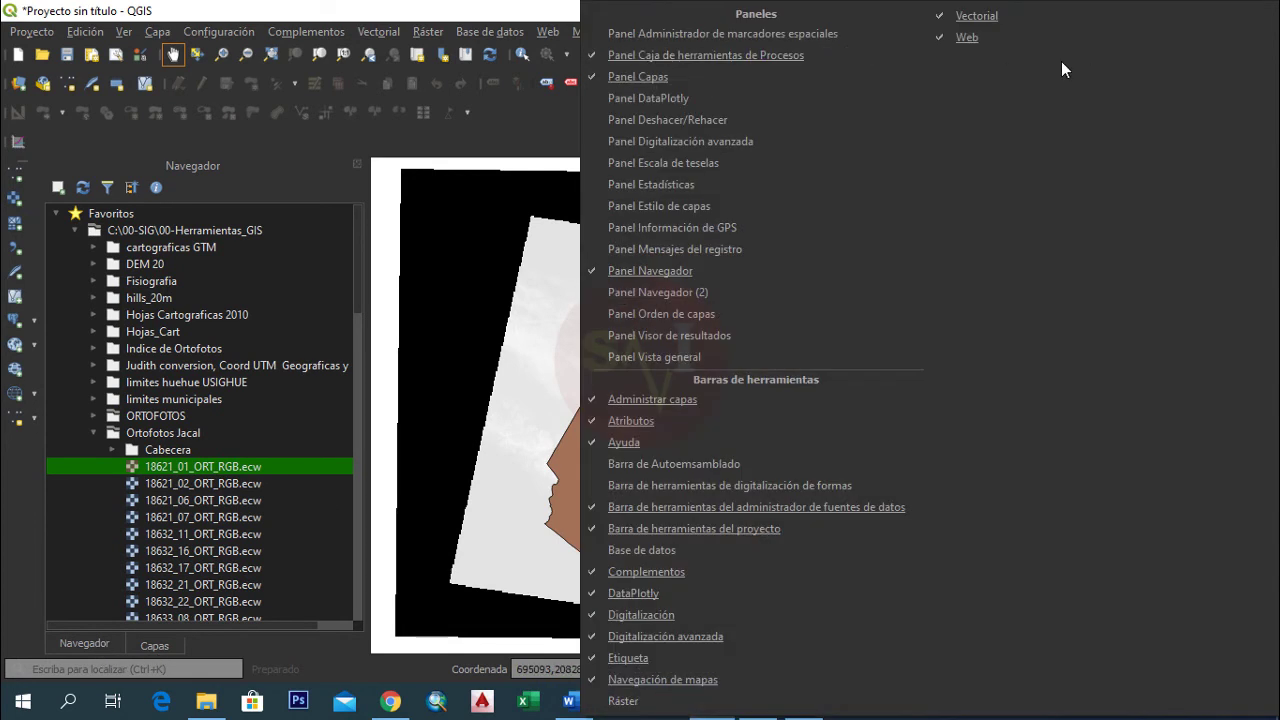
pyautogui.click(680, 292)
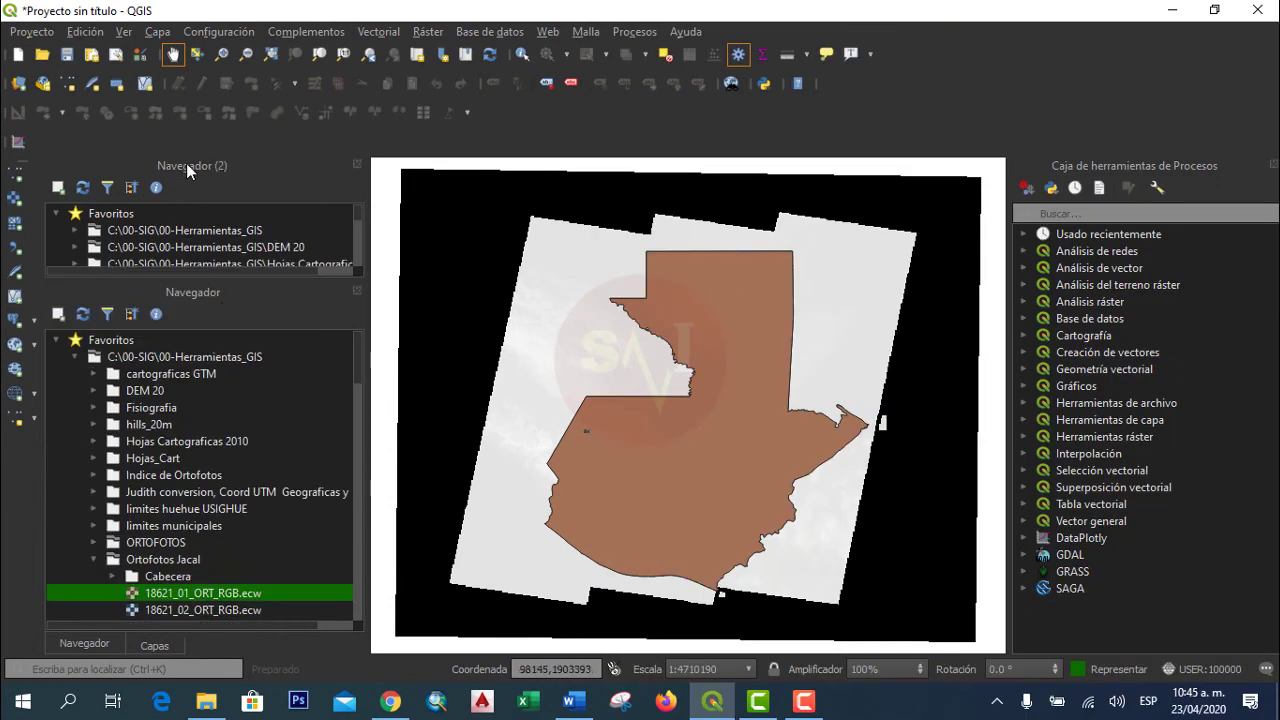
pyautogui.moveTo(190, 160); pyautogui.dragTo(207, 419)
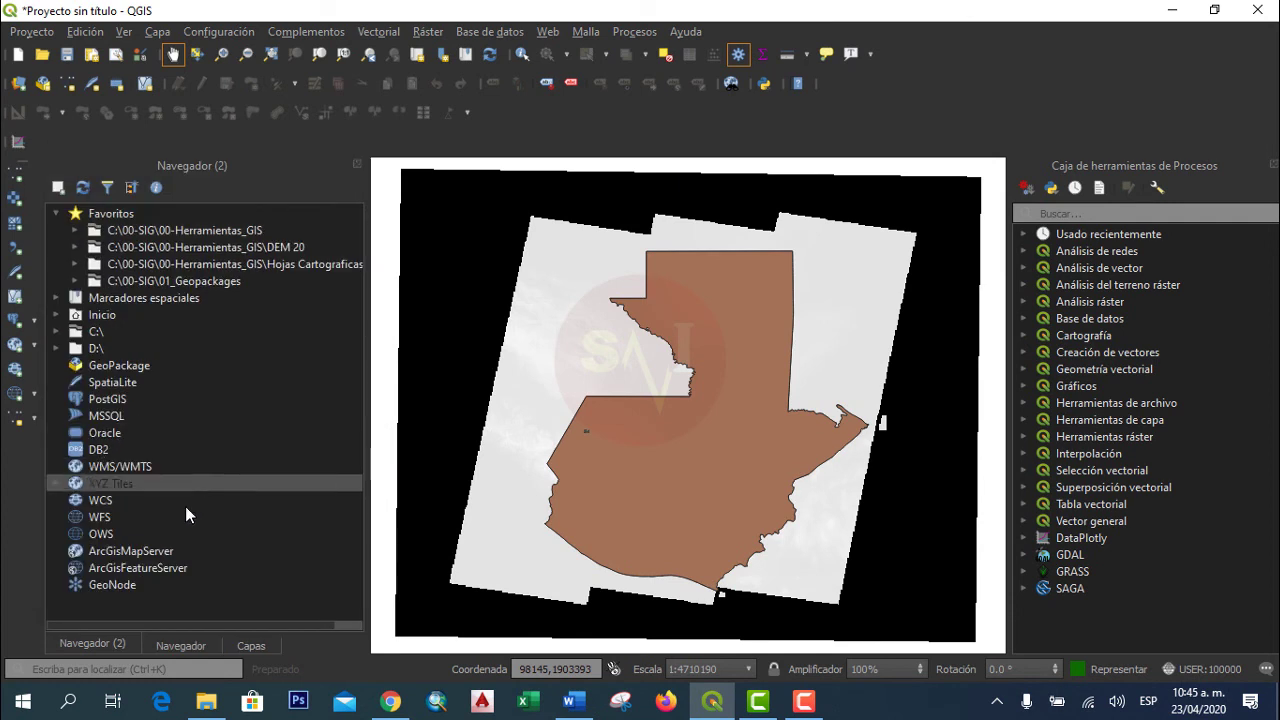
pyautogui.click(182, 647)
pyautogui.click(240, 647)
pyautogui.click(186, 647)
pyautogui.click(94, 645)
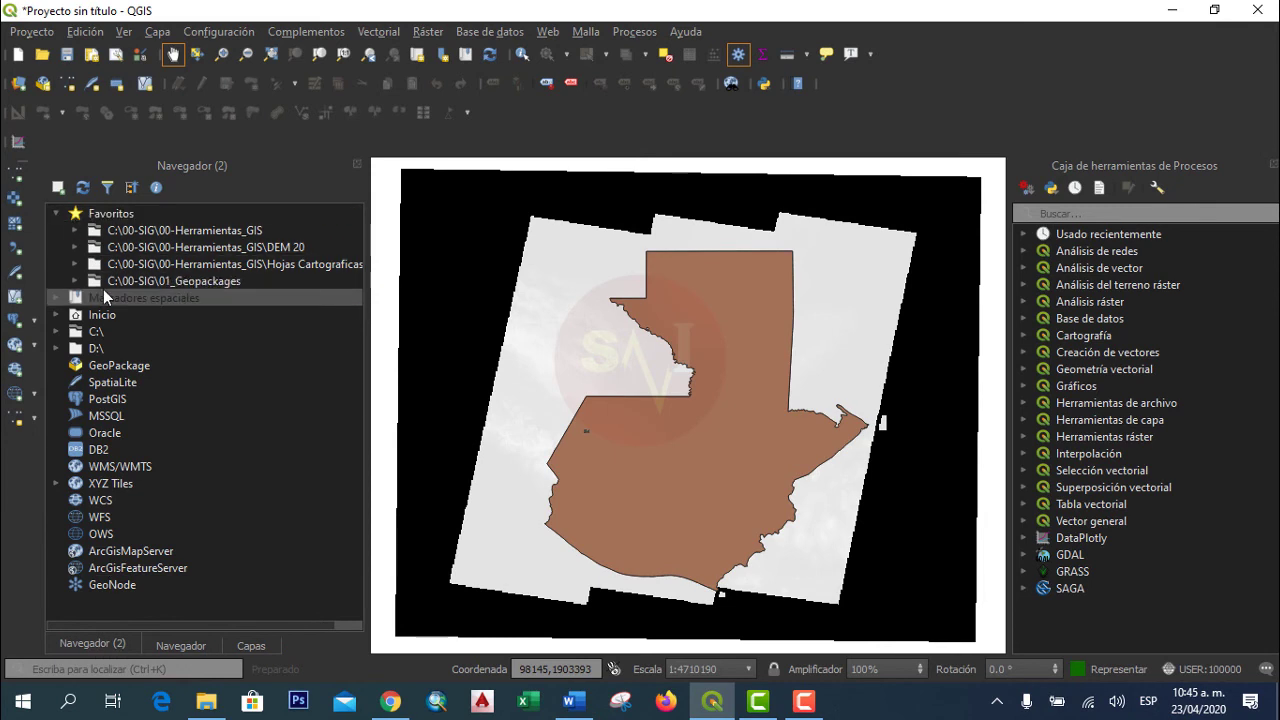
# Expand the C:\ drive and its 00-SIG folder in the second Browser panel, and collapse both again.
pyautogui.click(60, 329)
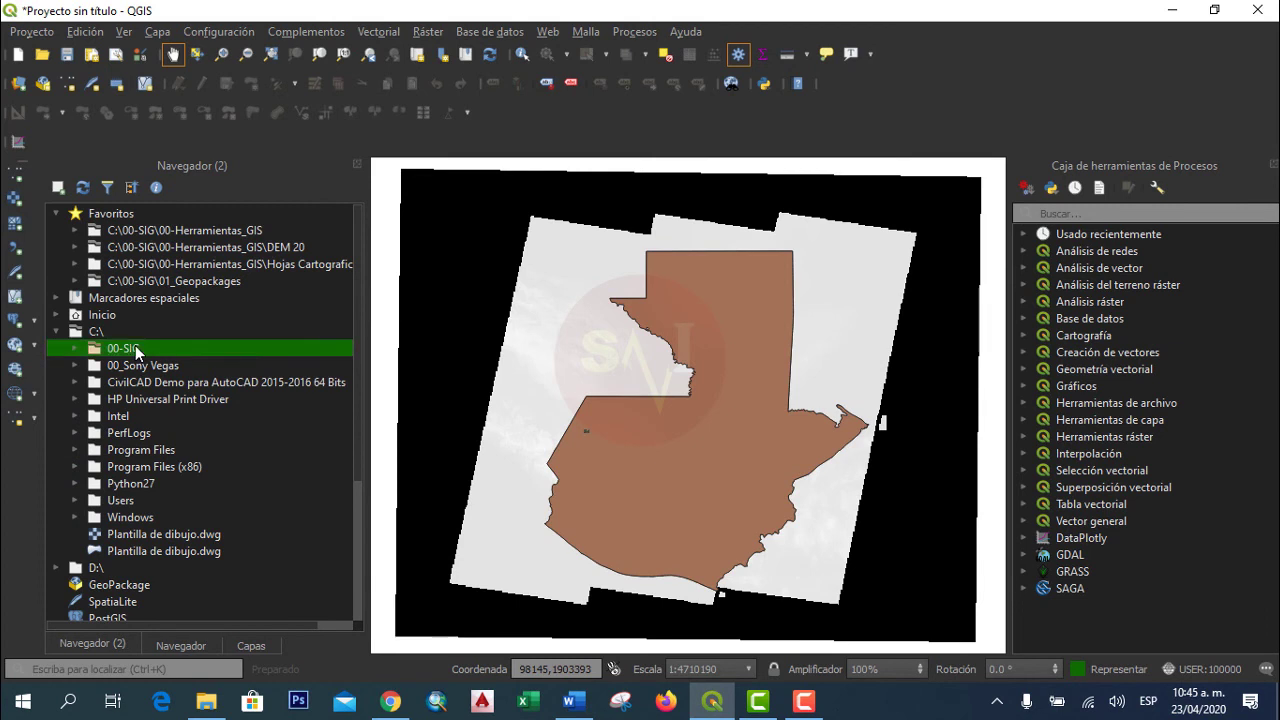
pyautogui.doubleClick(135, 347)
pyautogui.click(75, 348)
pyautogui.click(56, 331)
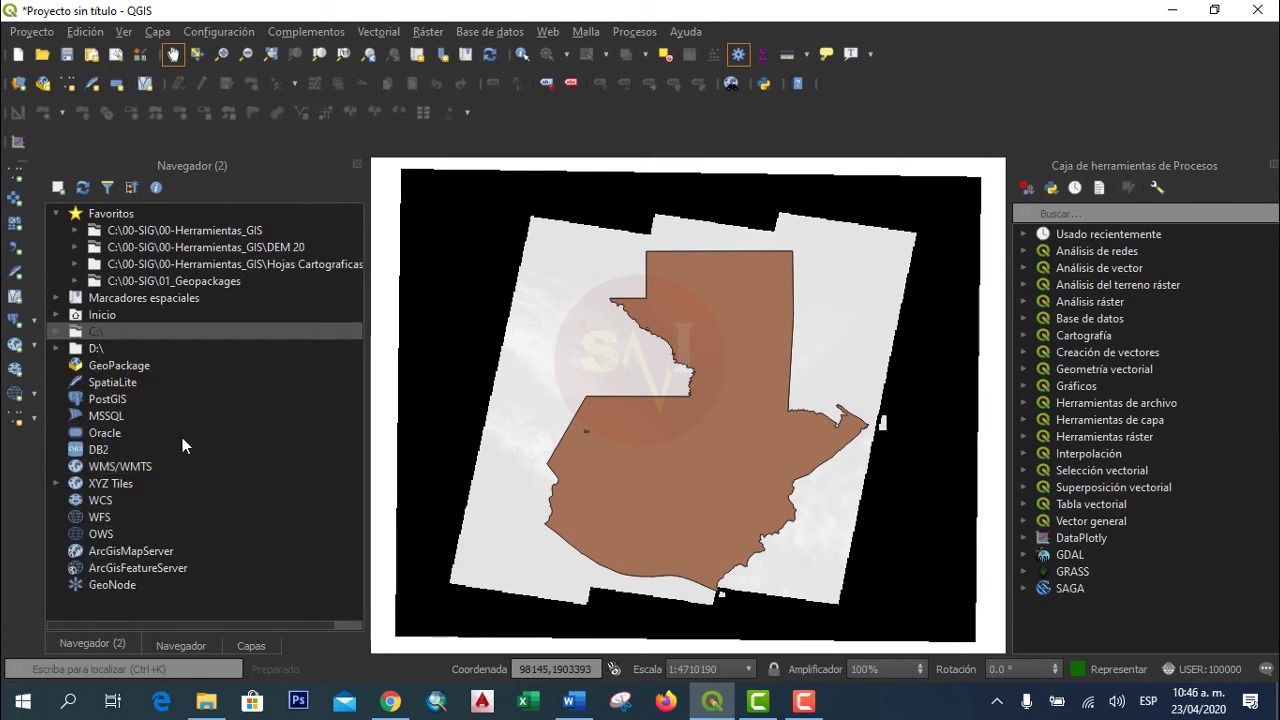
# Compare the two Browser panels, collapse the Ortofotos Jacal folder in the first one, and return to the second.
pyautogui.click(185, 644)
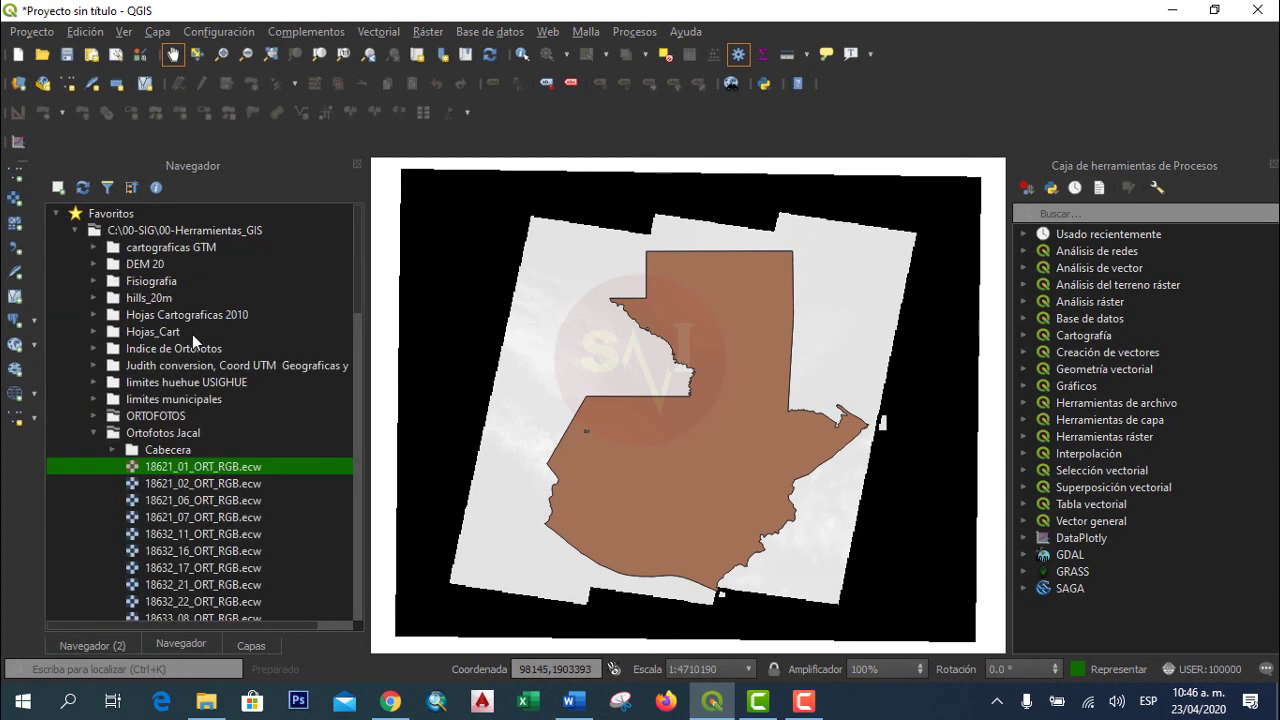
pyautogui.click(93, 645)
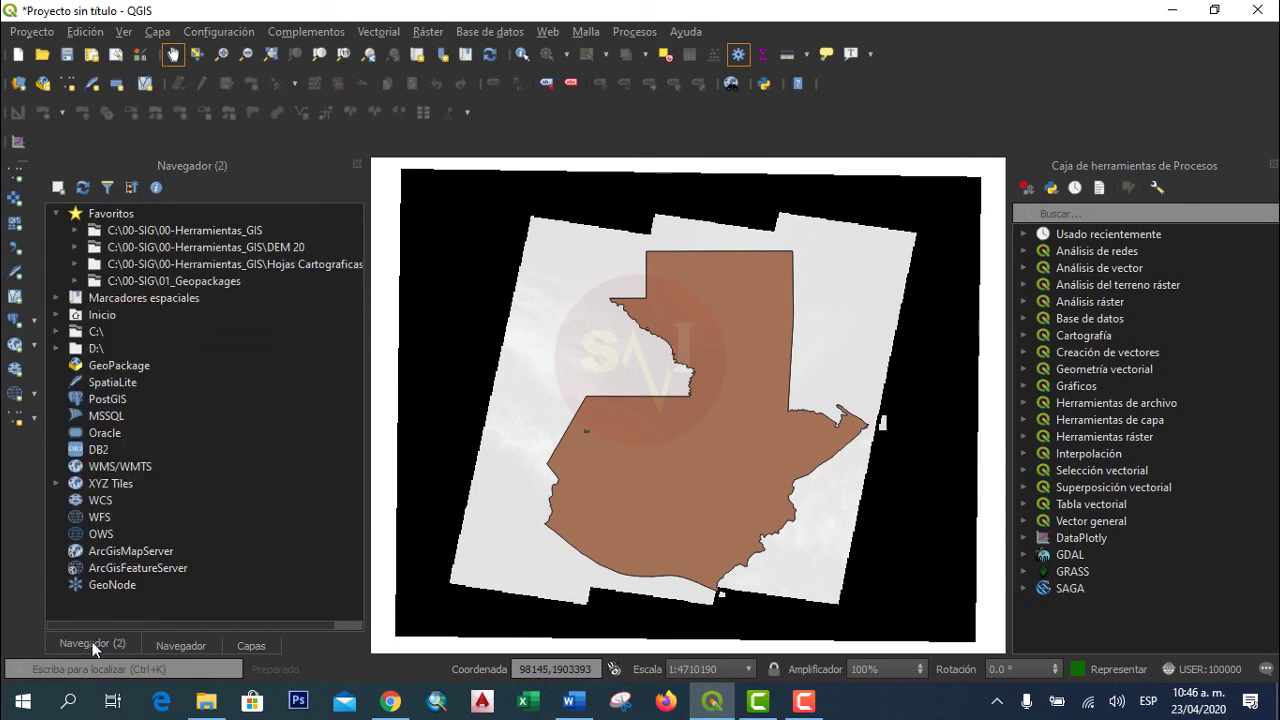
pyautogui.click(167, 647)
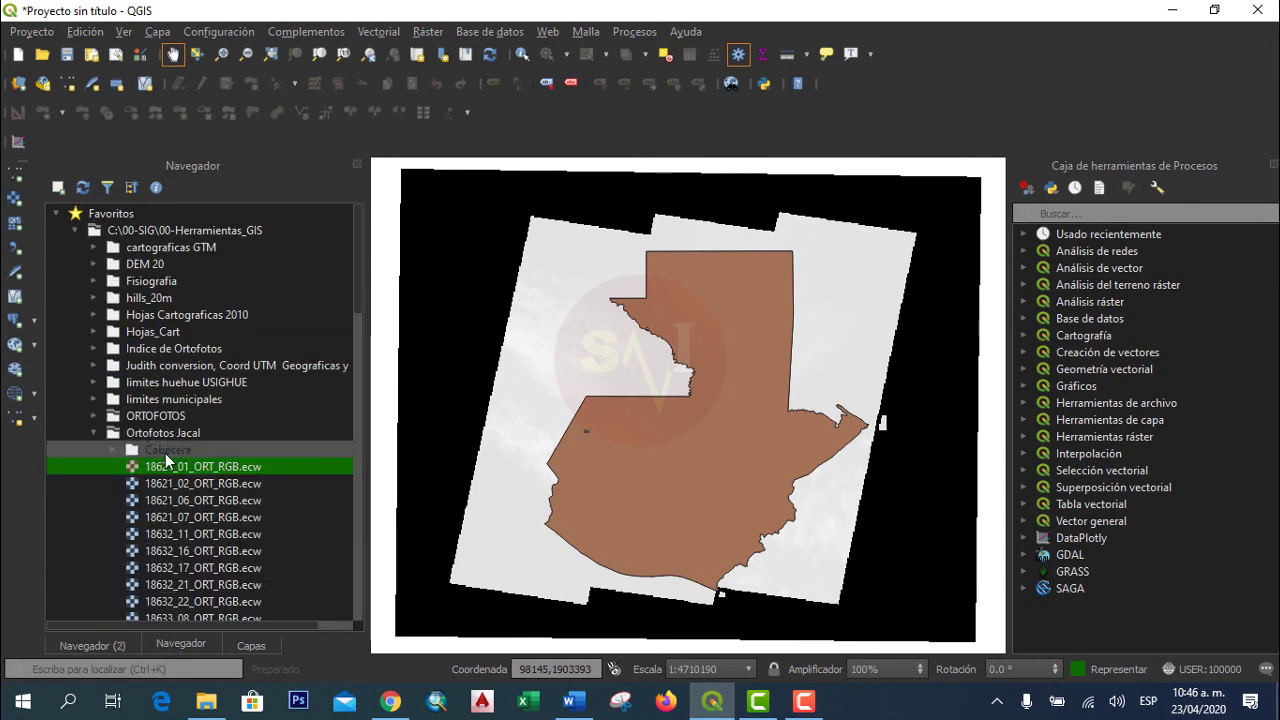
pyautogui.click(92, 433)
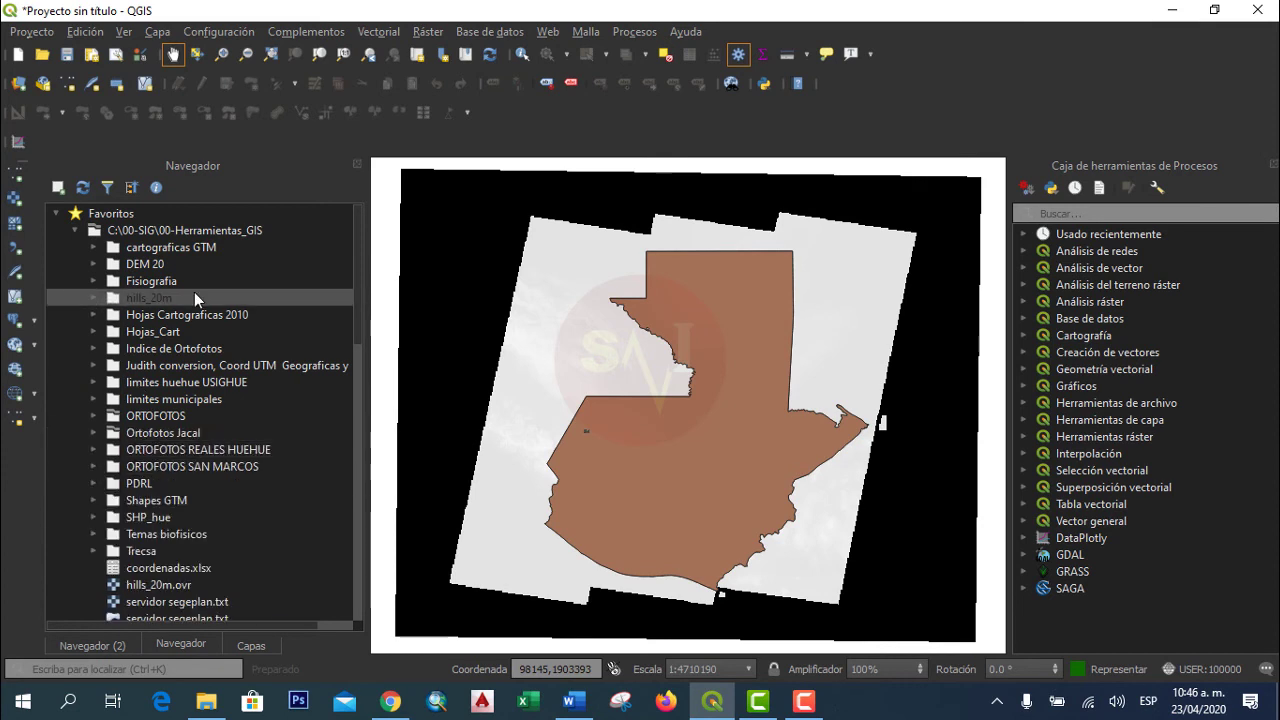
pyautogui.click(98, 645)
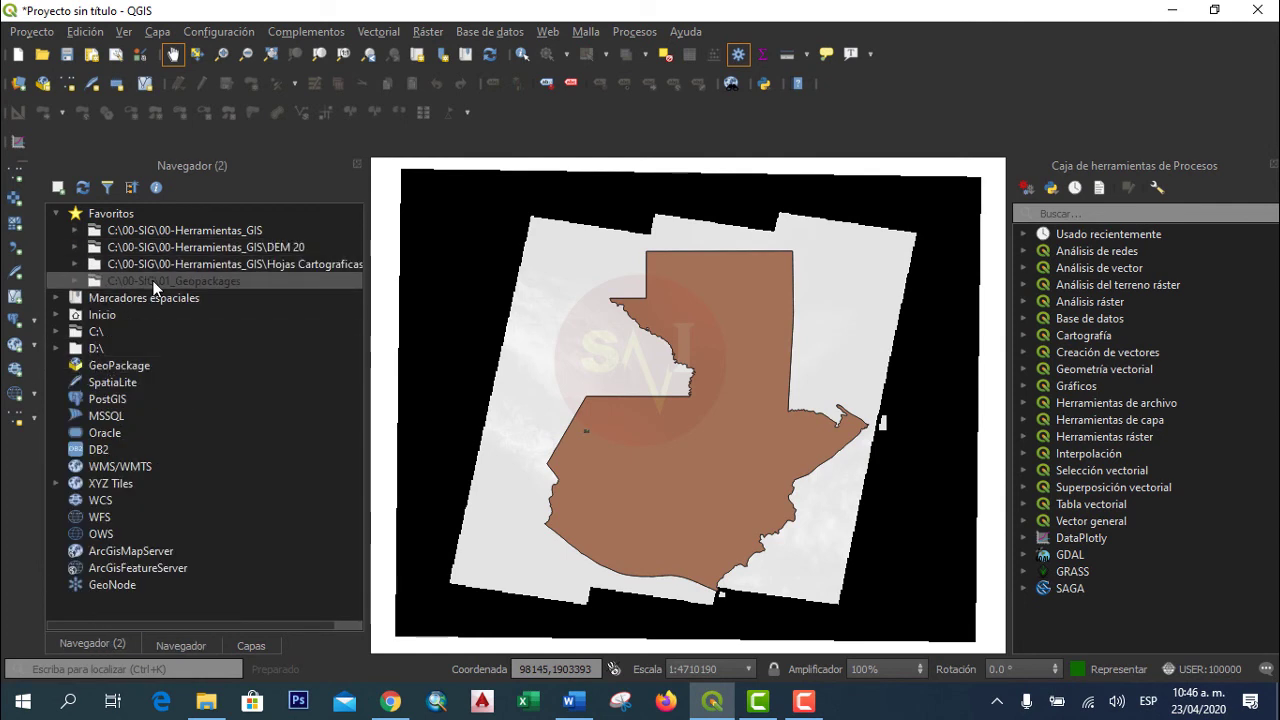
# Expand C:\, 00-SIG and 00-CURSO QGIS in the second Browser panel, and review the new-item options for the Geopackages folder.
pyautogui.click(56, 331)
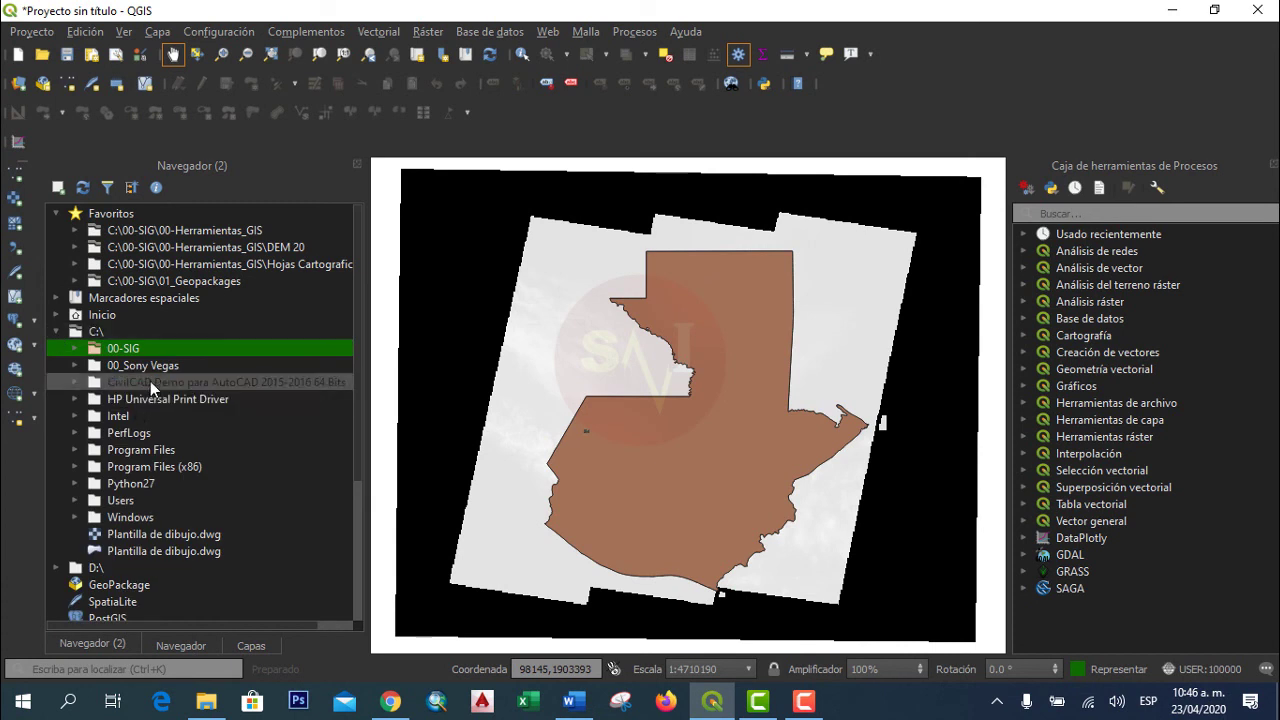
pyautogui.doubleClick(140, 348)
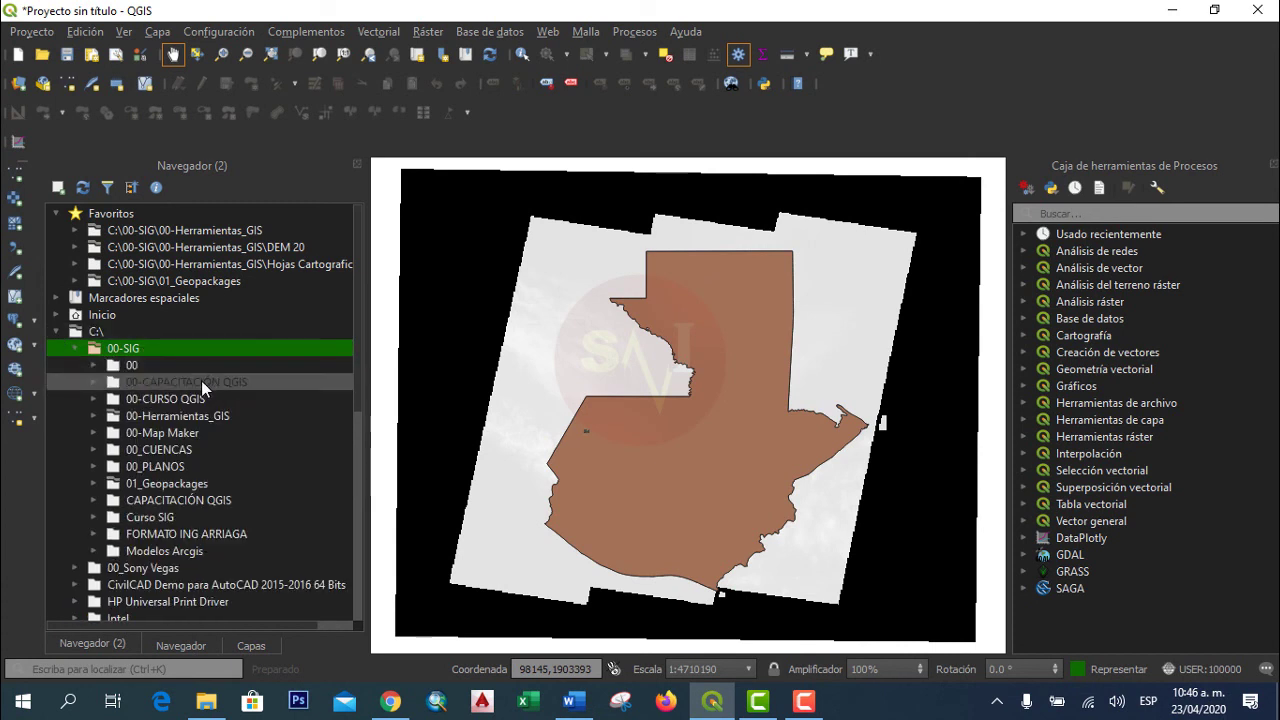
pyautogui.doubleClick(185, 400)
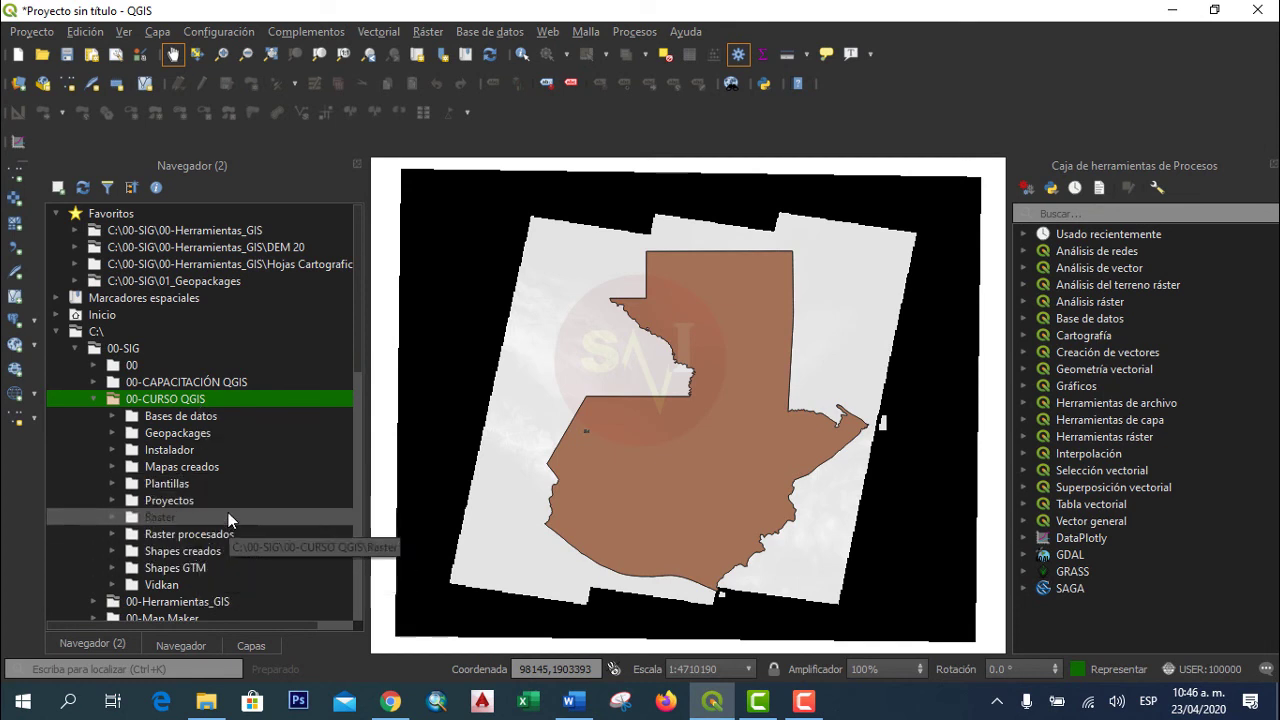
pyautogui.click(195, 432)
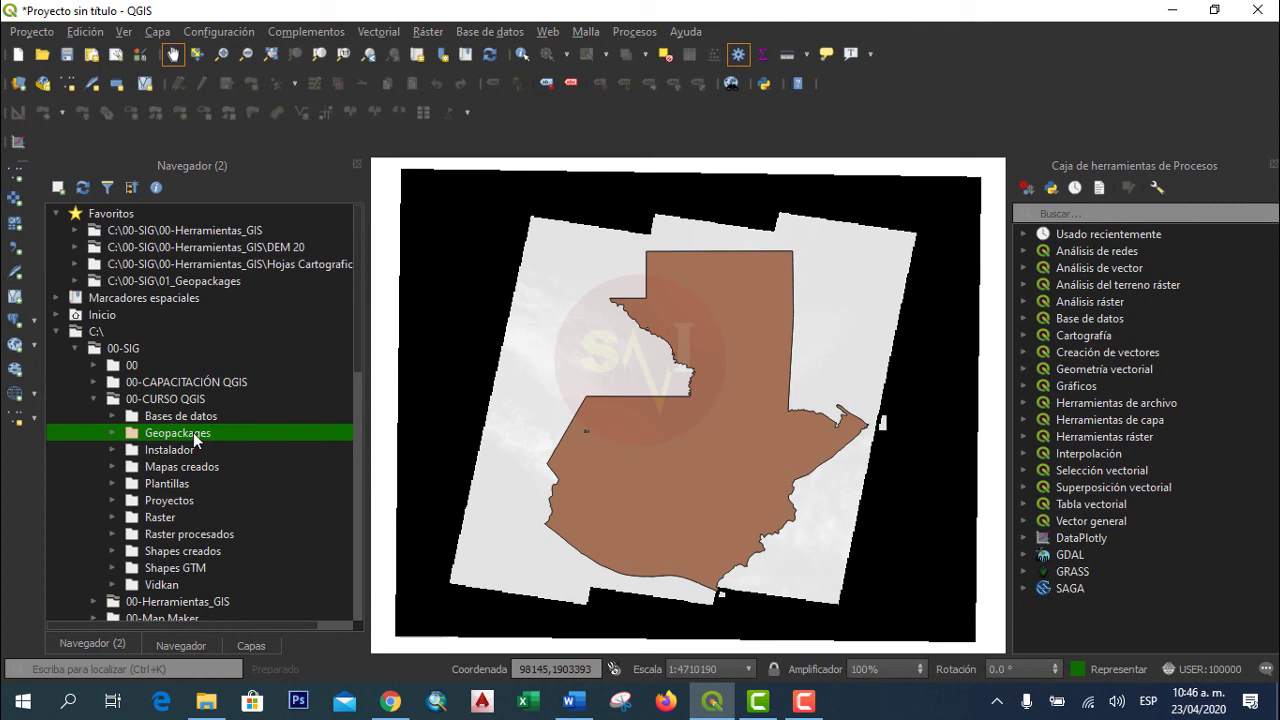
pyautogui.rightClick(193, 432)
pyautogui.moveTo(274, 442)
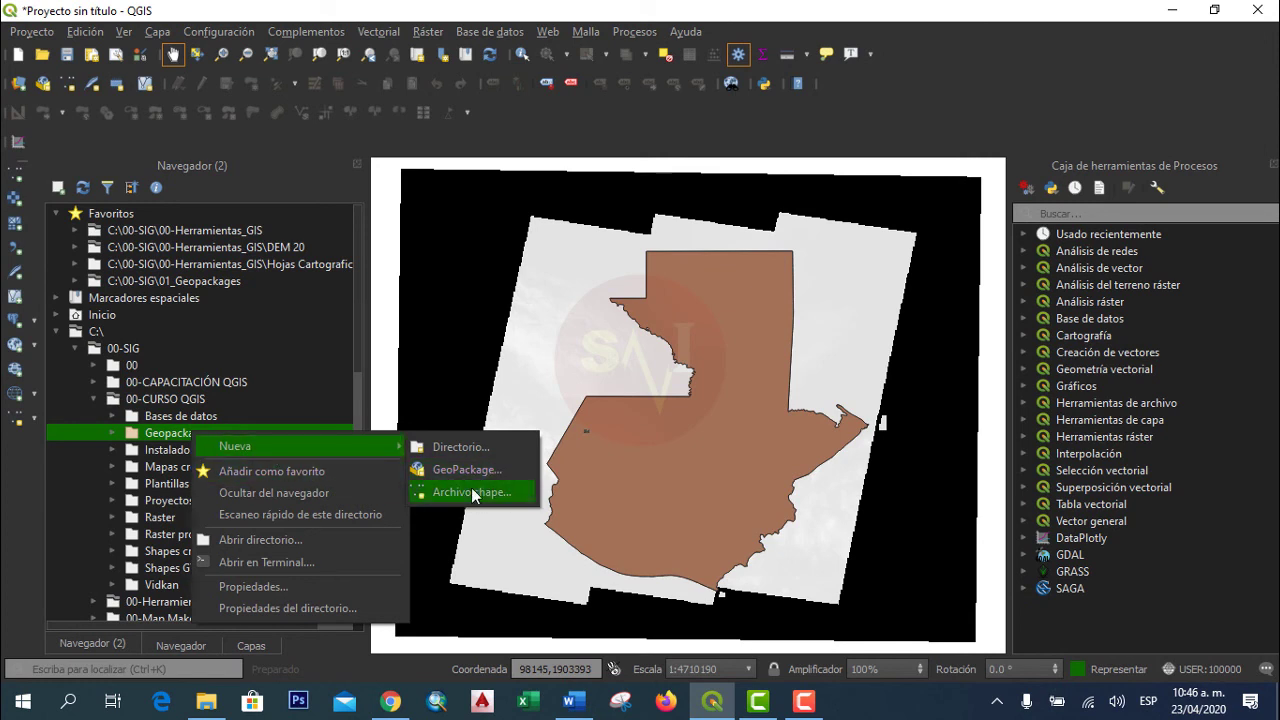
pyautogui.click(167, 441)
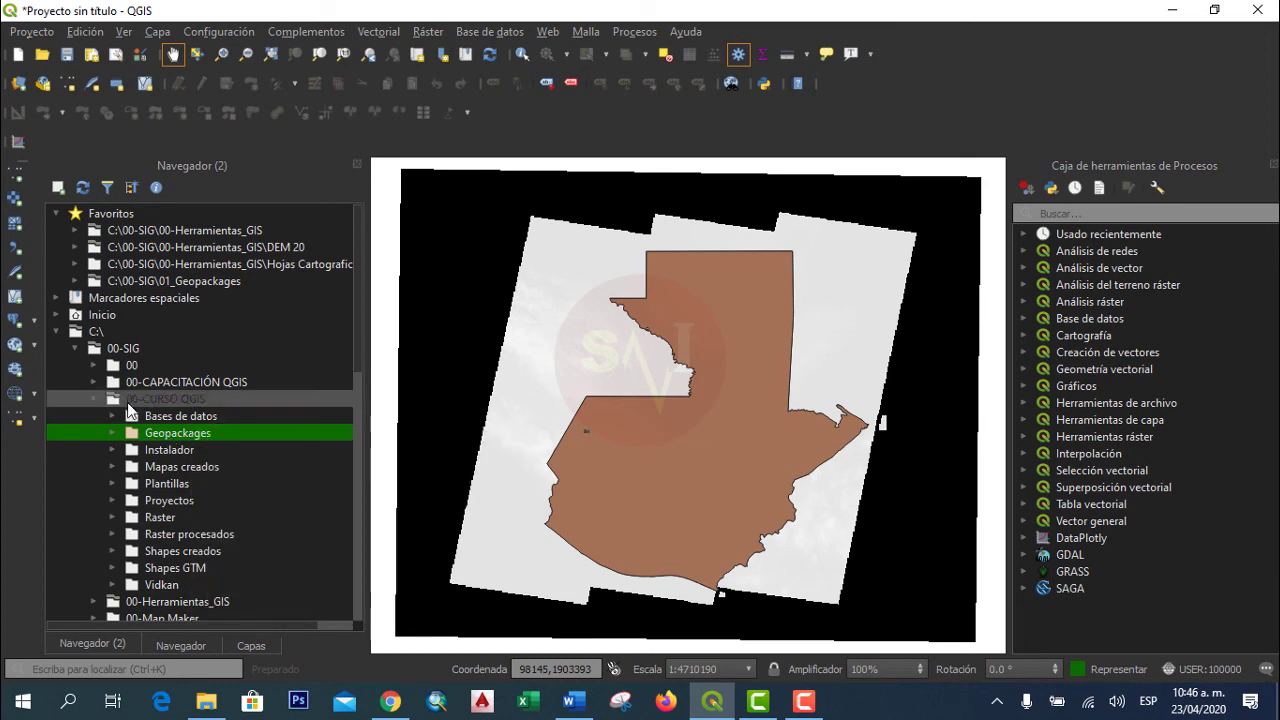
# Return to the layer list and review which panels and toolbars are enabled, without changing them.
pyautogui.click(258, 647)
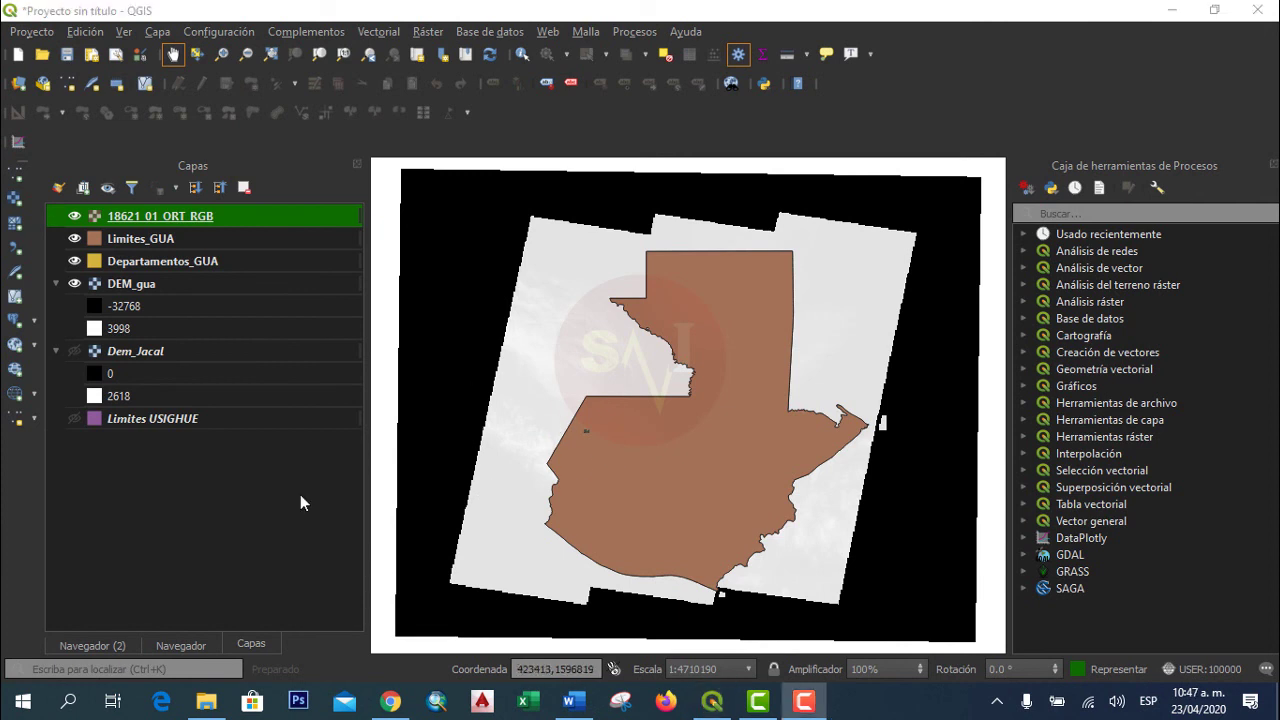
pyautogui.click(174, 501)
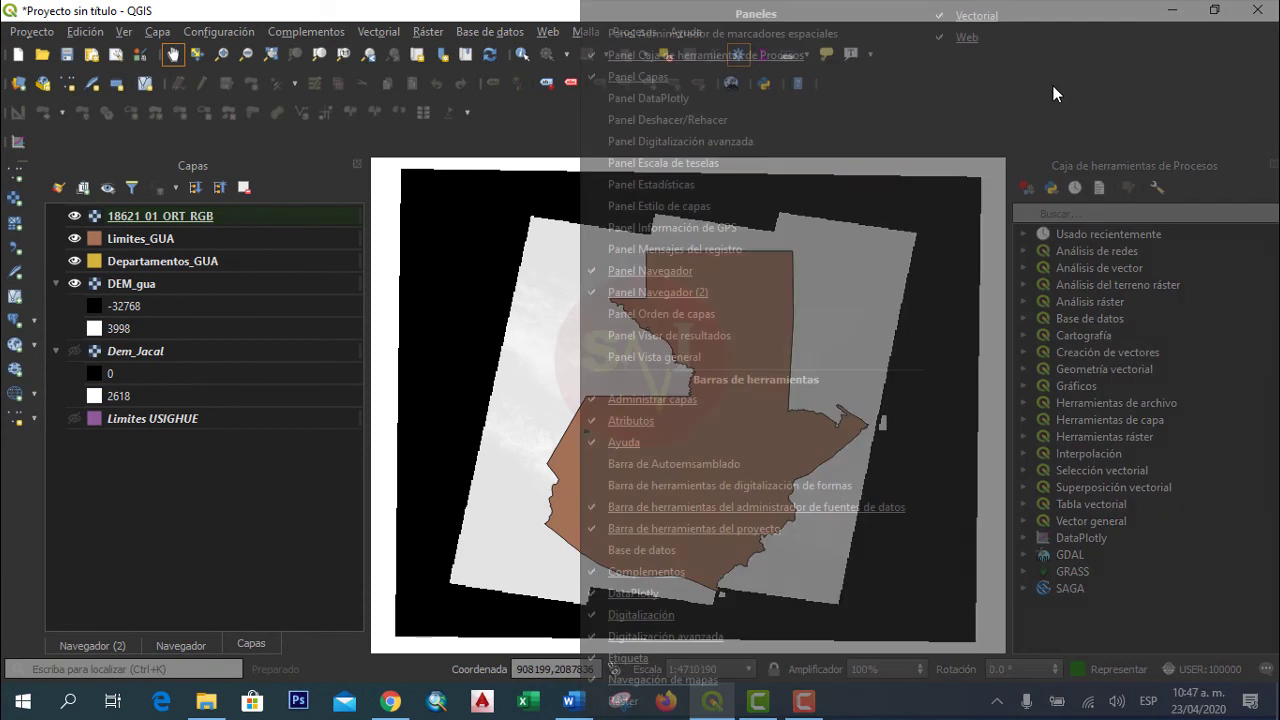
pyautogui.rightClick(1053, 89)
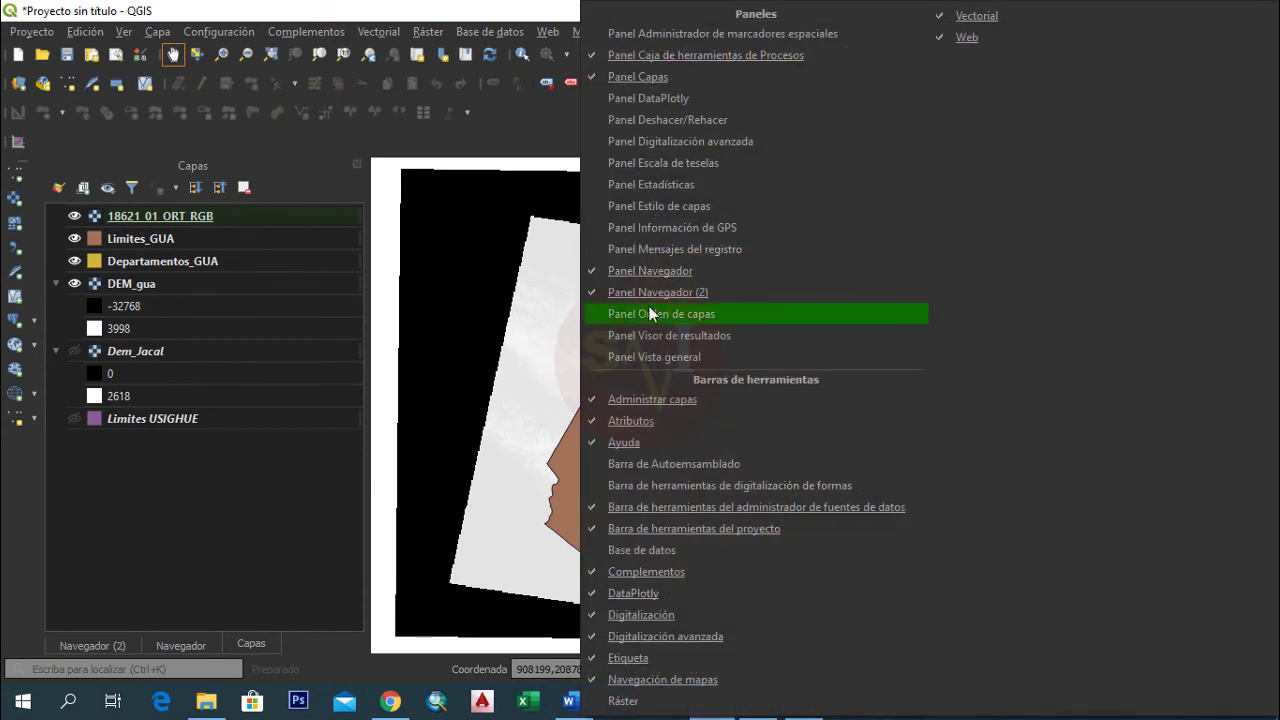
pyautogui.click(238, 551)
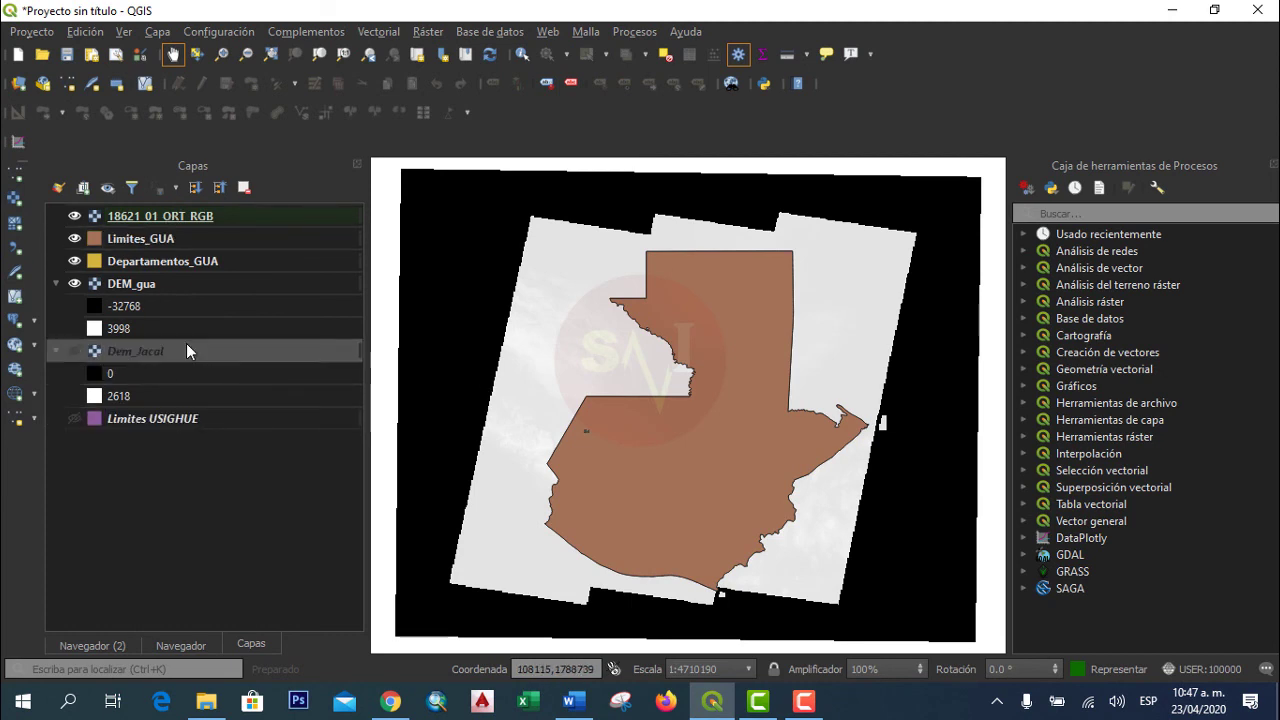
# Hide the 18621_01_ORT_RGB, Limites_GUA, Departamentos_GUA and DEM_gua layers, and show and select only Limites USIGHUE.
pyautogui.click(75, 216)
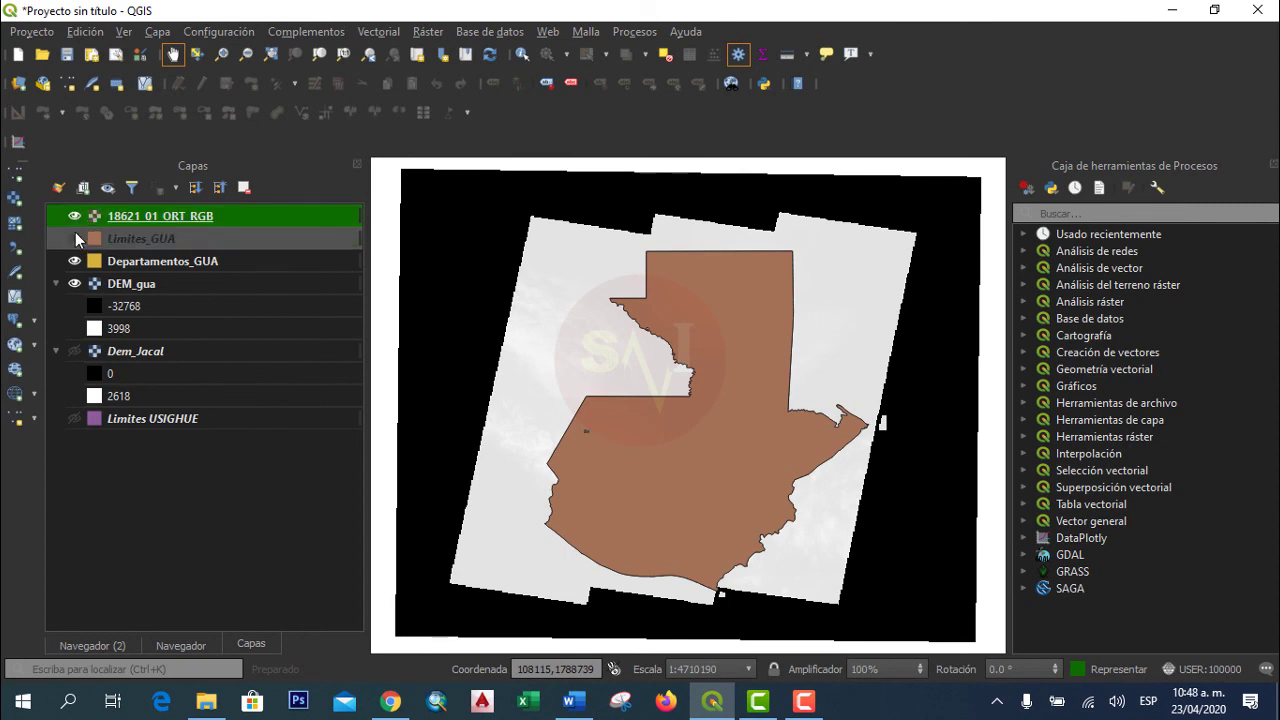
pyautogui.click(75, 240)
pyautogui.click(75, 261)
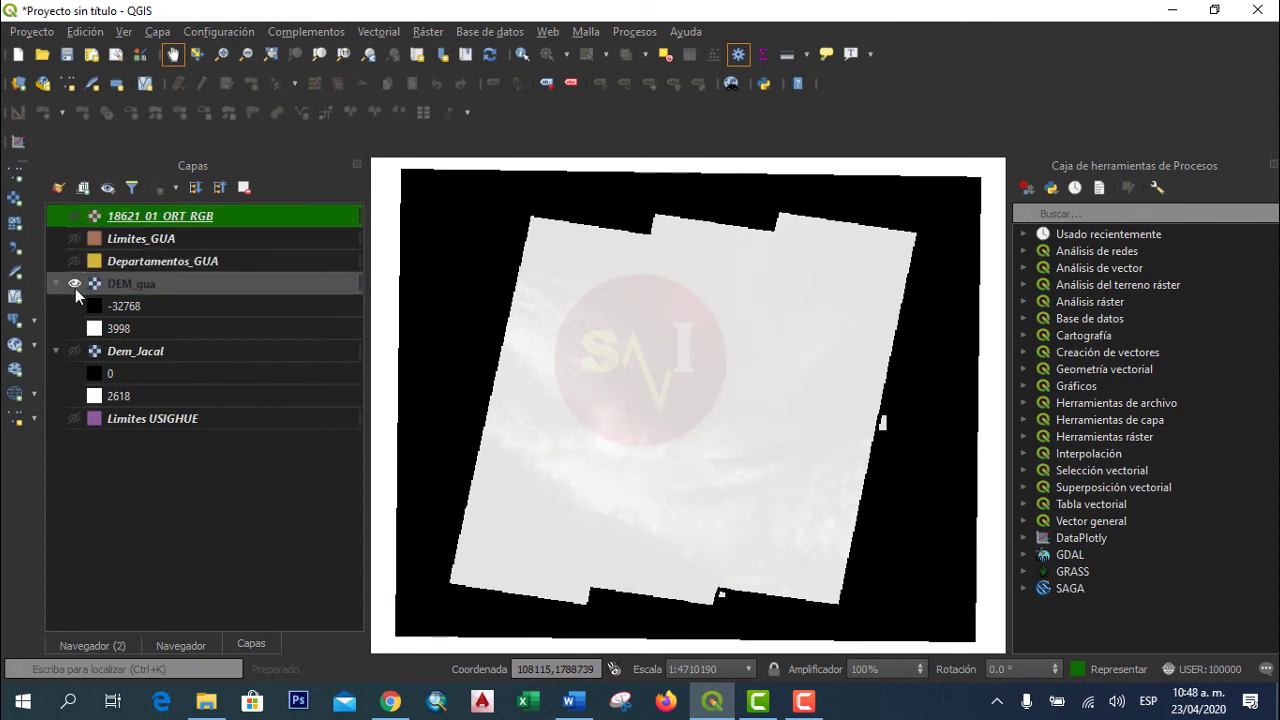
pyautogui.click(75, 284)
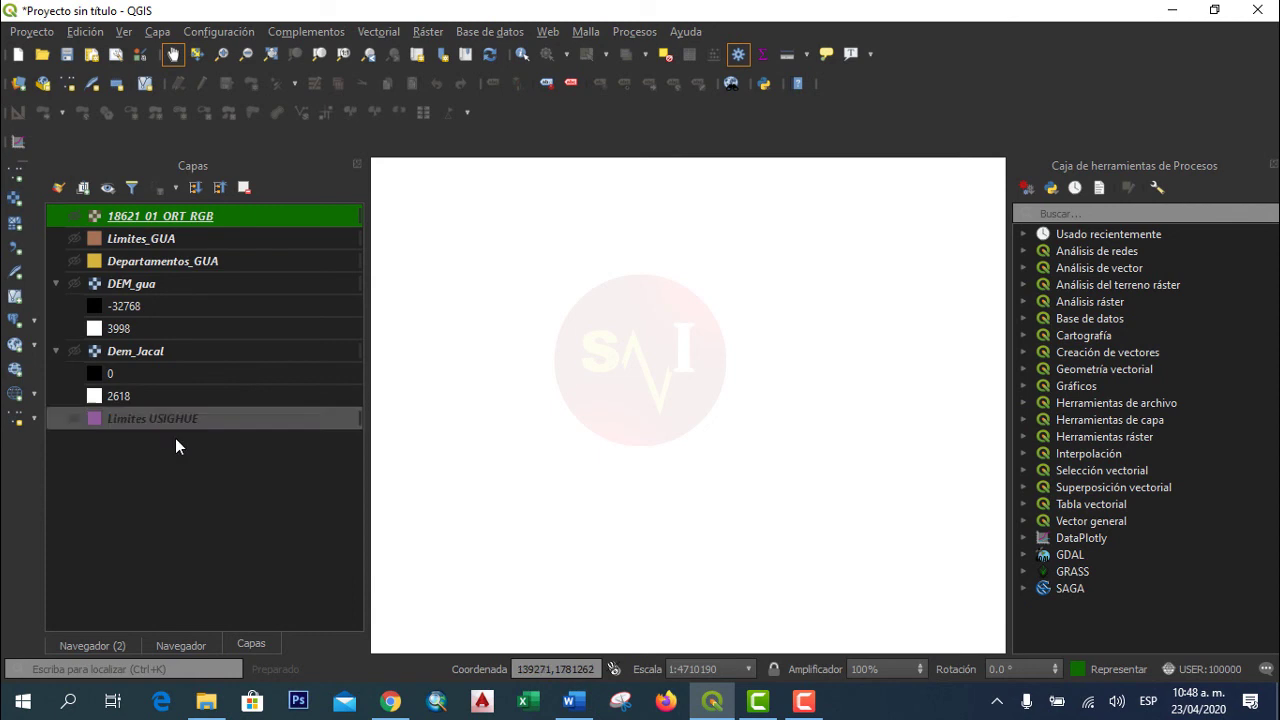
pyautogui.click(74, 419)
pyautogui.click(156, 414)
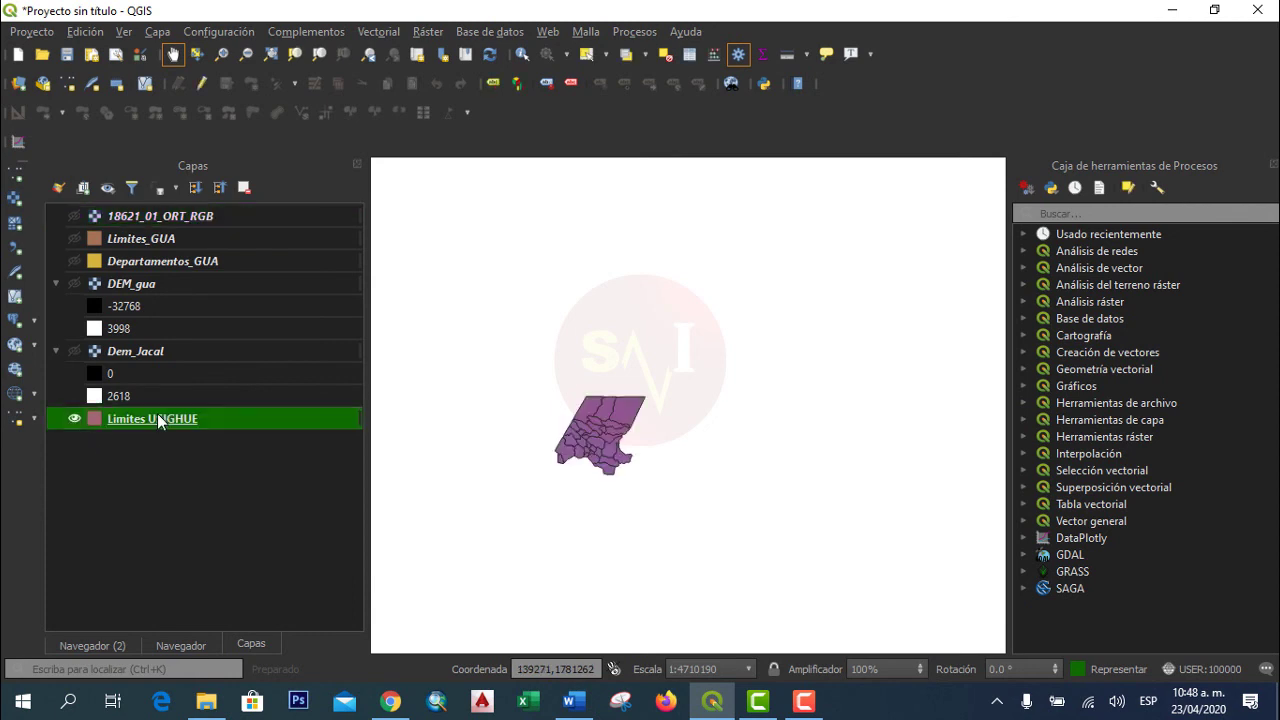
# Show the Departamentos_GUA layer and move it below Limites USIGHUE at the end of the layer order.
pyautogui.click(74, 261)
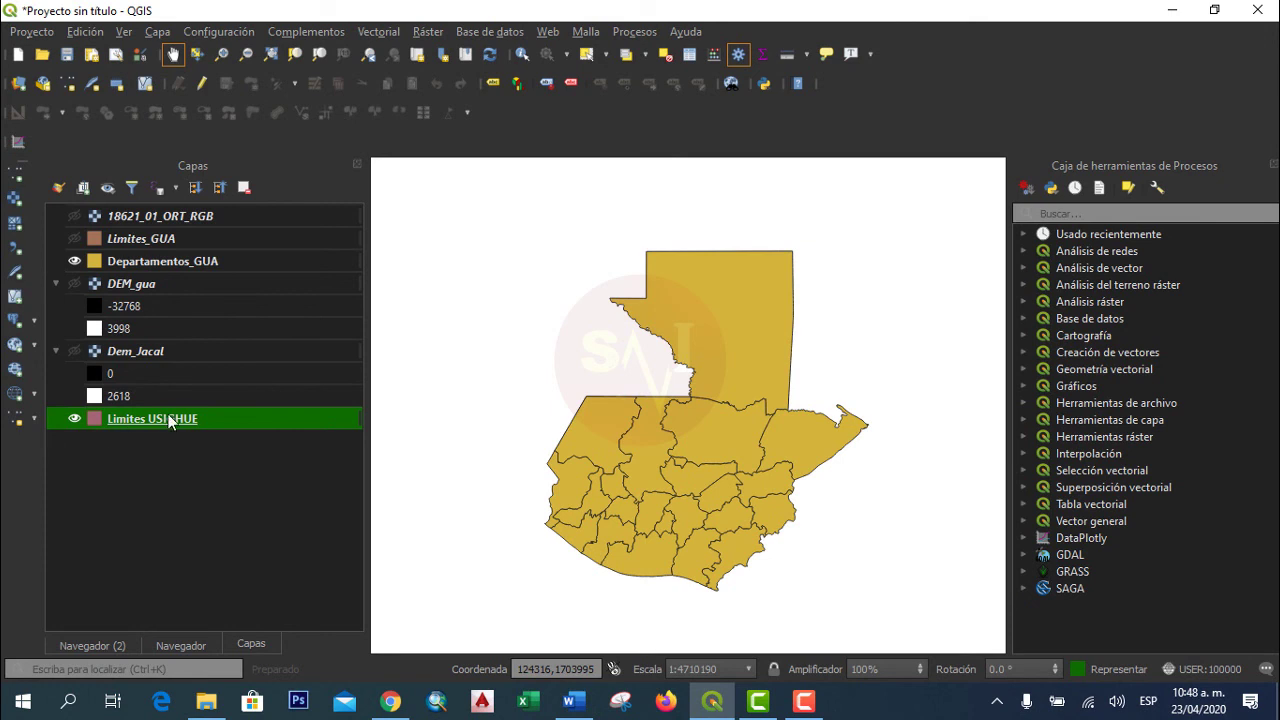
pyautogui.moveTo(197, 420)
pyautogui.mouseDown()
pyautogui.moveTo(244, 249)
pyautogui.moveTo(205, 420)
pyautogui.mouseUp()
pyautogui.click(177, 262)
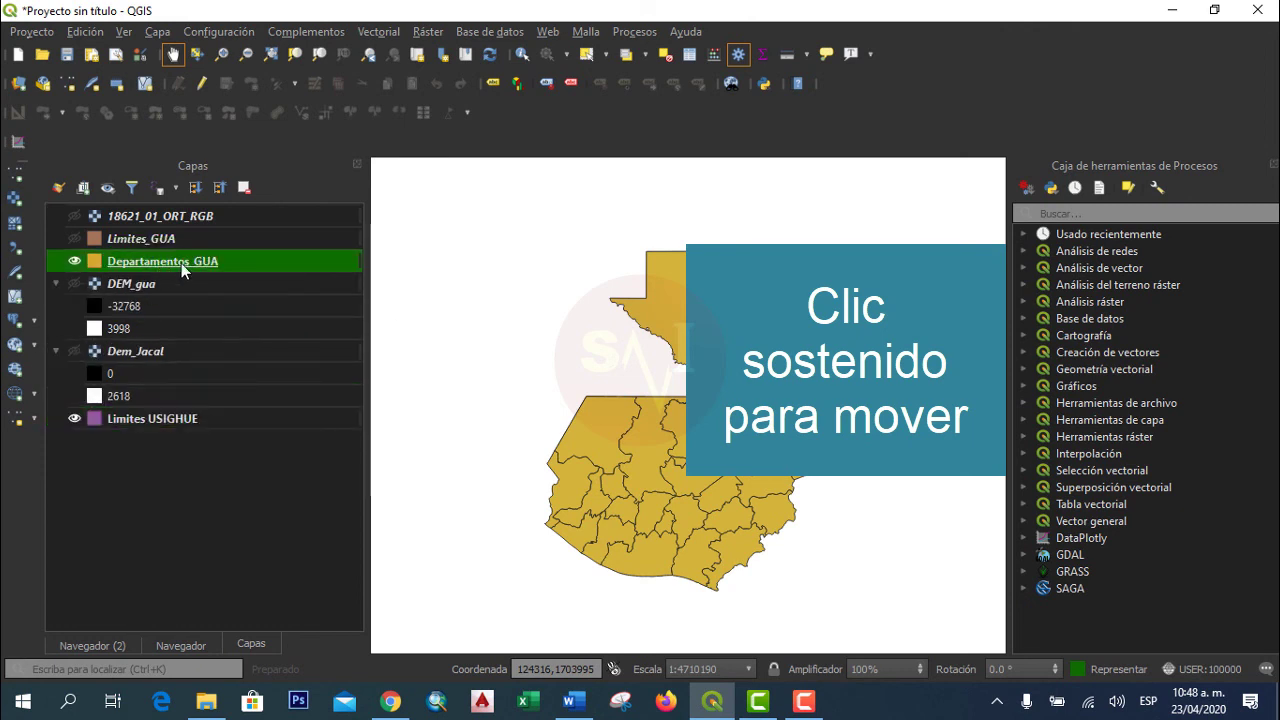
pyautogui.moveTo(184, 265); pyautogui.dragTo(178, 483)
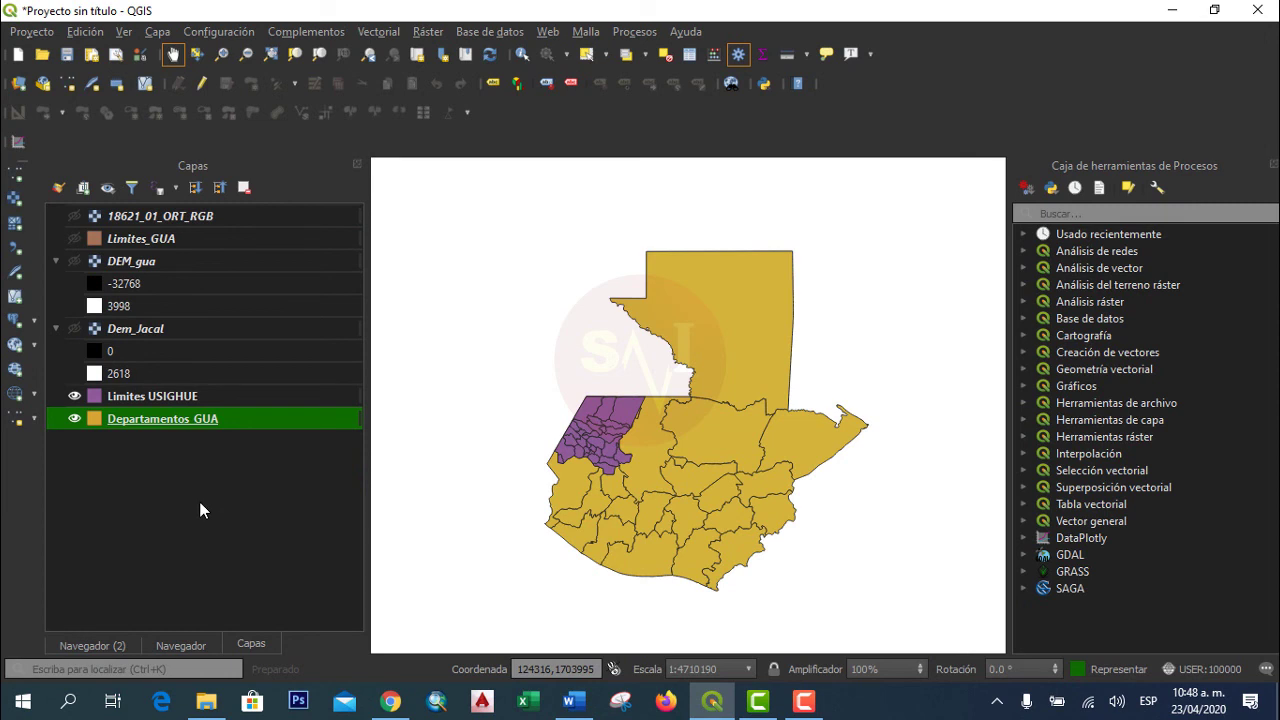
pyautogui.click(179, 398)
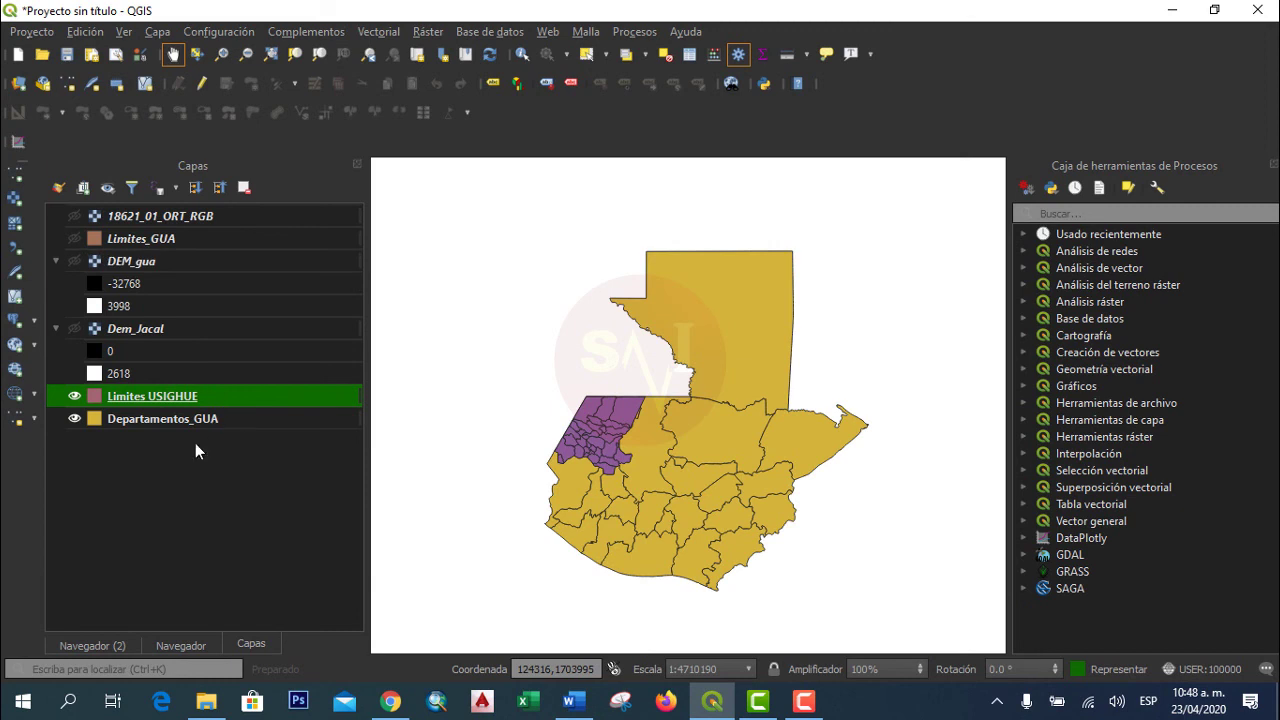
pyautogui.click(197, 425)
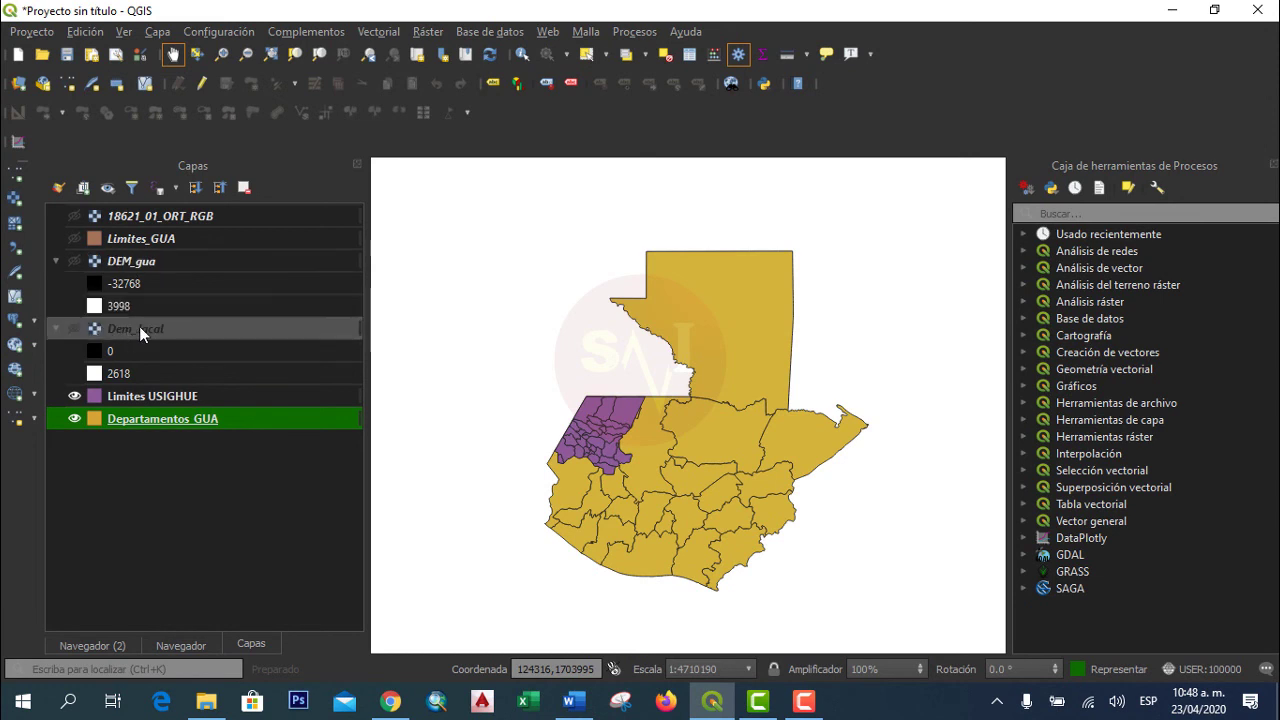
# Show the DEM_gua raster and move it below Departamentos_GUA at the end of the layer order.
pyautogui.click(80, 259)
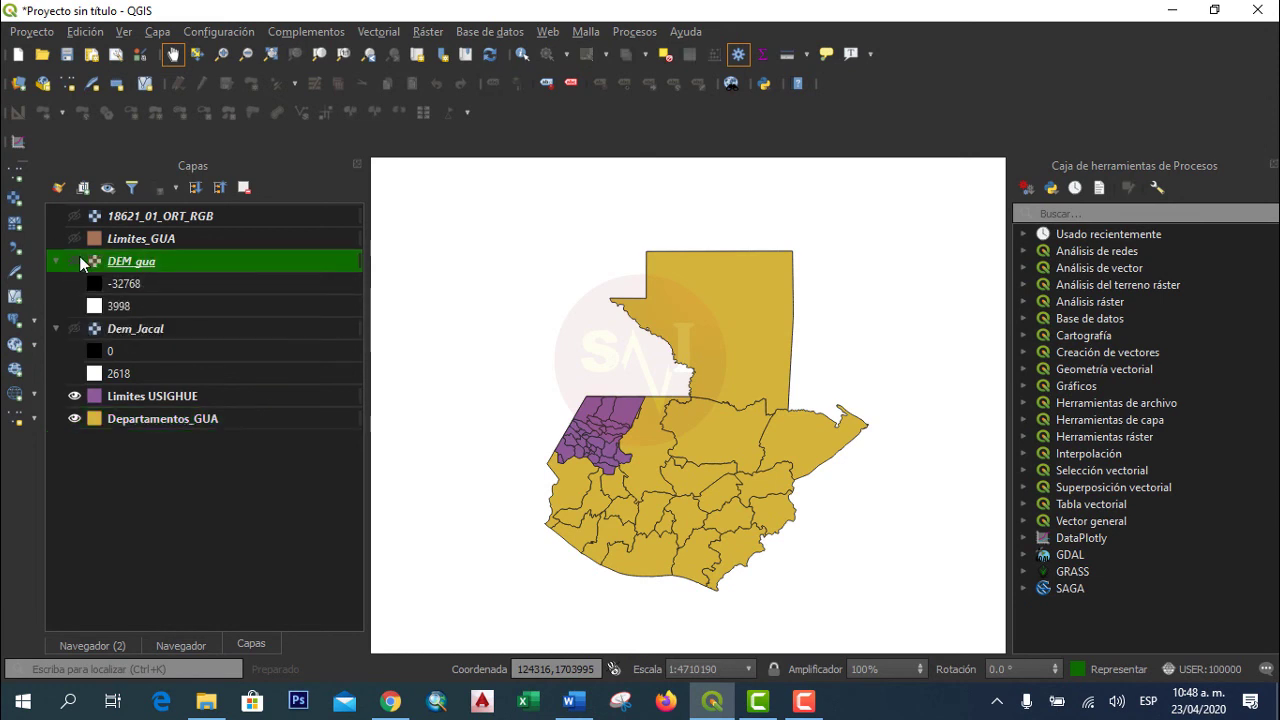
pyautogui.click(77, 259)
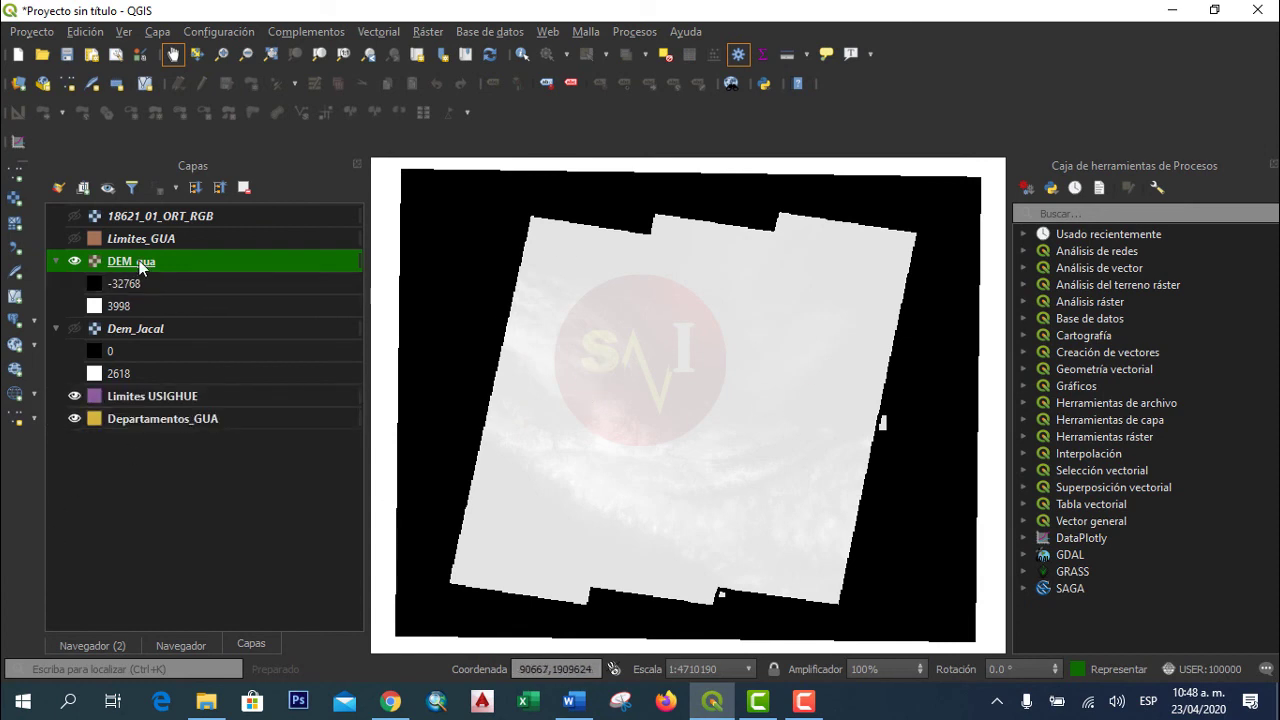
pyautogui.moveTo(155, 264); pyautogui.dragTo(143, 473)
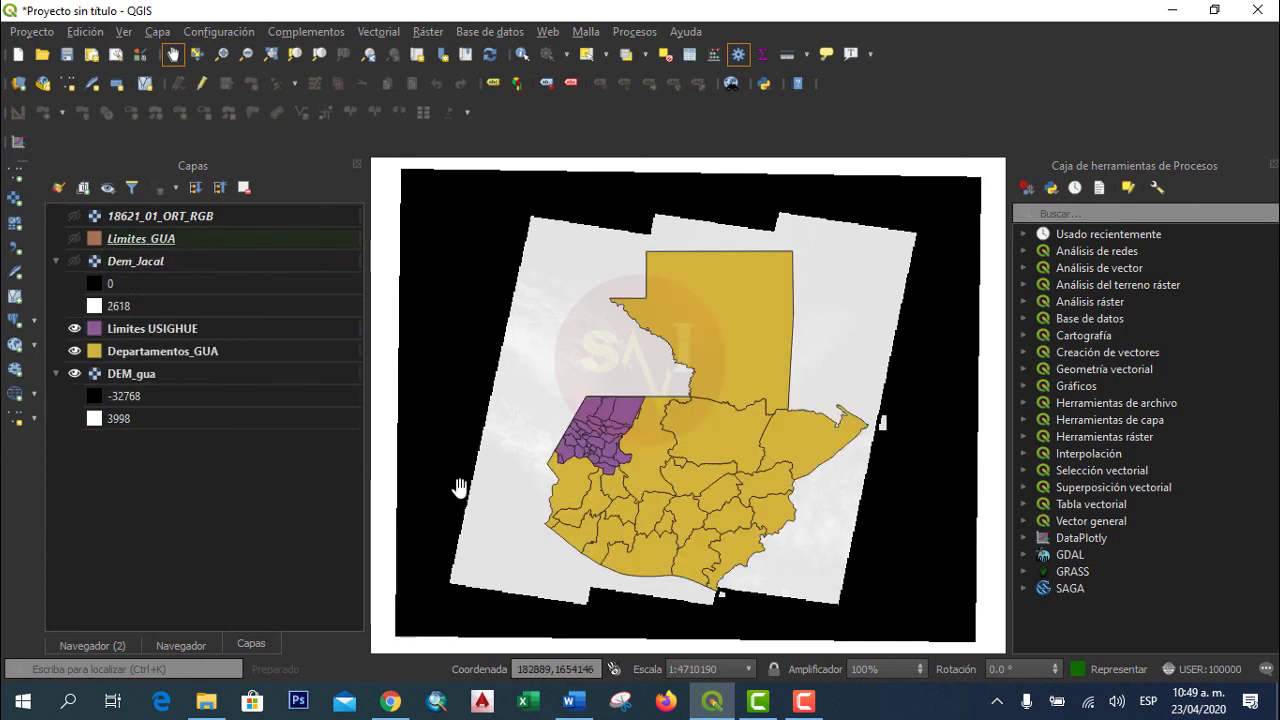